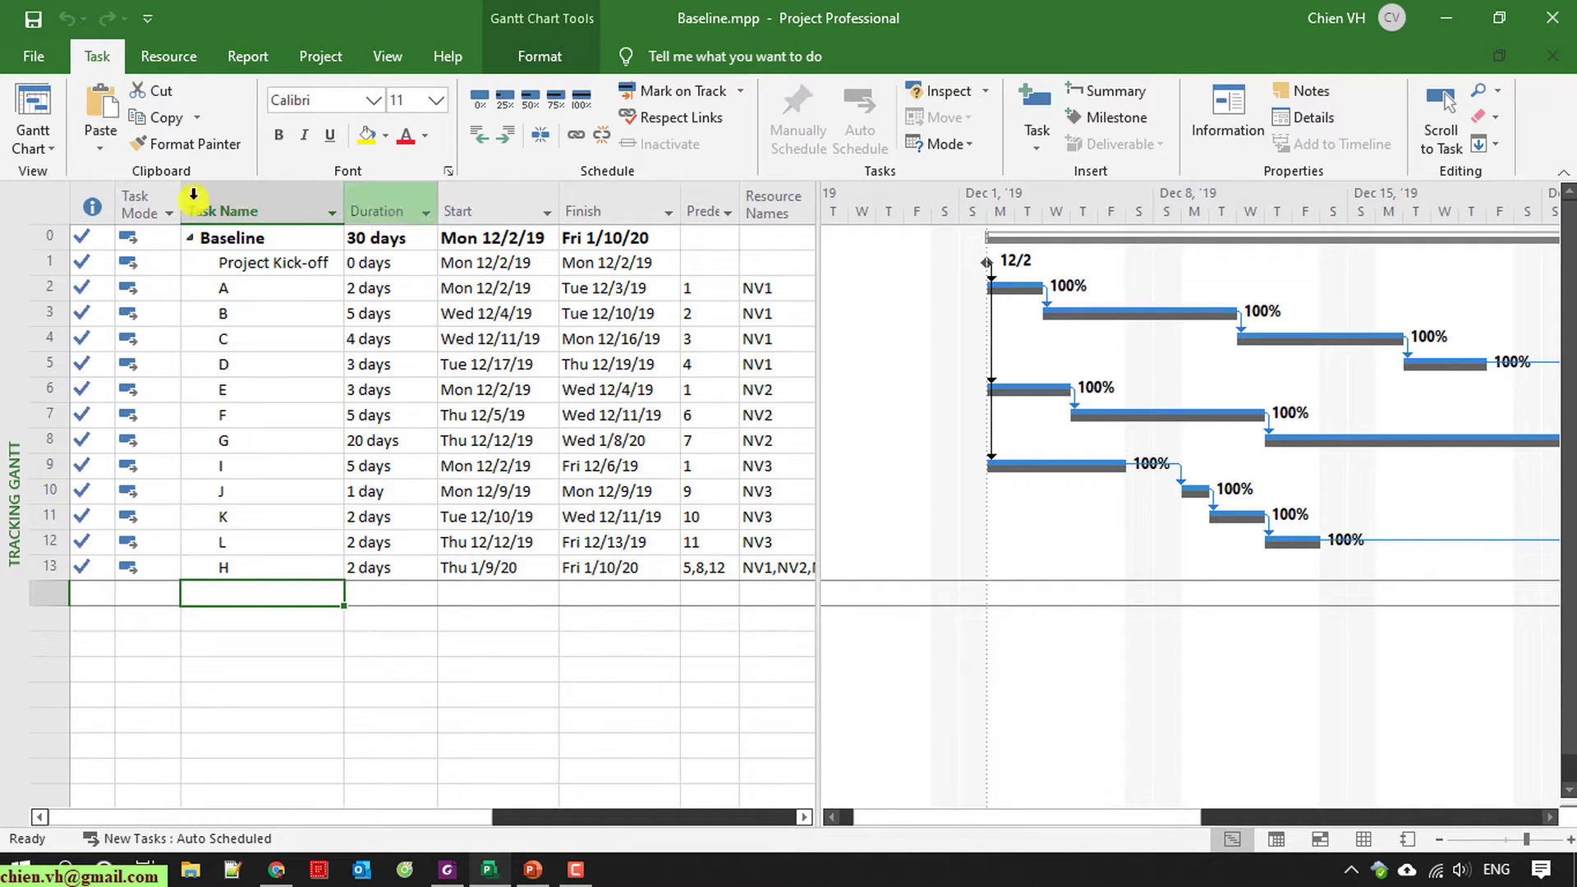
# Step: Switch to the Task Sheet view and widen the % Complete column so its heading is fully readable
pyautogui.click(32, 148)
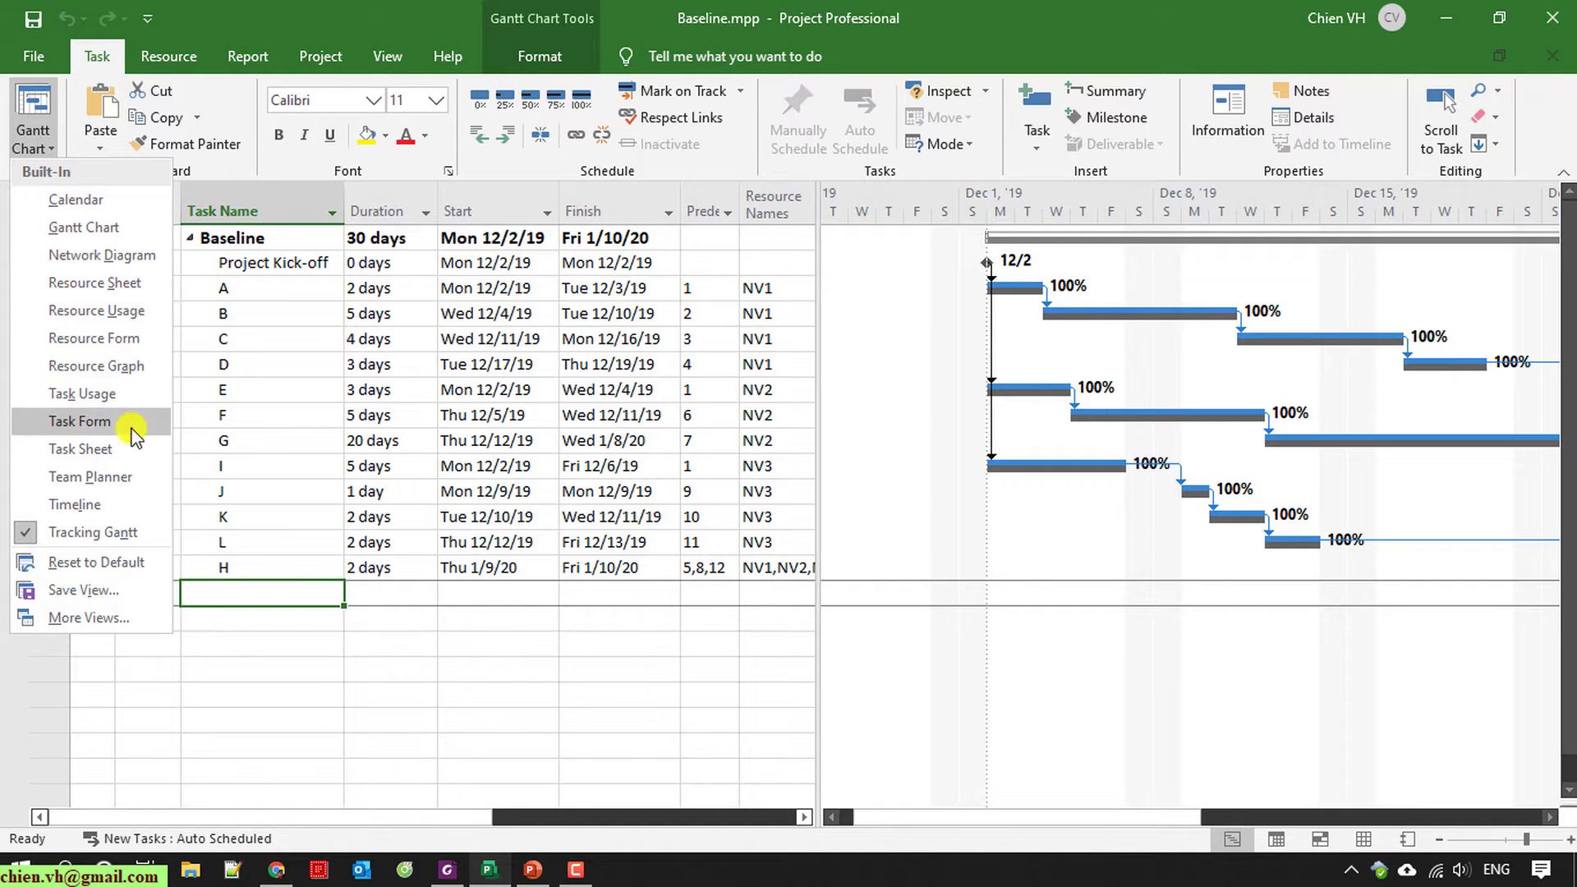
pyautogui.click(112, 451)
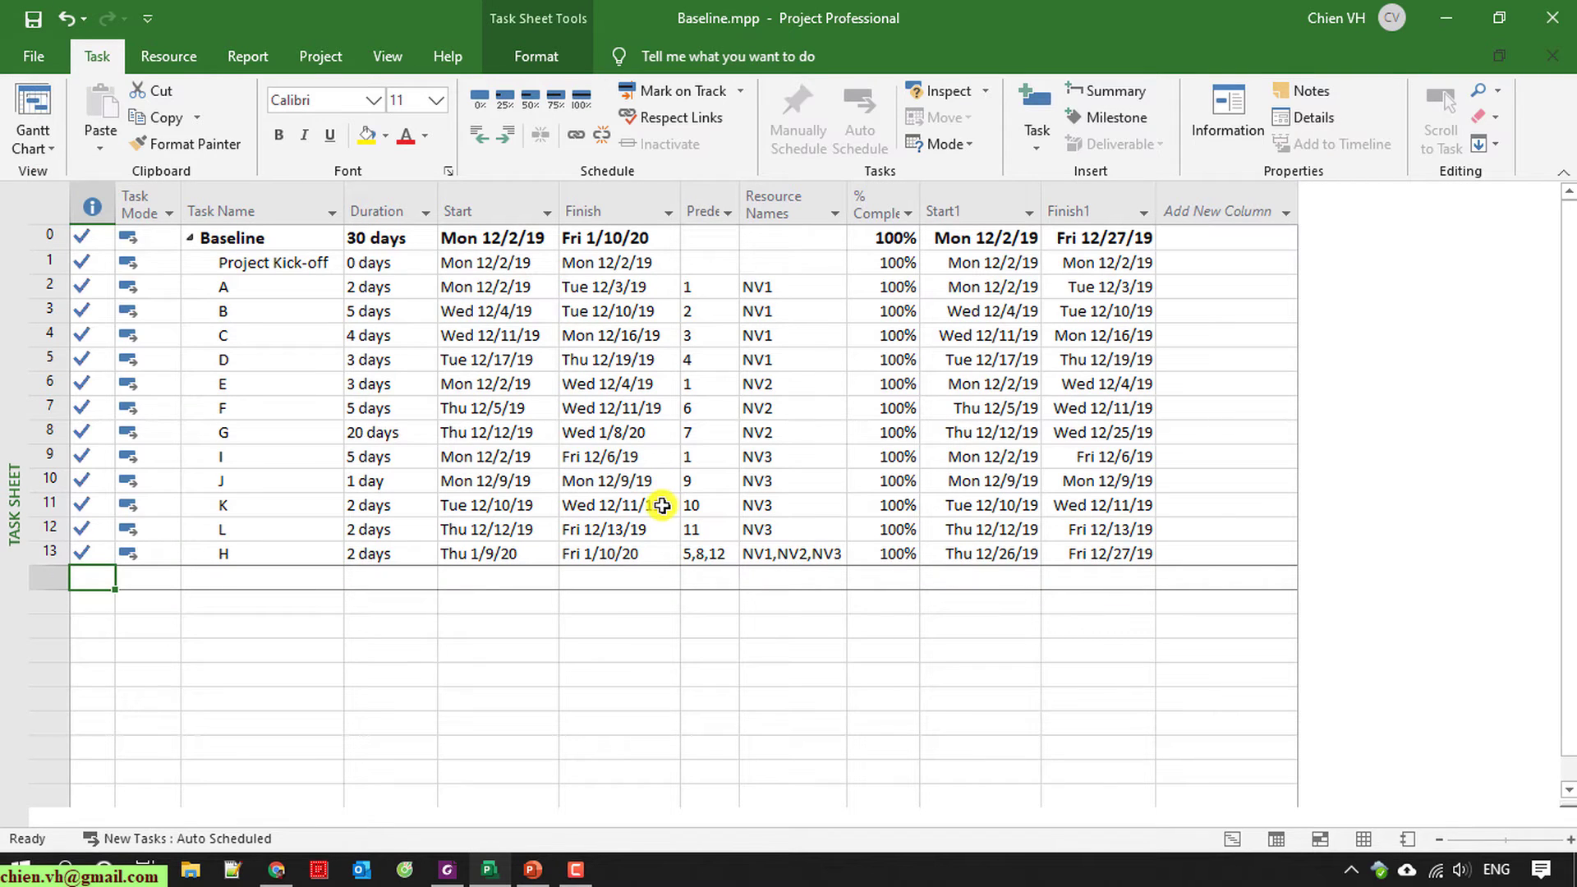
pyautogui.click(179, 210)
pyautogui.doubleClick(919, 197)
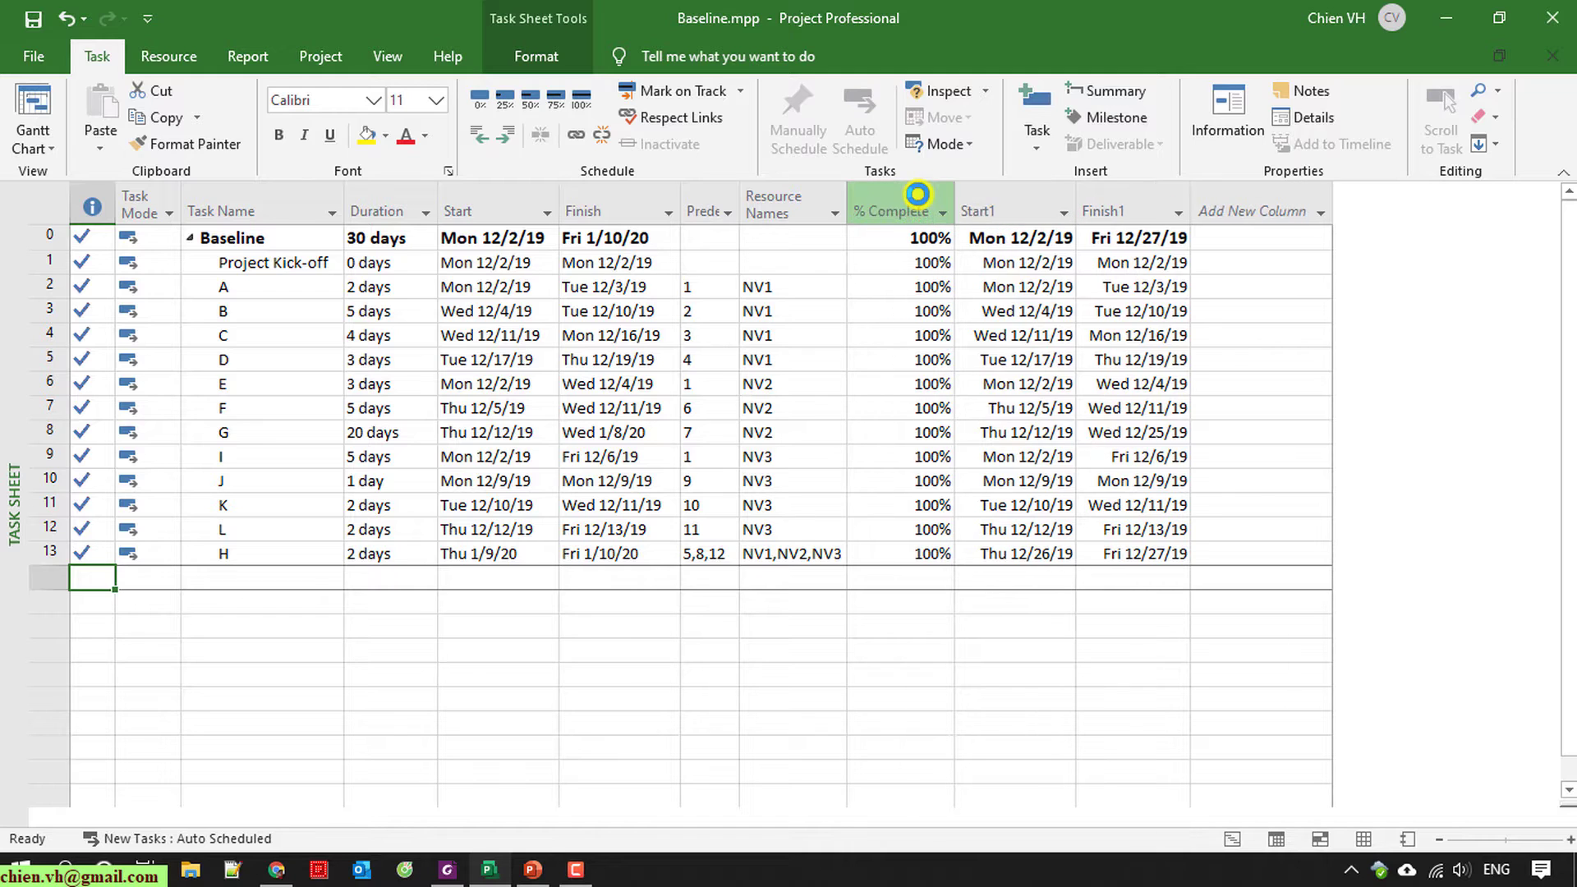
pyautogui.click(960, 198)
pyautogui.moveTo(955, 204); pyautogui.dragTo(949, 204)
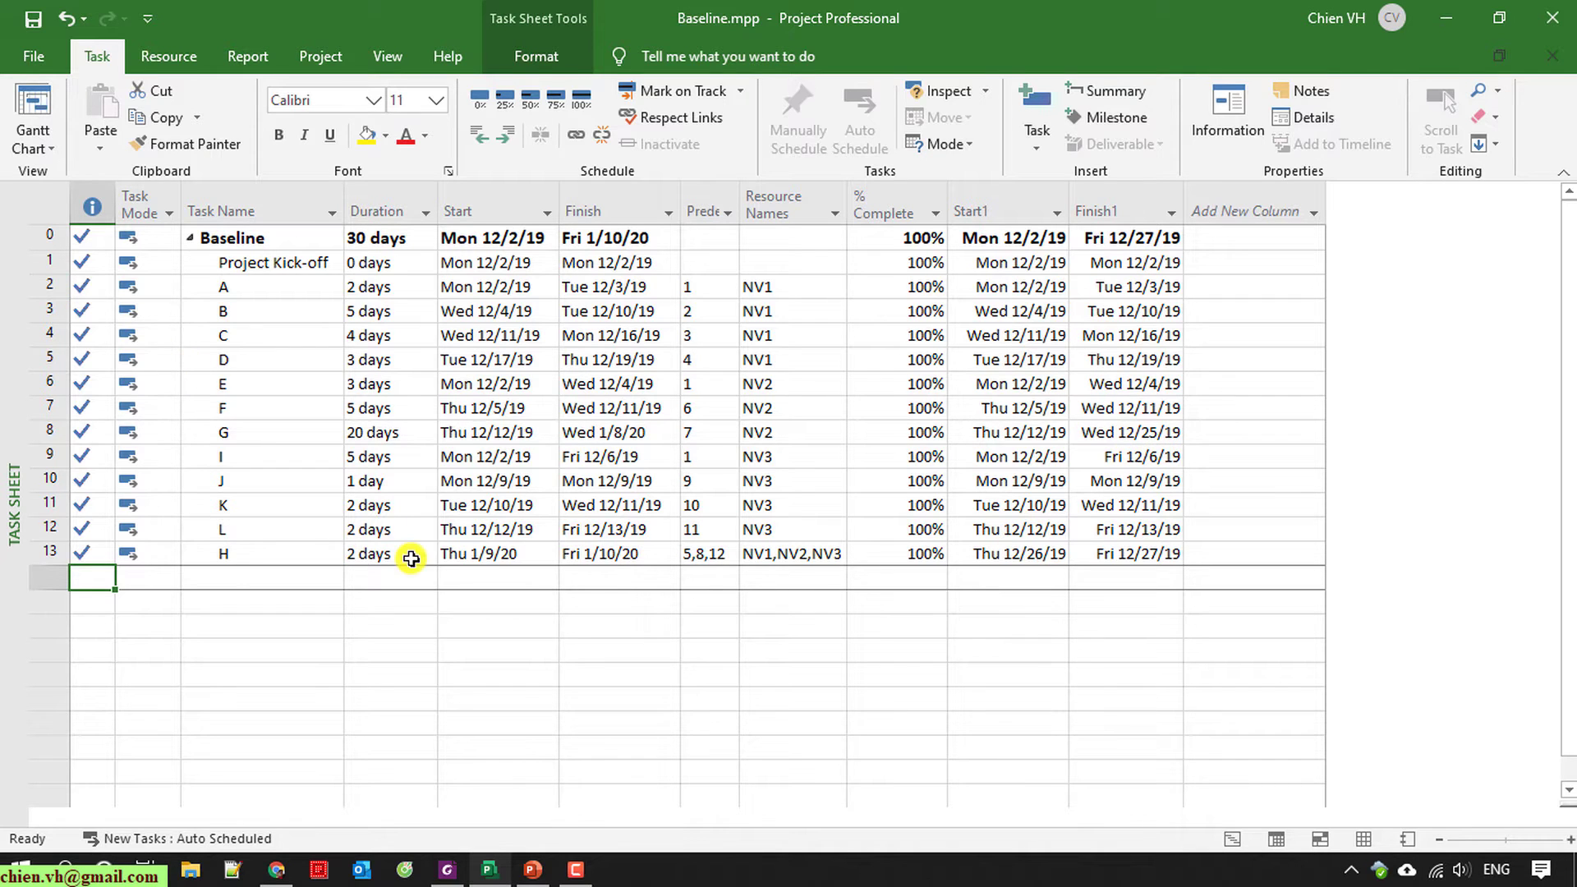
# Step: Set the font size of all task rows, from the Baseline summary to task H, to 10
pyautogui.moveTo(92, 238); pyautogui.dragTo(1328, 553)
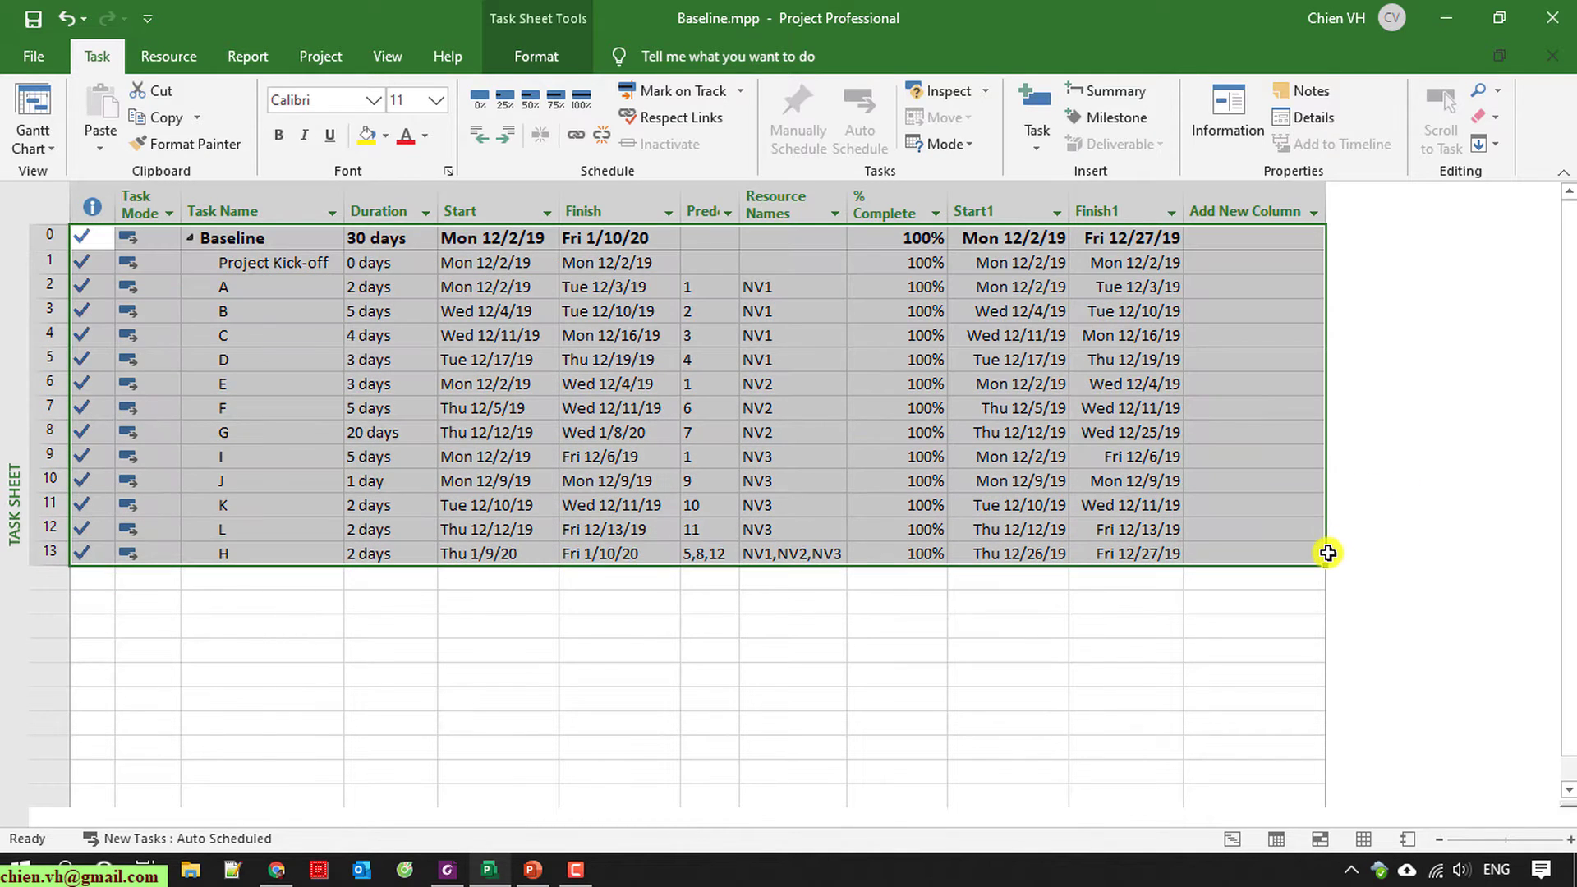
pyautogui.click(436, 99)
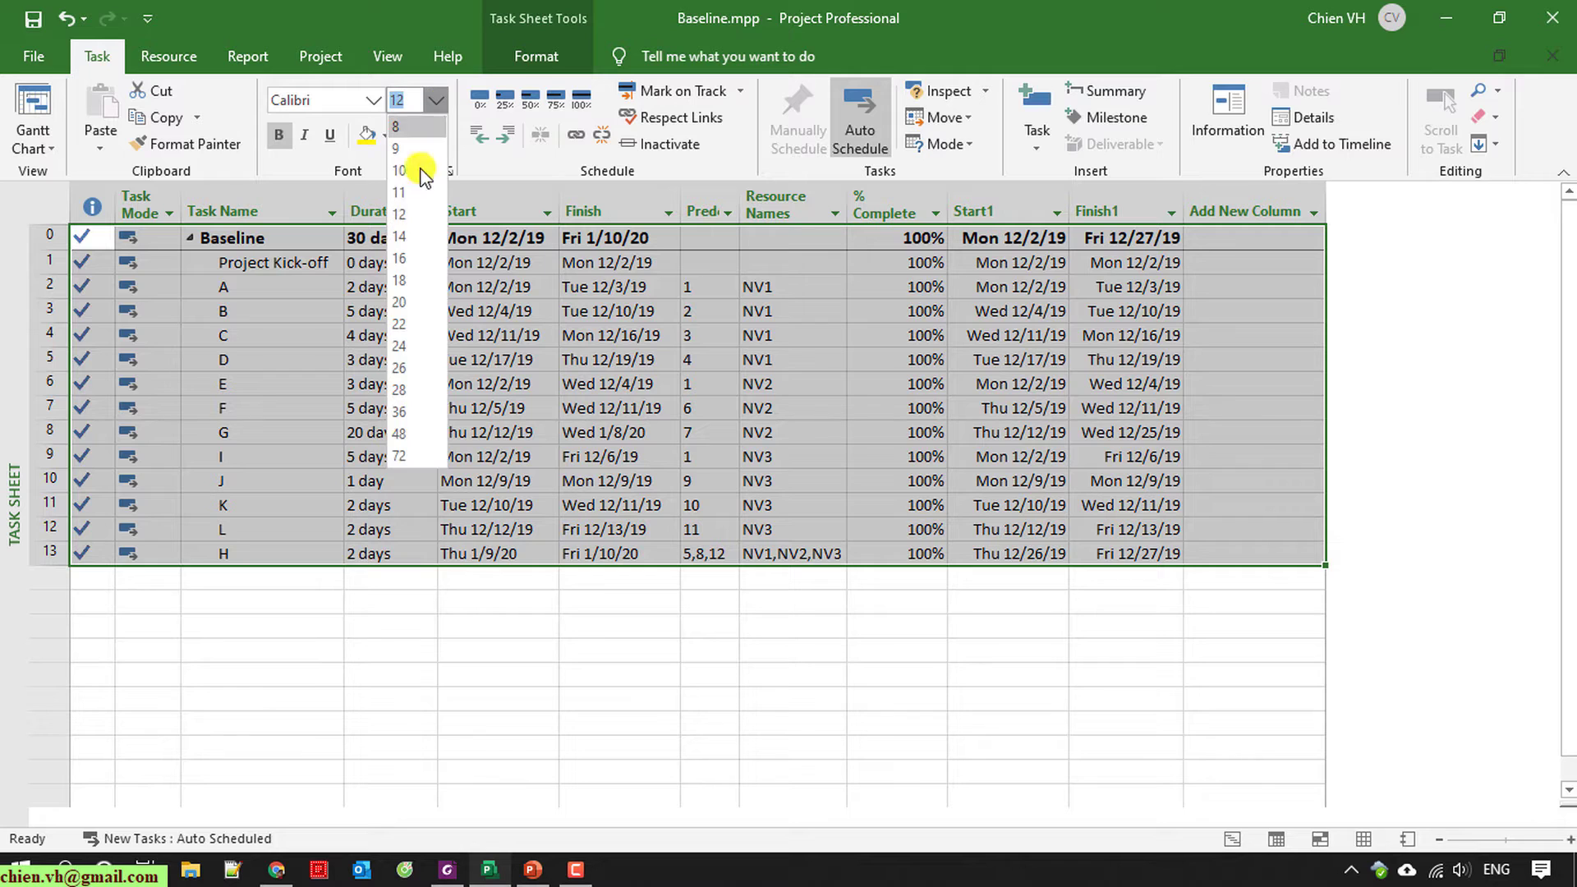
pyautogui.click(408, 191)
pyautogui.click(465, 633)
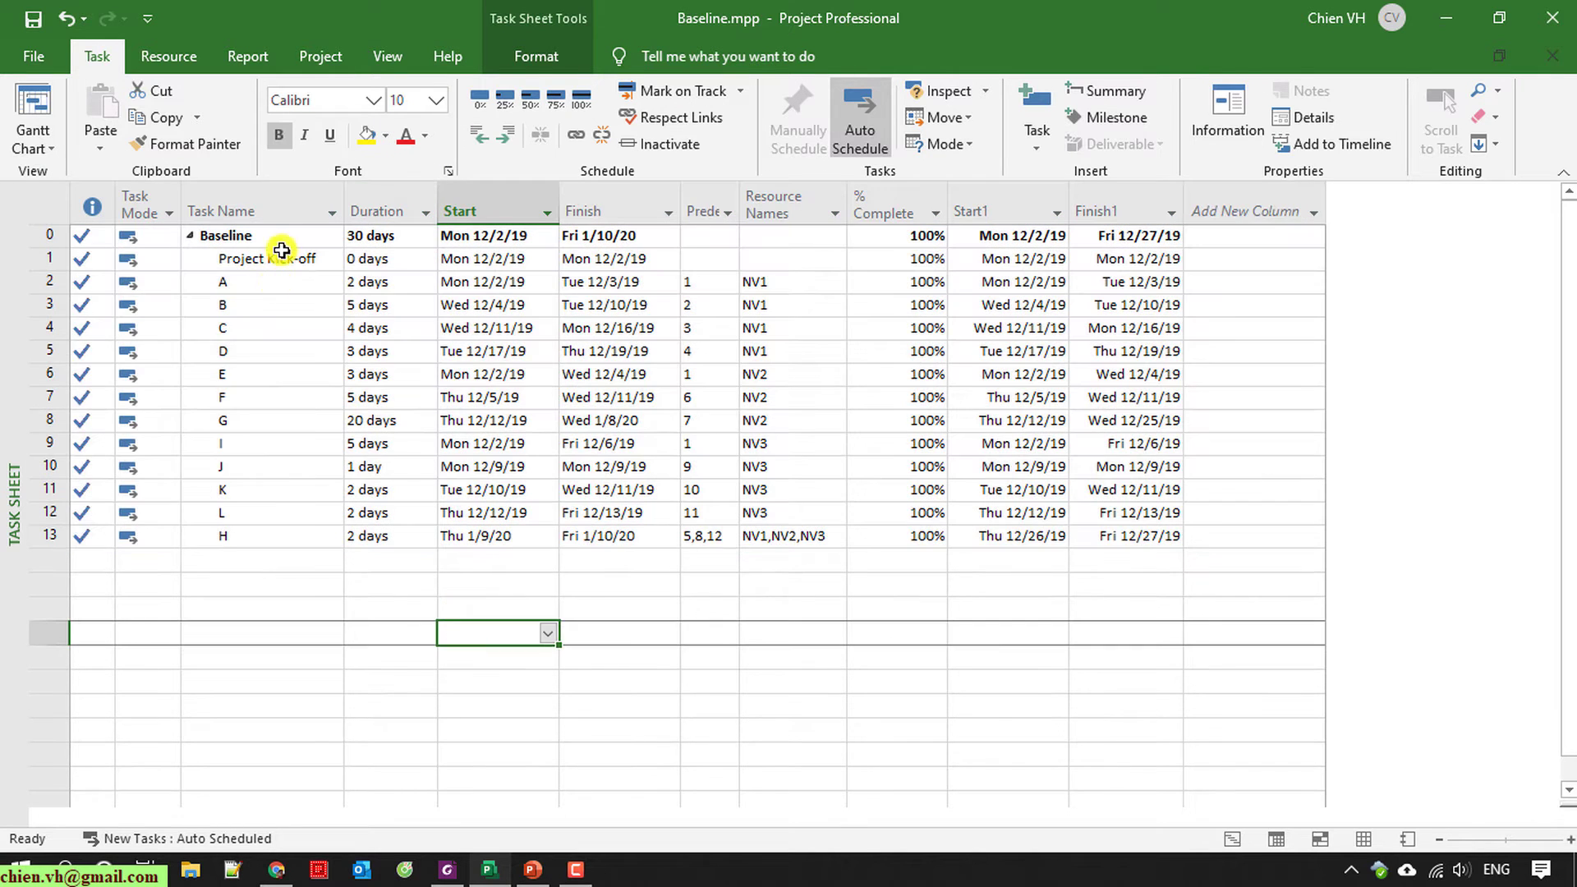
# Step: Narrow the Task Mode, Task Name, Duration, Start and Finish columns to fit their contents more tightly
pyautogui.doubleClick(181, 200)
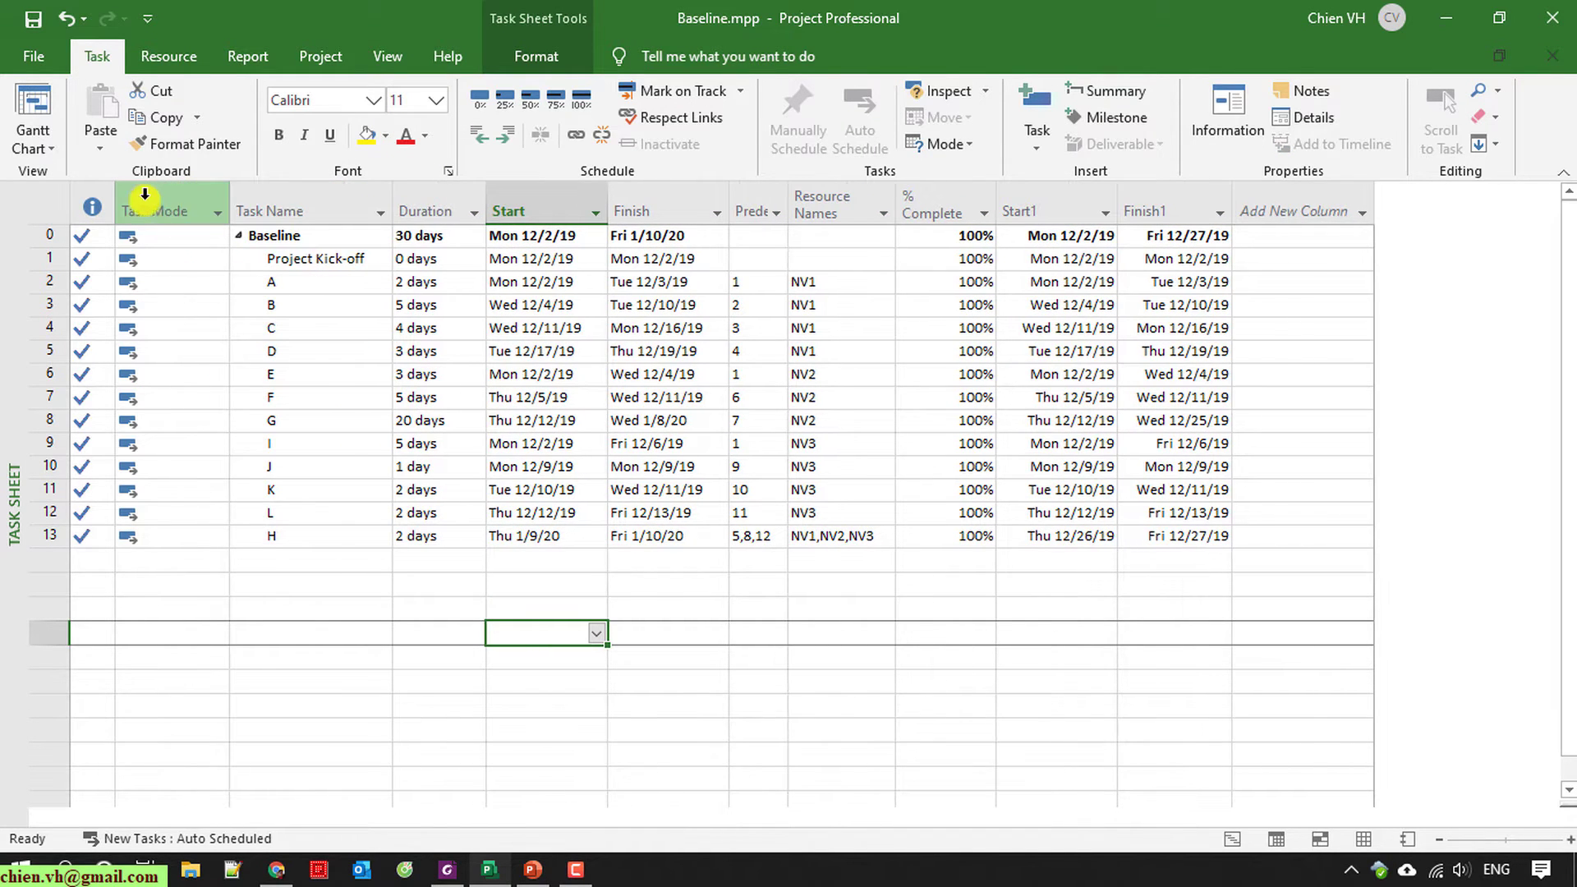
pyautogui.moveTo(230, 200); pyautogui.dragTo(174, 201)
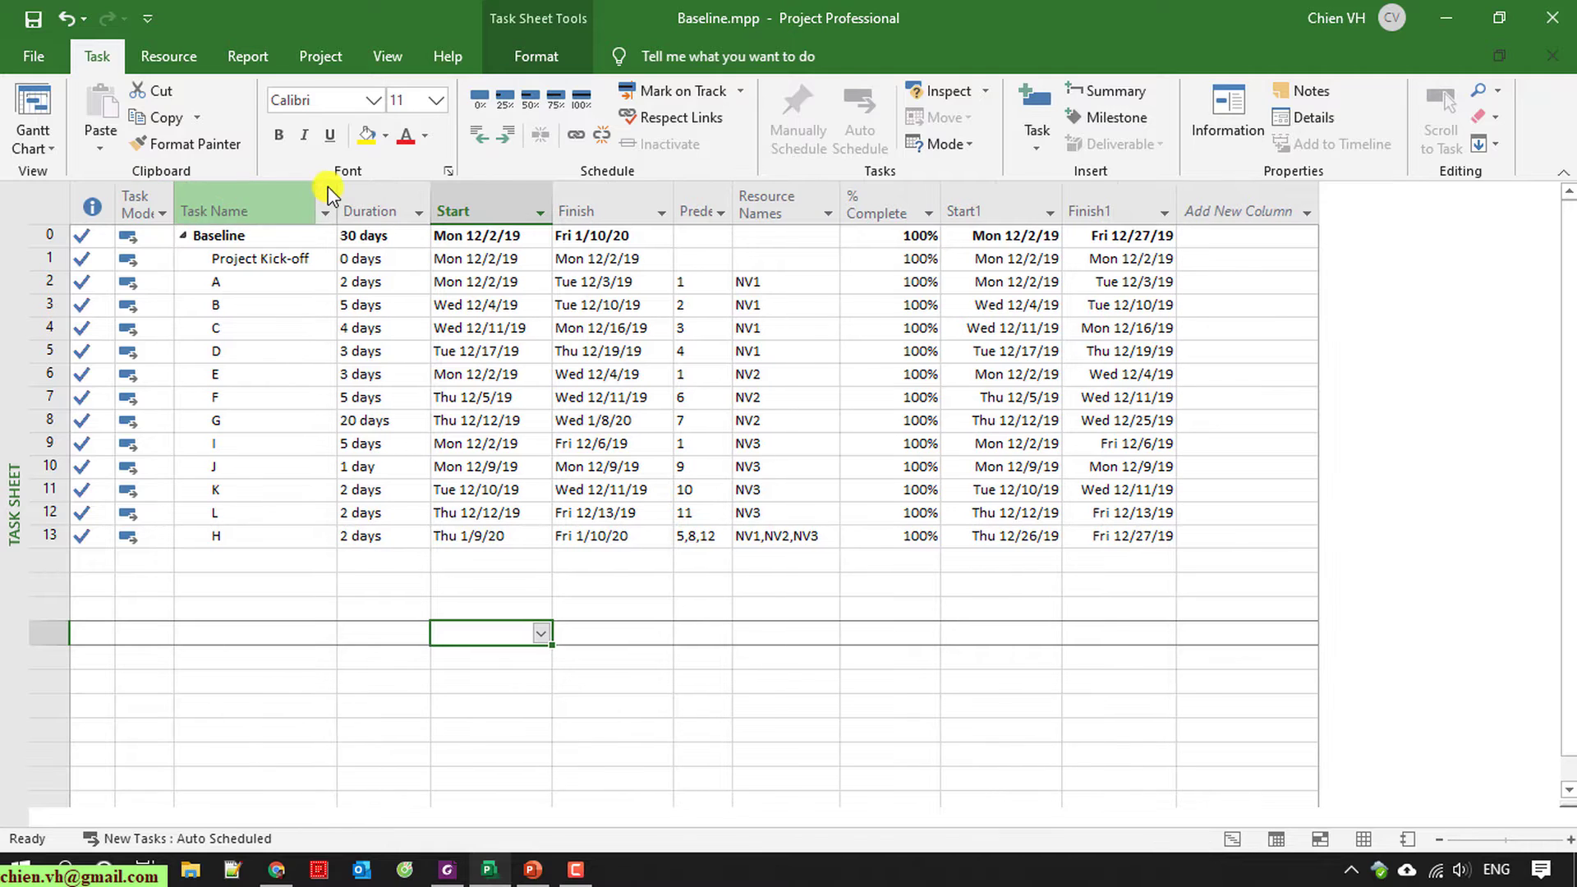
pyautogui.moveTo(341, 193)
pyautogui.mouseDown()
pyautogui.moveTo(282, 191)
pyautogui.moveTo(368, 187)
pyautogui.mouseUp()
pyautogui.moveTo(487, 192); pyautogui.dragTo(474, 193)
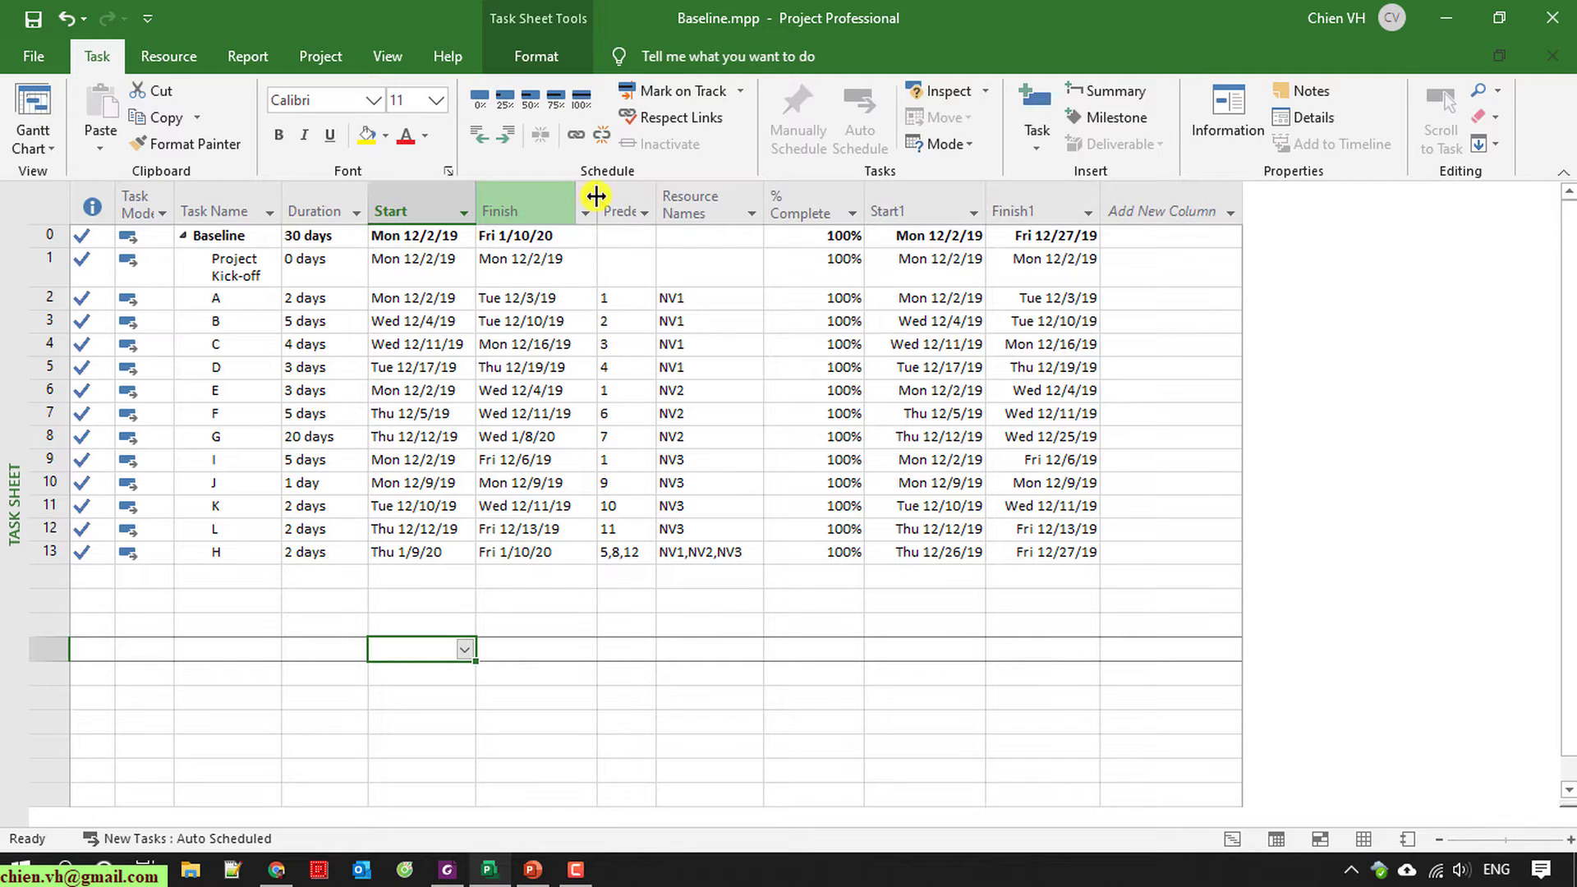
pyautogui.moveTo(597, 195); pyautogui.dragTo(583, 195)
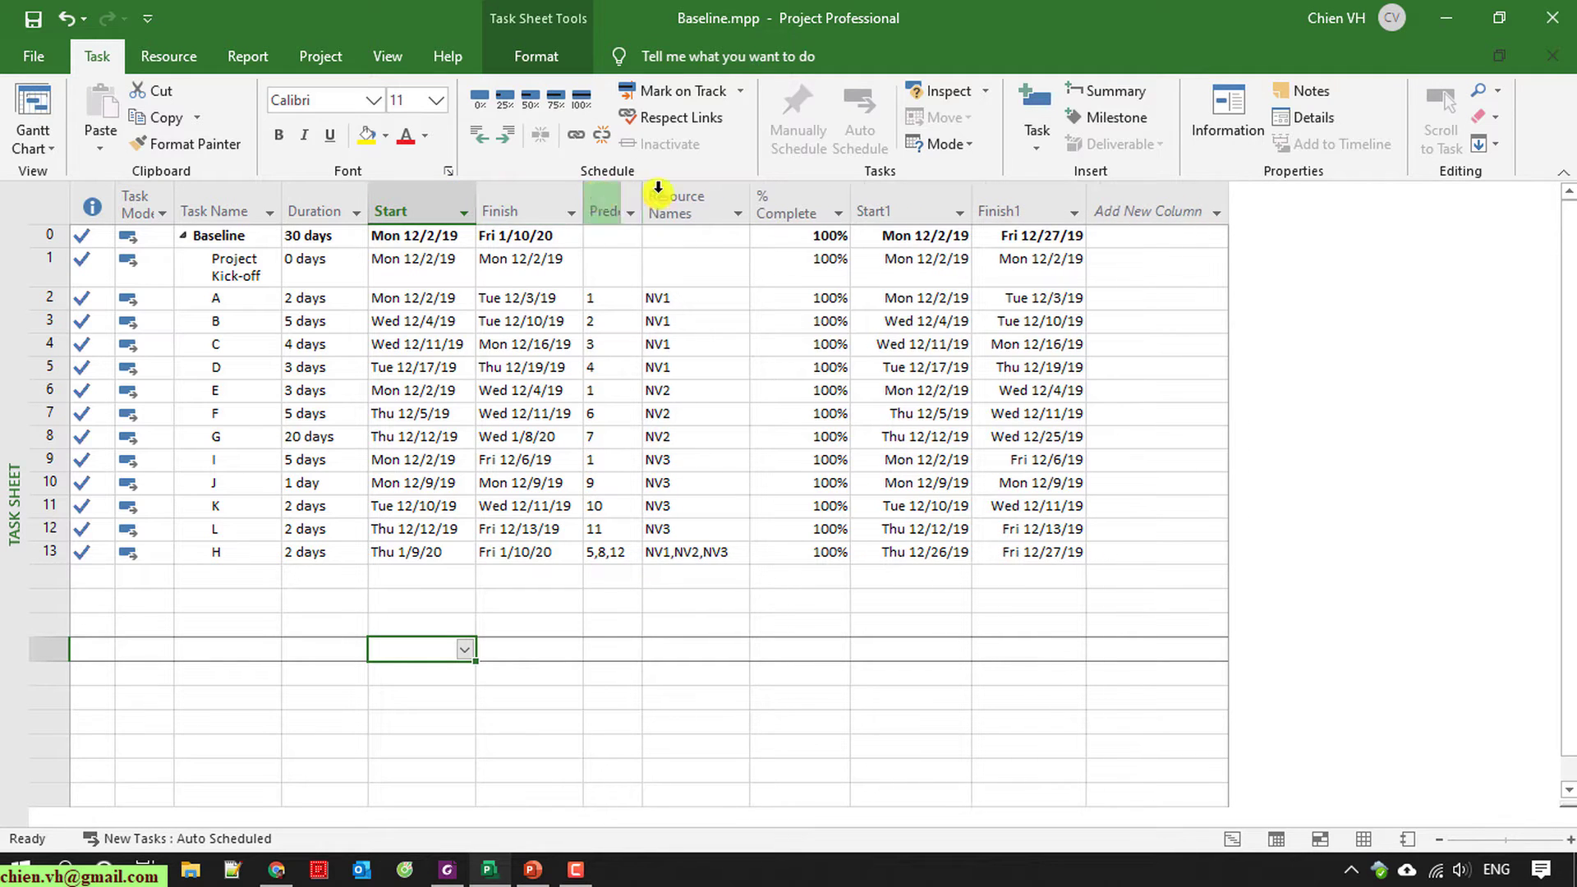
# Step: Narrow the Resource Names, % Complete, Start1 and Finish1 columns to free up room in the table
pyautogui.doubleClick(749, 204)
pyautogui.moveTo(776, 203); pyautogui.dragTo(735, 208)
pyautogui.moveTo(831, 210); pyautogui.dragTo(794, 211)
pyautogui.moveTo(914, 206); pyautogui.dragTo(881, 203)
pyautogui.moveTo(880, 204); pyautogui.dragTo(896, 204)
pyautogui.moveTo(1009, 204); pyautogui.dragTo(998, 204)
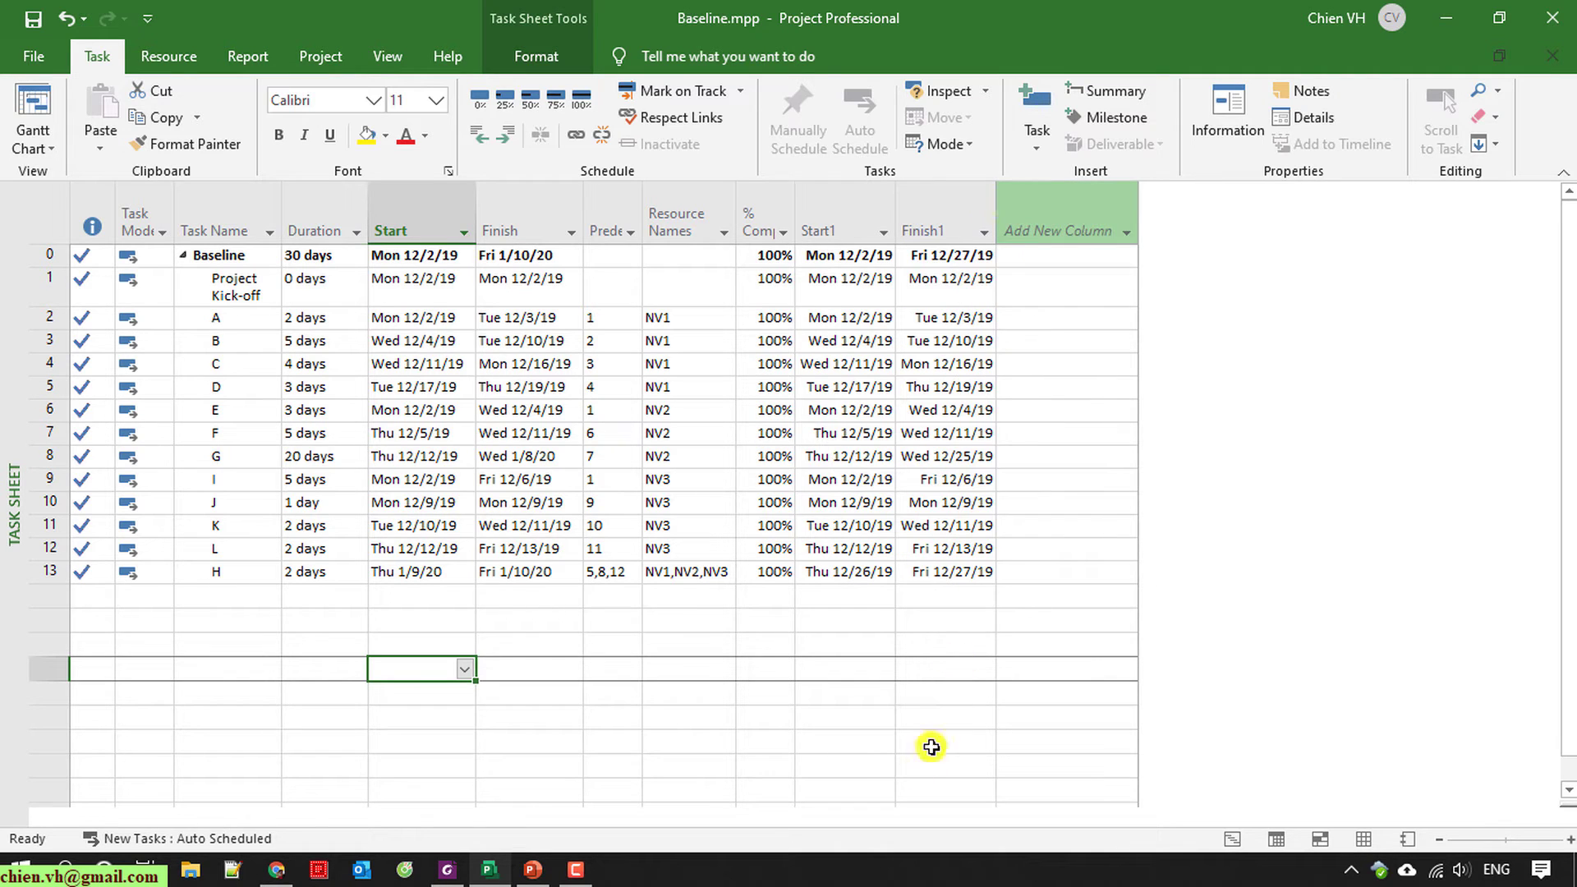
pyautogui.click(739, 692)
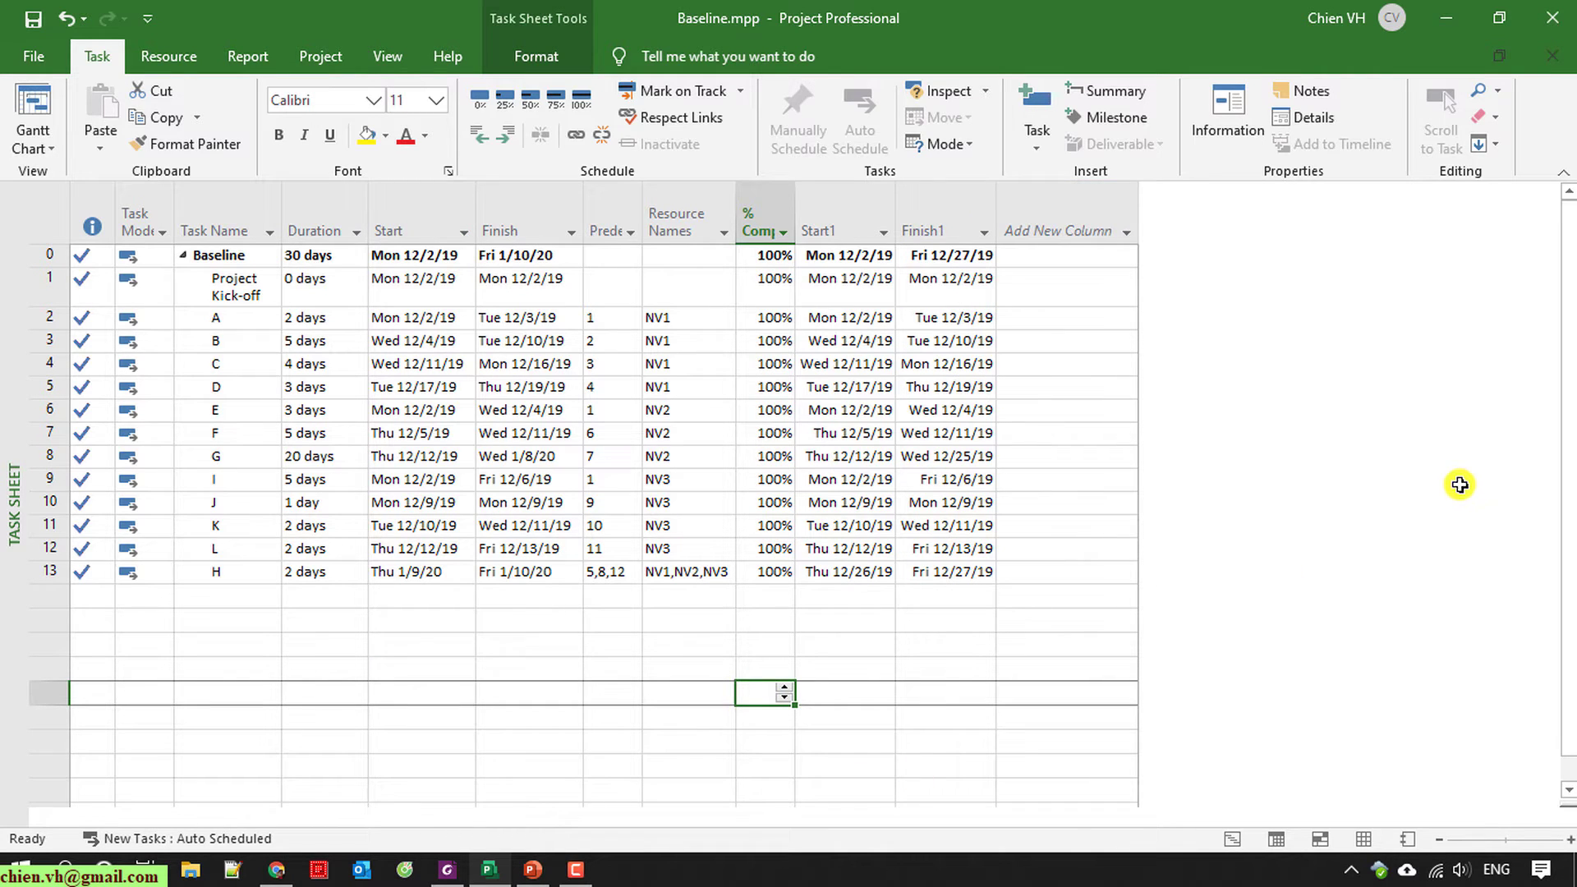
# Step: Add an Actual Cost column after Finish1 and narrow it to fit its amounts
pyautogui.click(1125, 229)
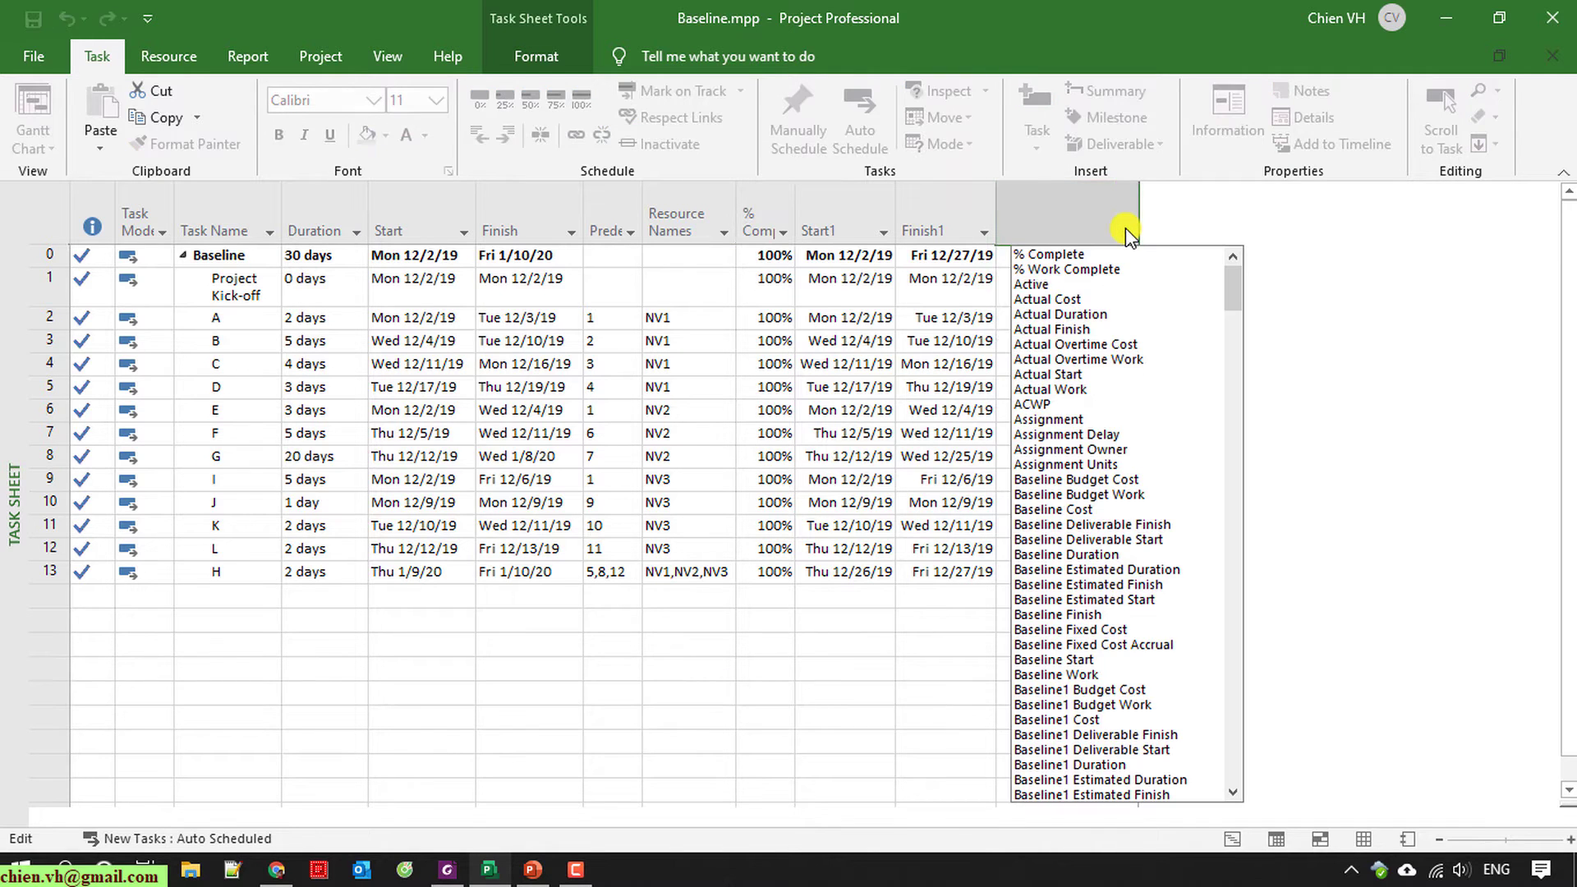
pyautogui.write('Active')
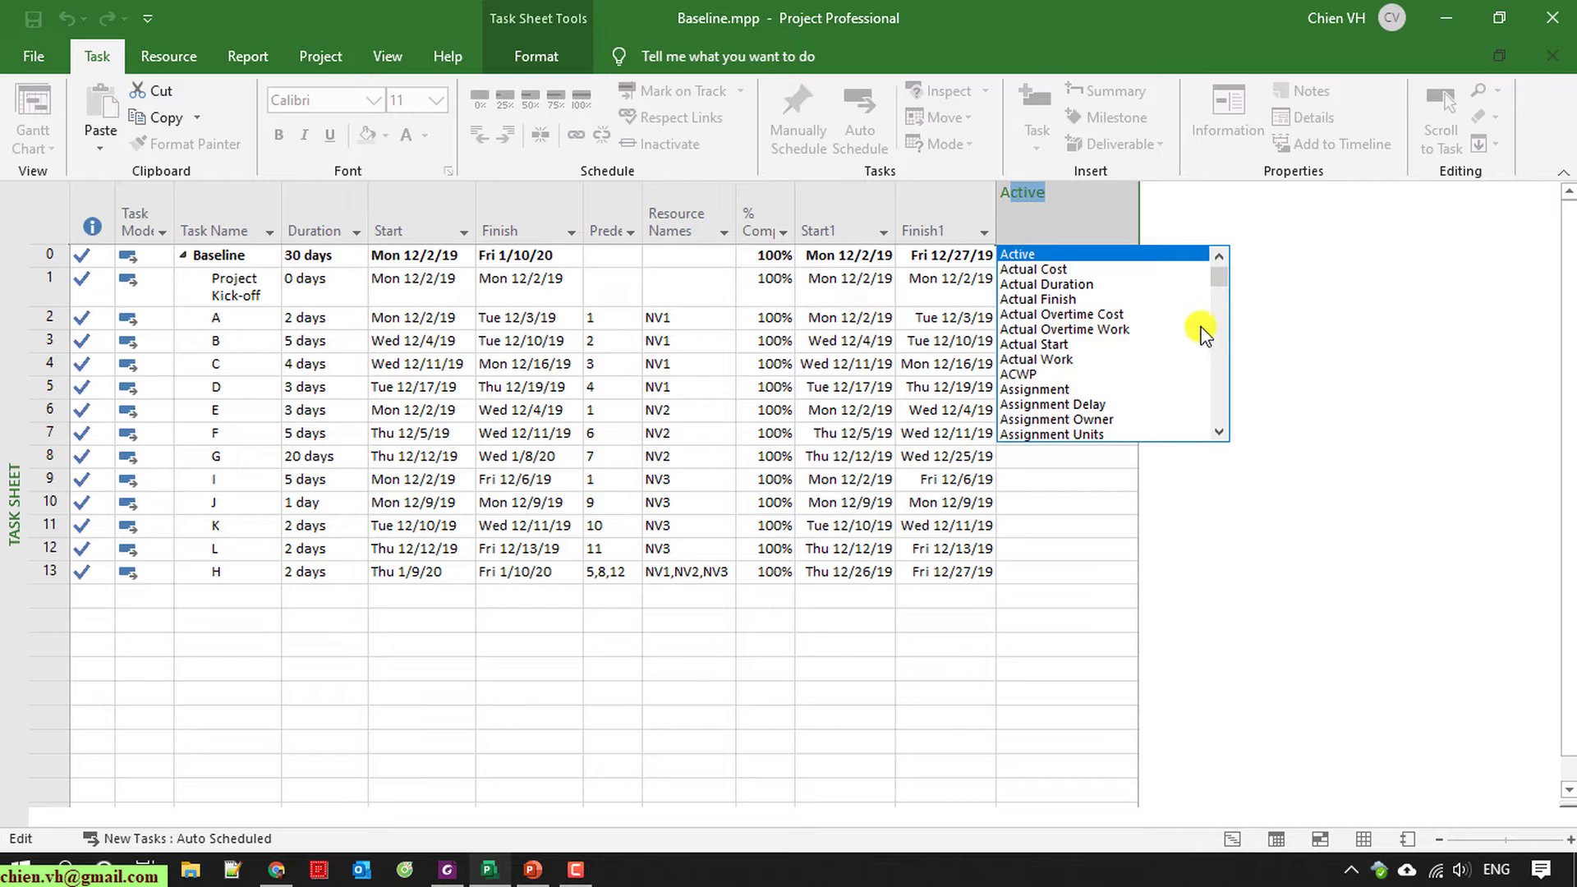
pyautogui.scroll(-1, 1203, 335)
pyautogui.scroll(2, 1203, 336)
pyautogui.scroll(-4, 1203, 338)
pyautogui.scroll(3, 1204, 342)
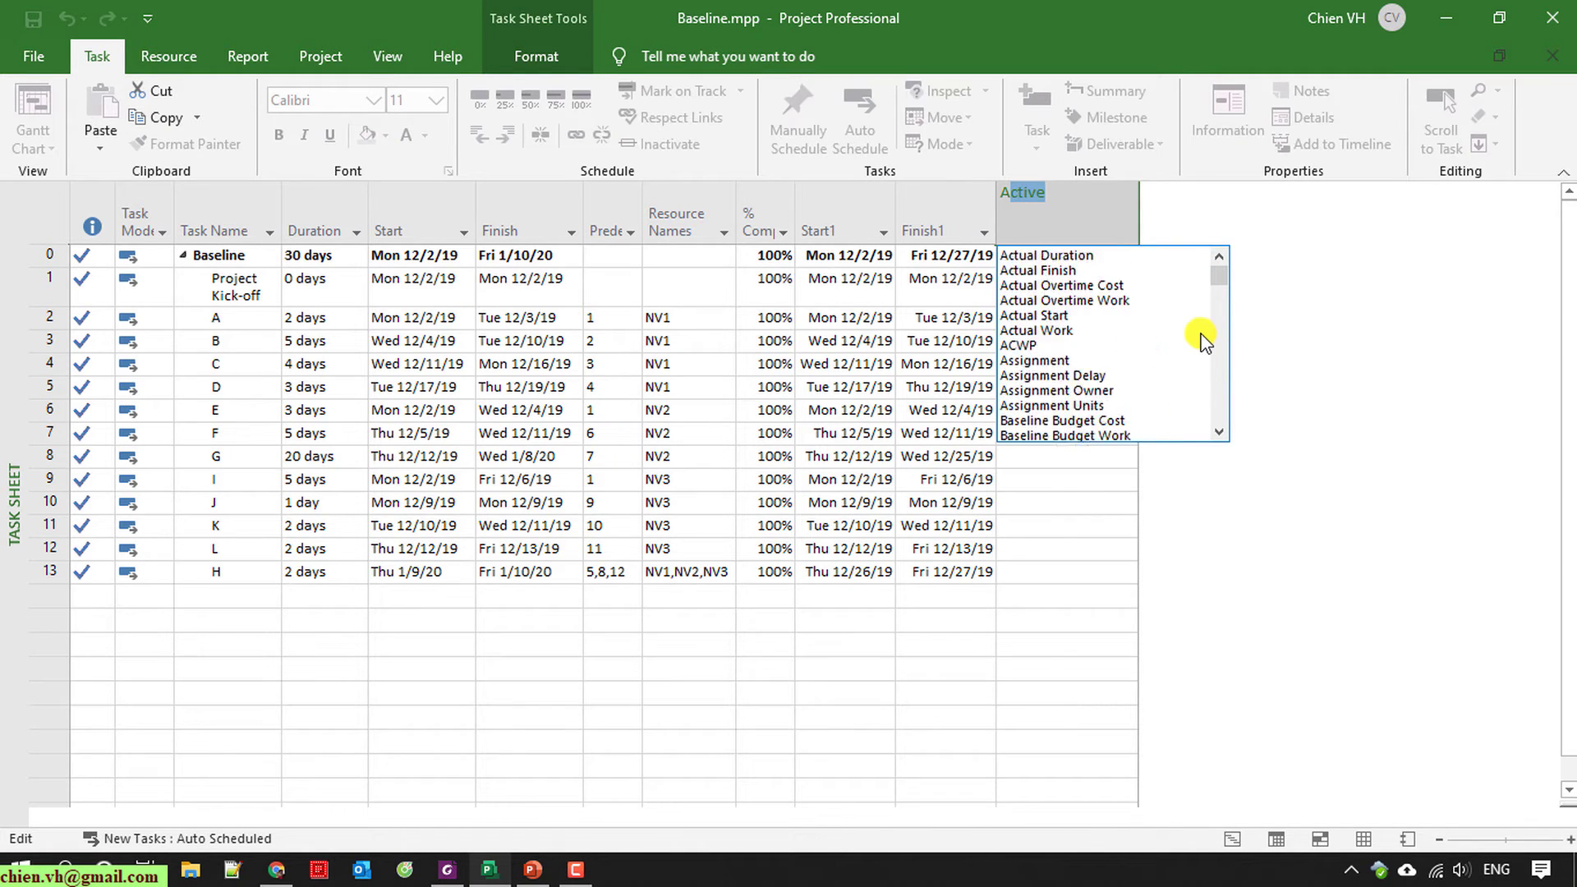
pyautogui.scroll(2, 1203, 340)
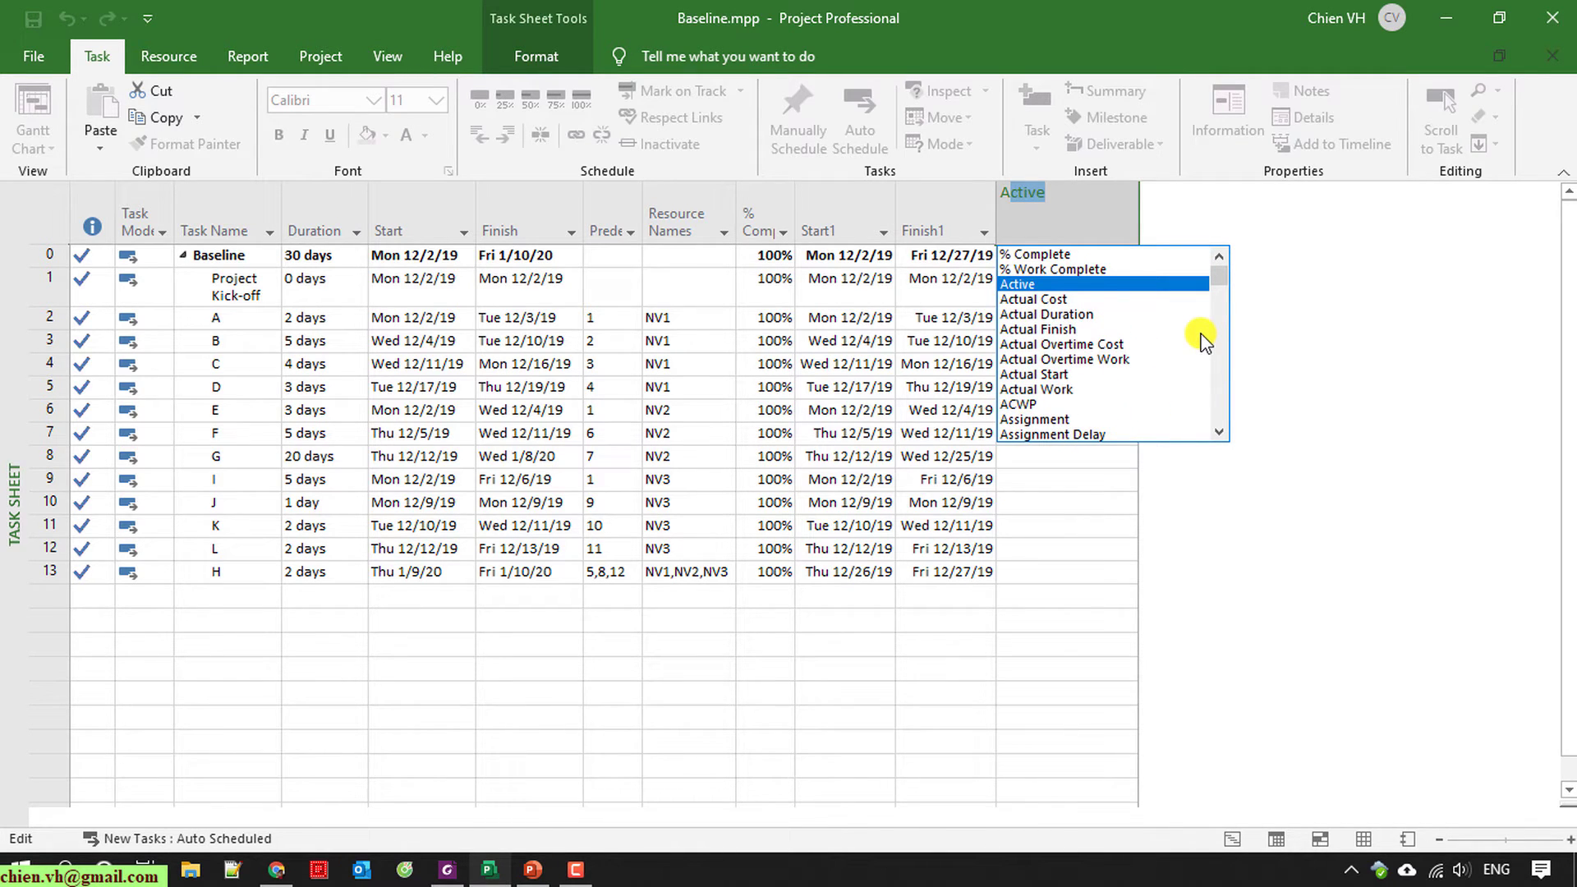
pyautogui.click(1054, 300)
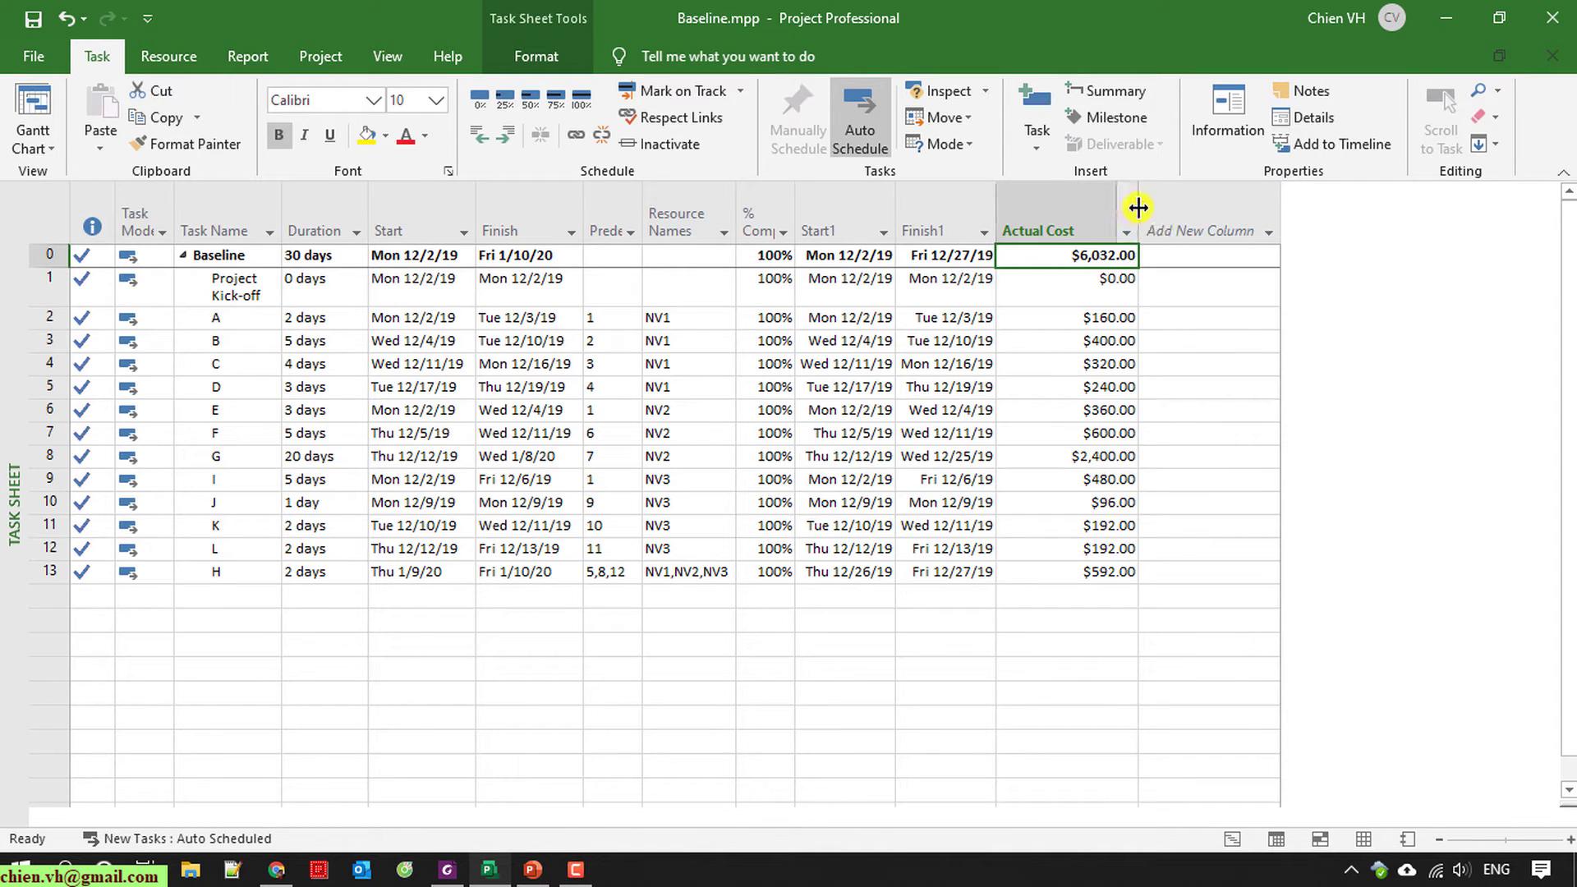
pyautogui.moveTo(1138, 207); pyautogui.dragTo(1103, 207)
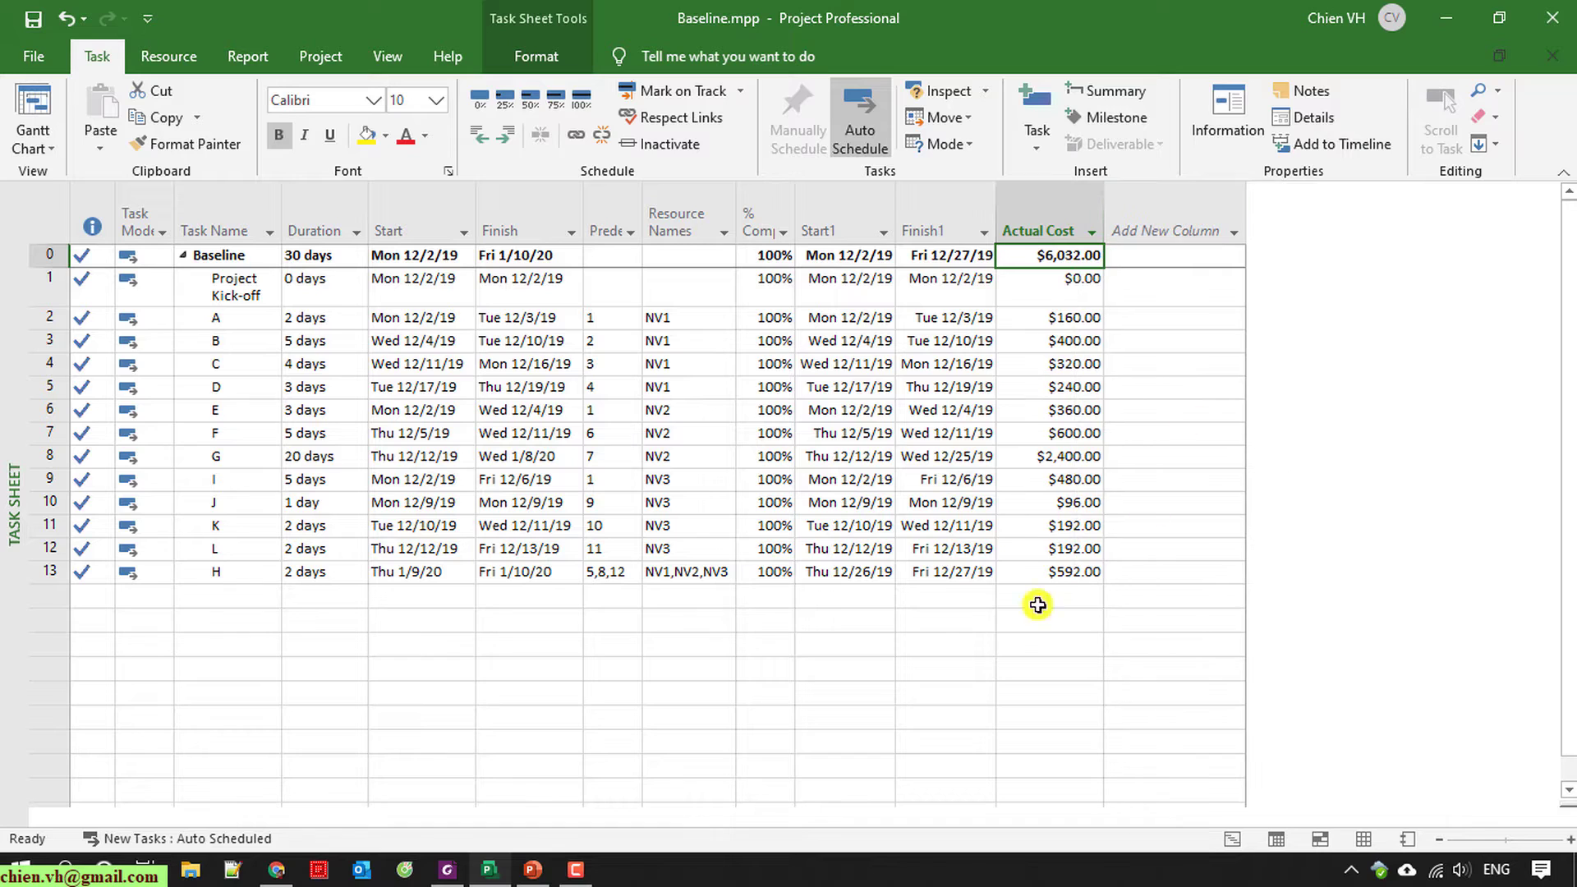
pyautogui.click(992, 668)
# Step: Add an Actual Duration column after Actual Cost
pyautogui.click(1233, 234)
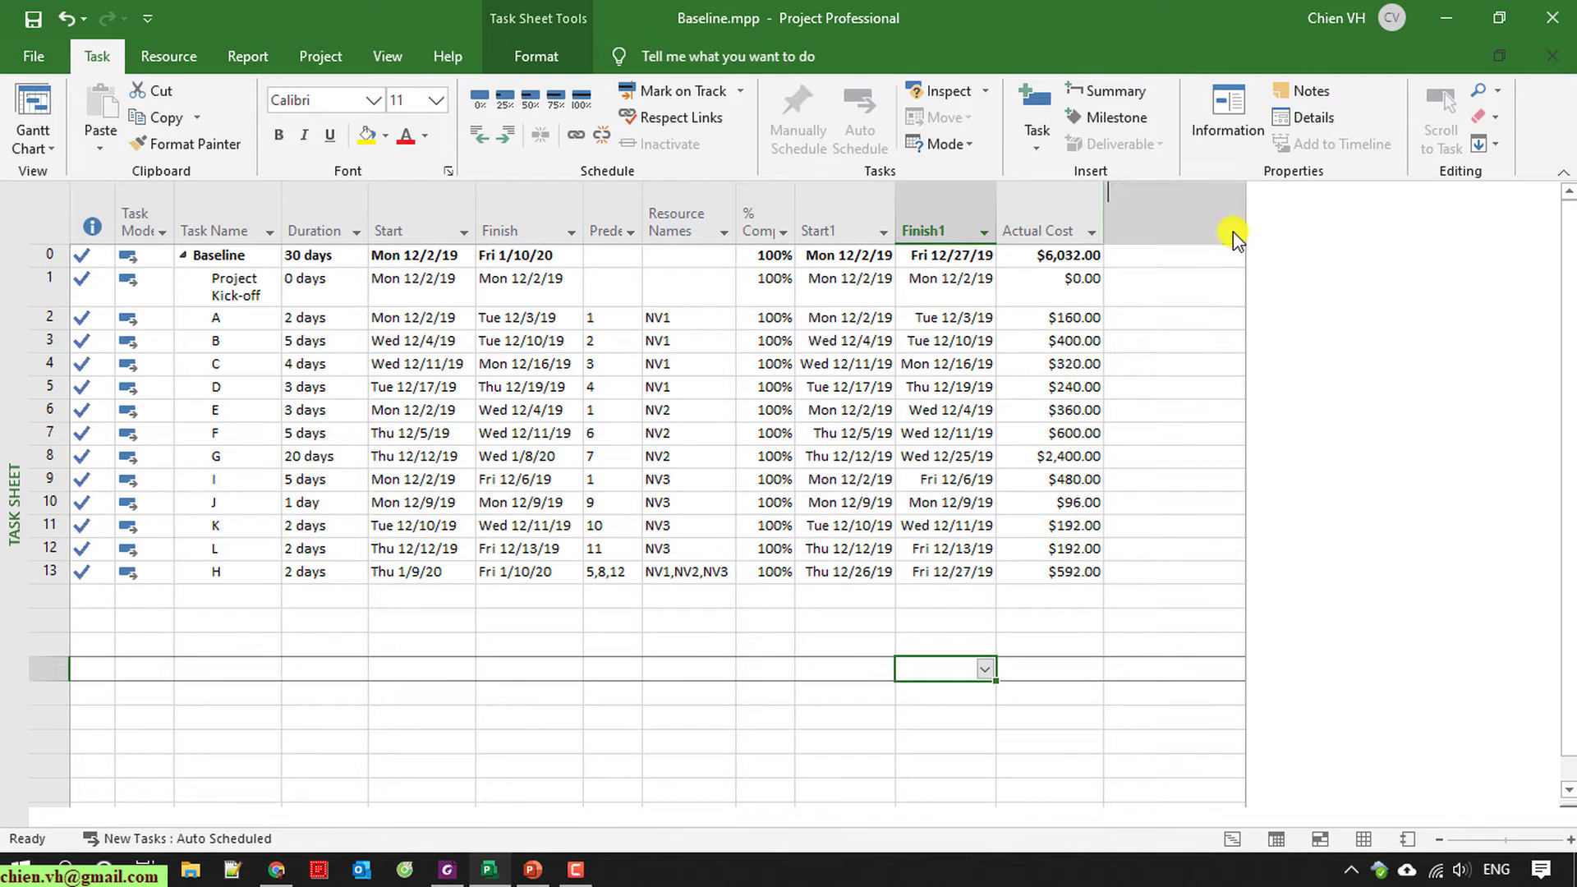
pyautogui.write('Ac')
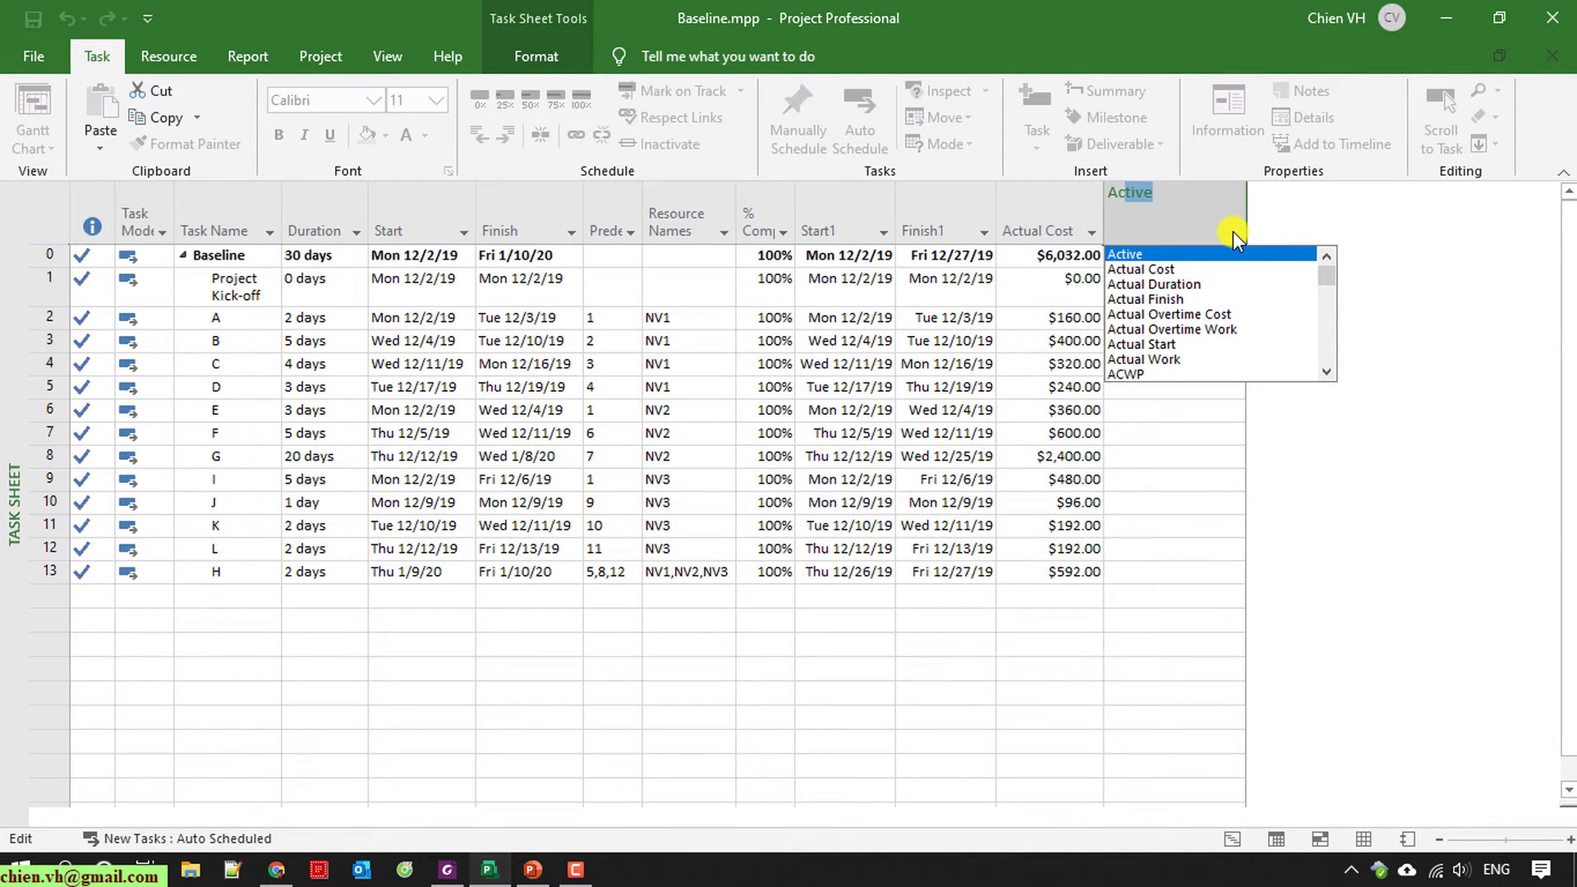
pyautogui.write('tual Cost')
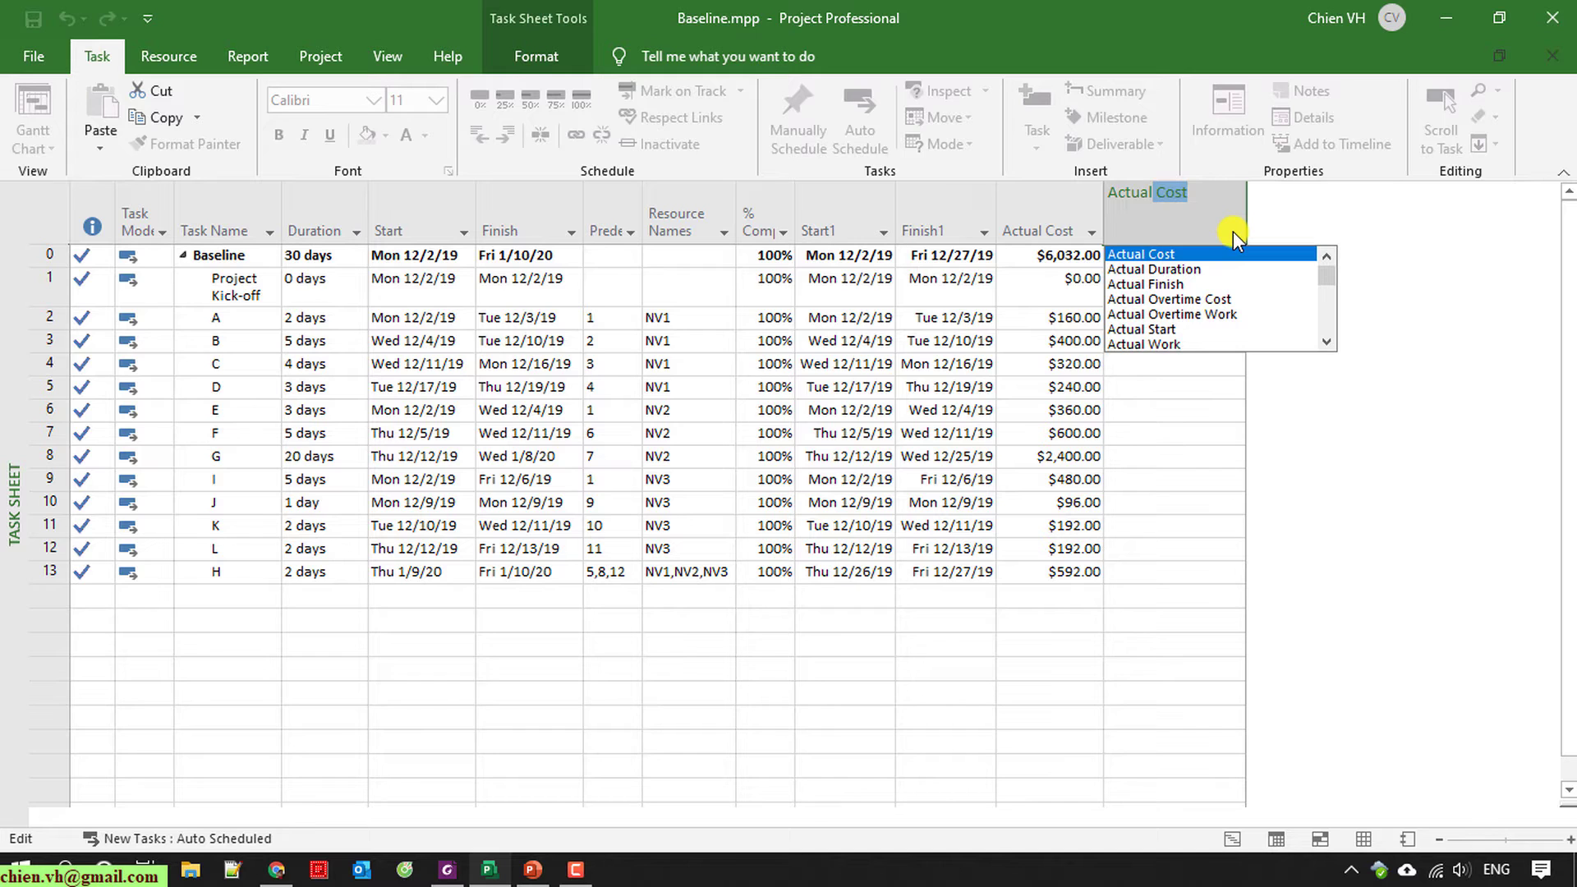
pyautogui.click(1176, 270)
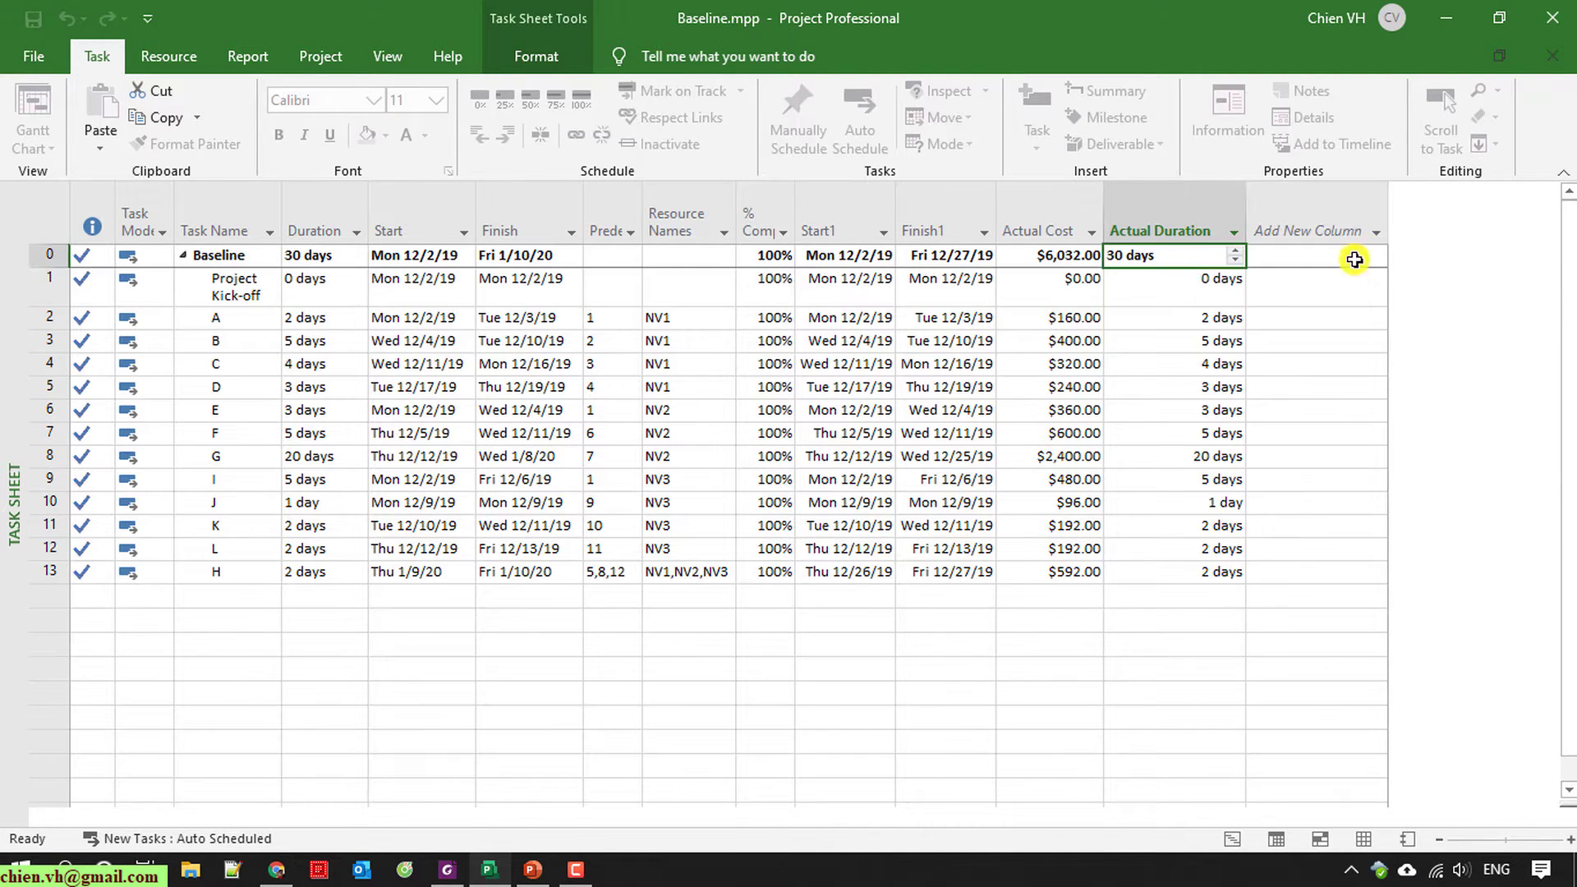
# Step: Add an Actual Work column after Actual Duration
pyautogui.click(1381, 234)
pyautogui.write('Actual ')
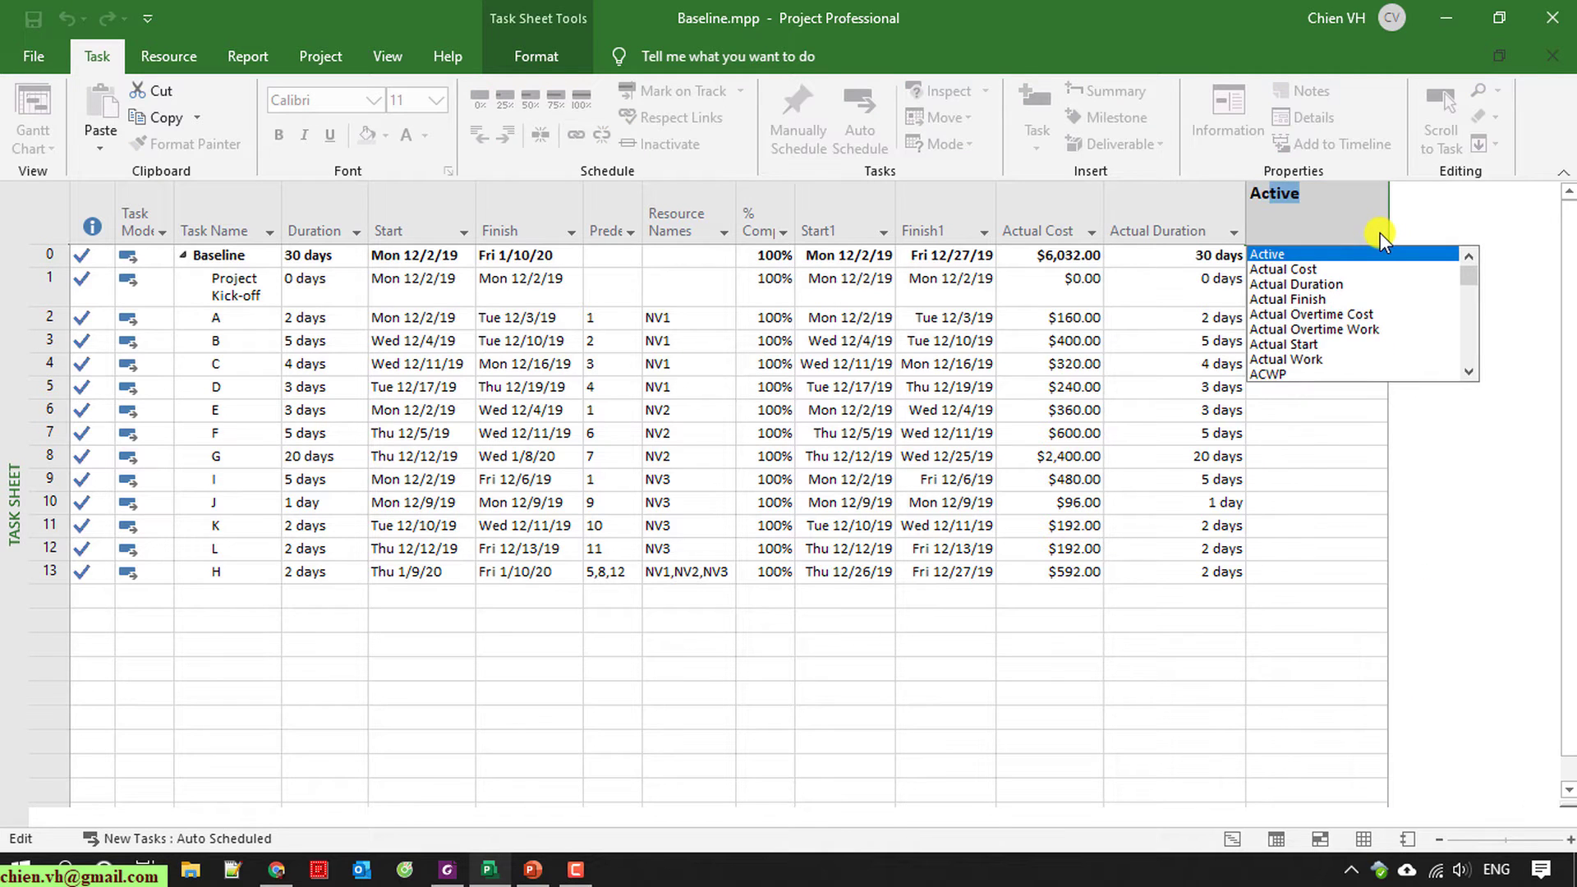
pyautogui.write('work')
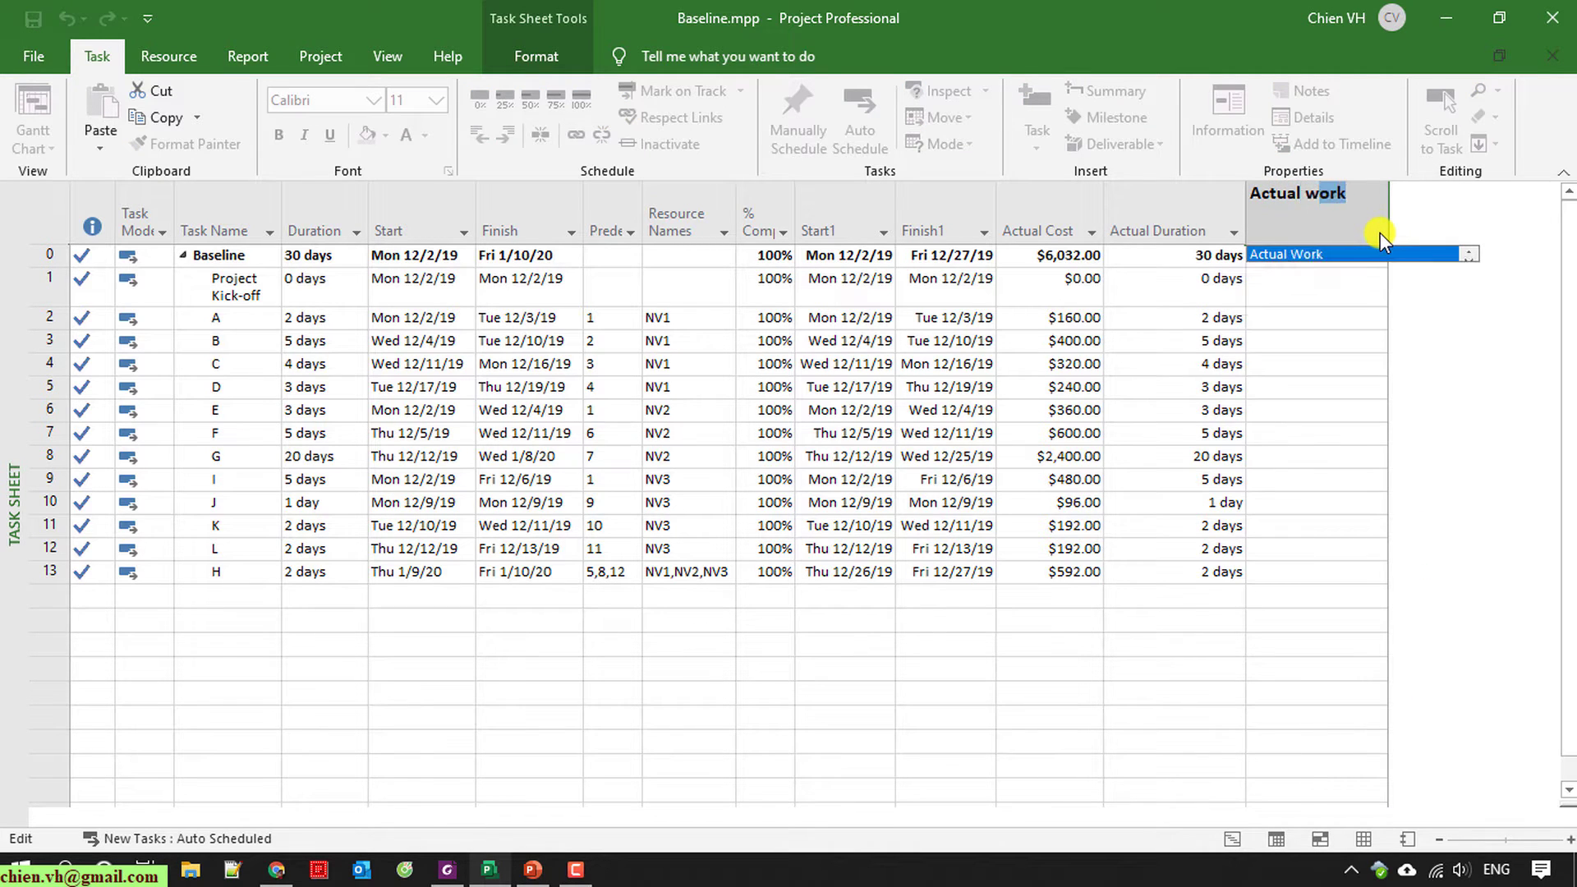
pyautogui.click(1363, 253)
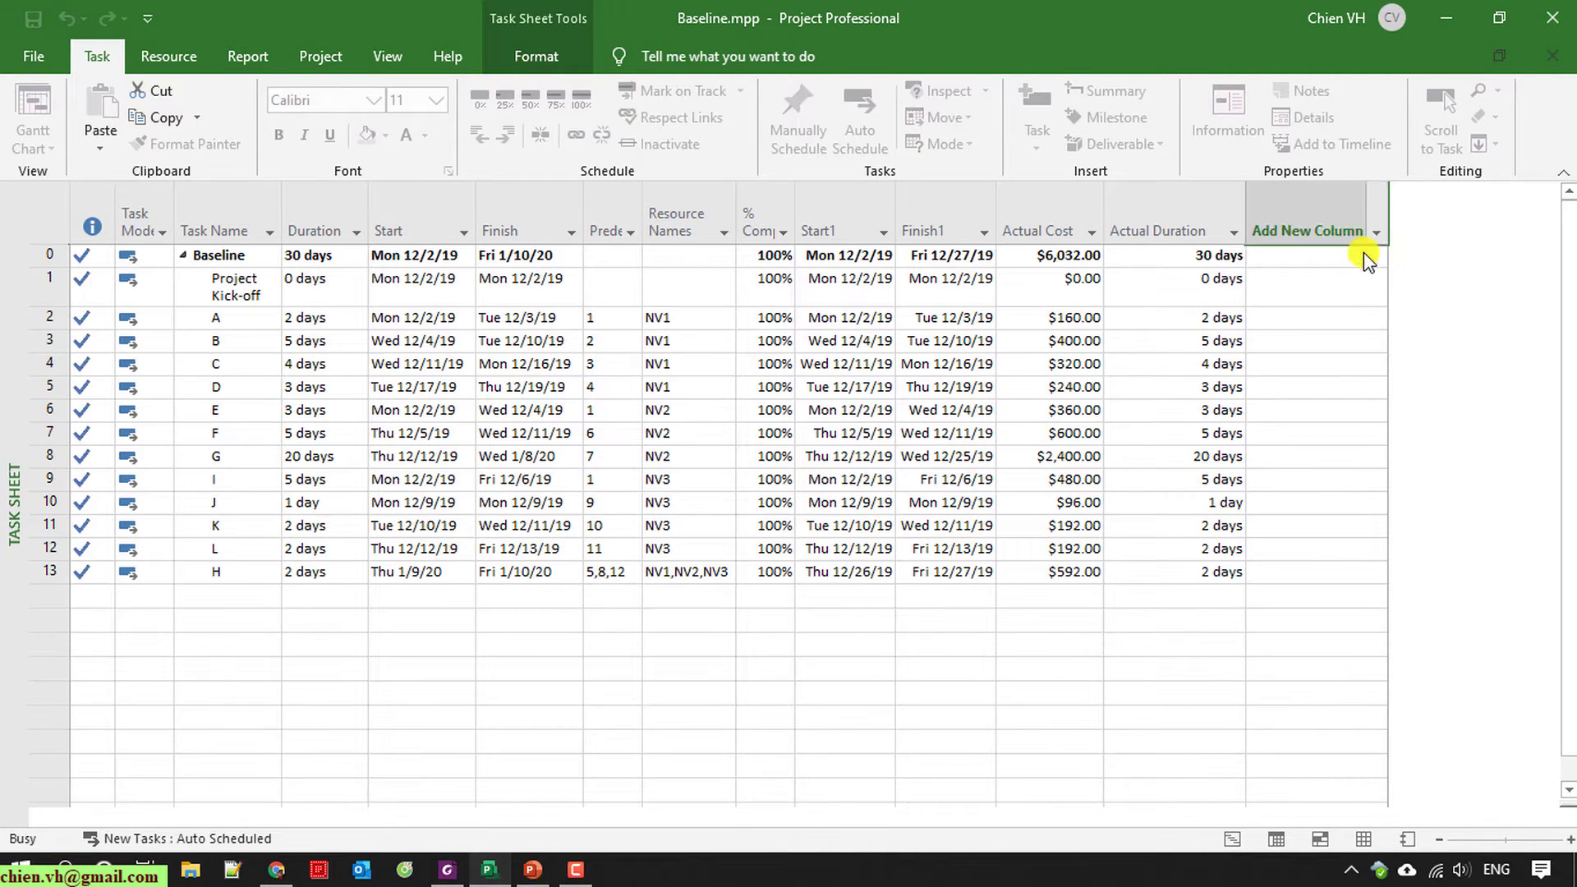
pyautogui.click(895, 728)
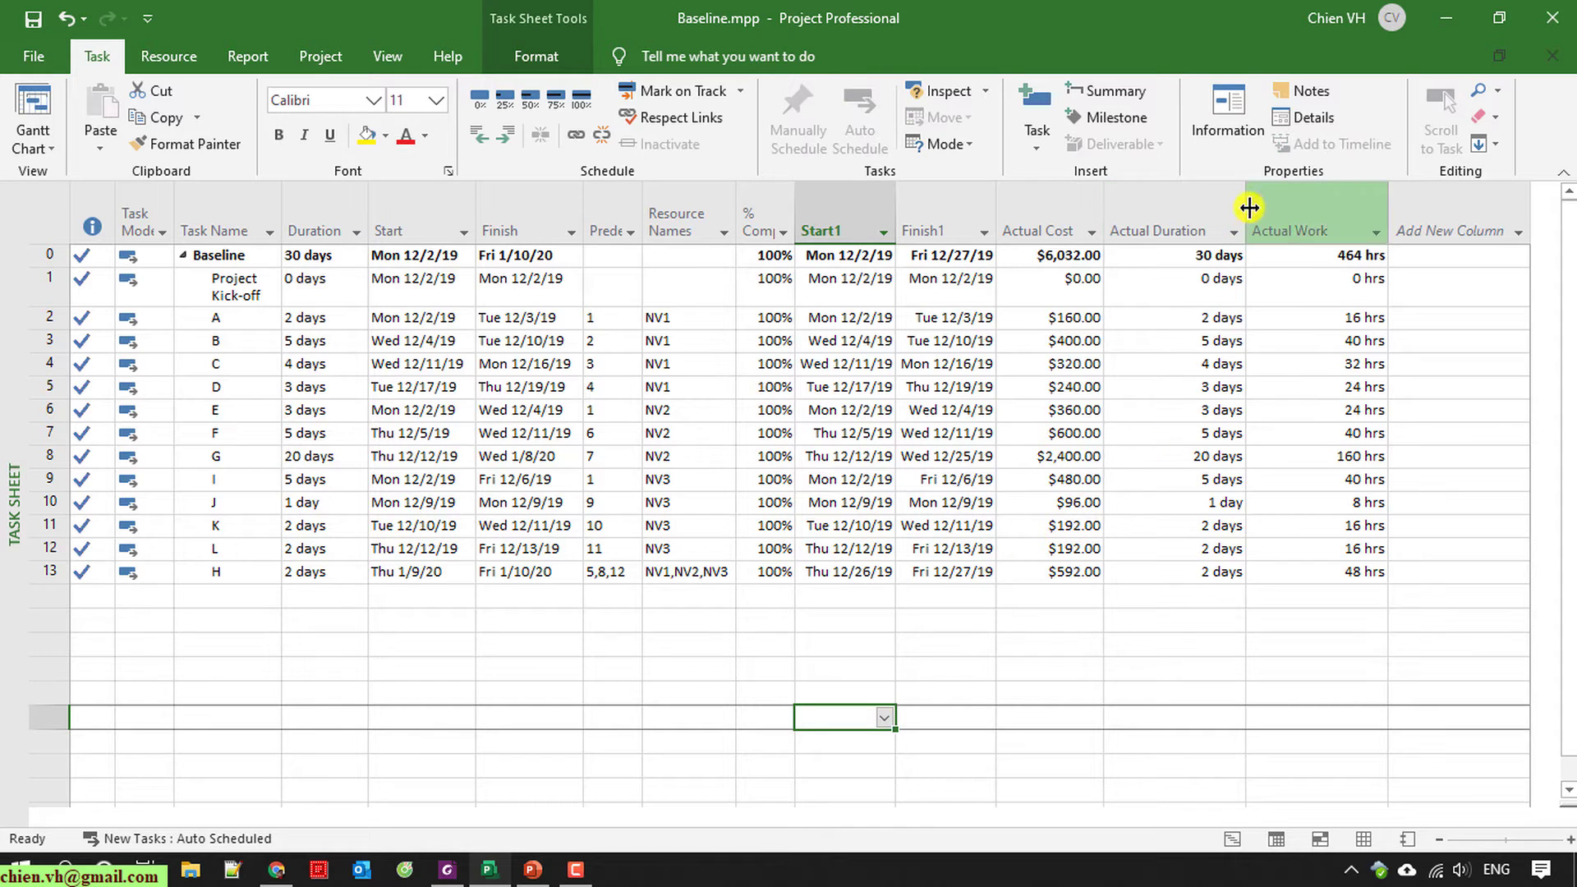
# Step: Narrow the Actual Duration and Actual Work columns so their headings wrap onto two lines
pyautogui.moveTo(1245, 205); pyautogui.dragTo(1191, 211)
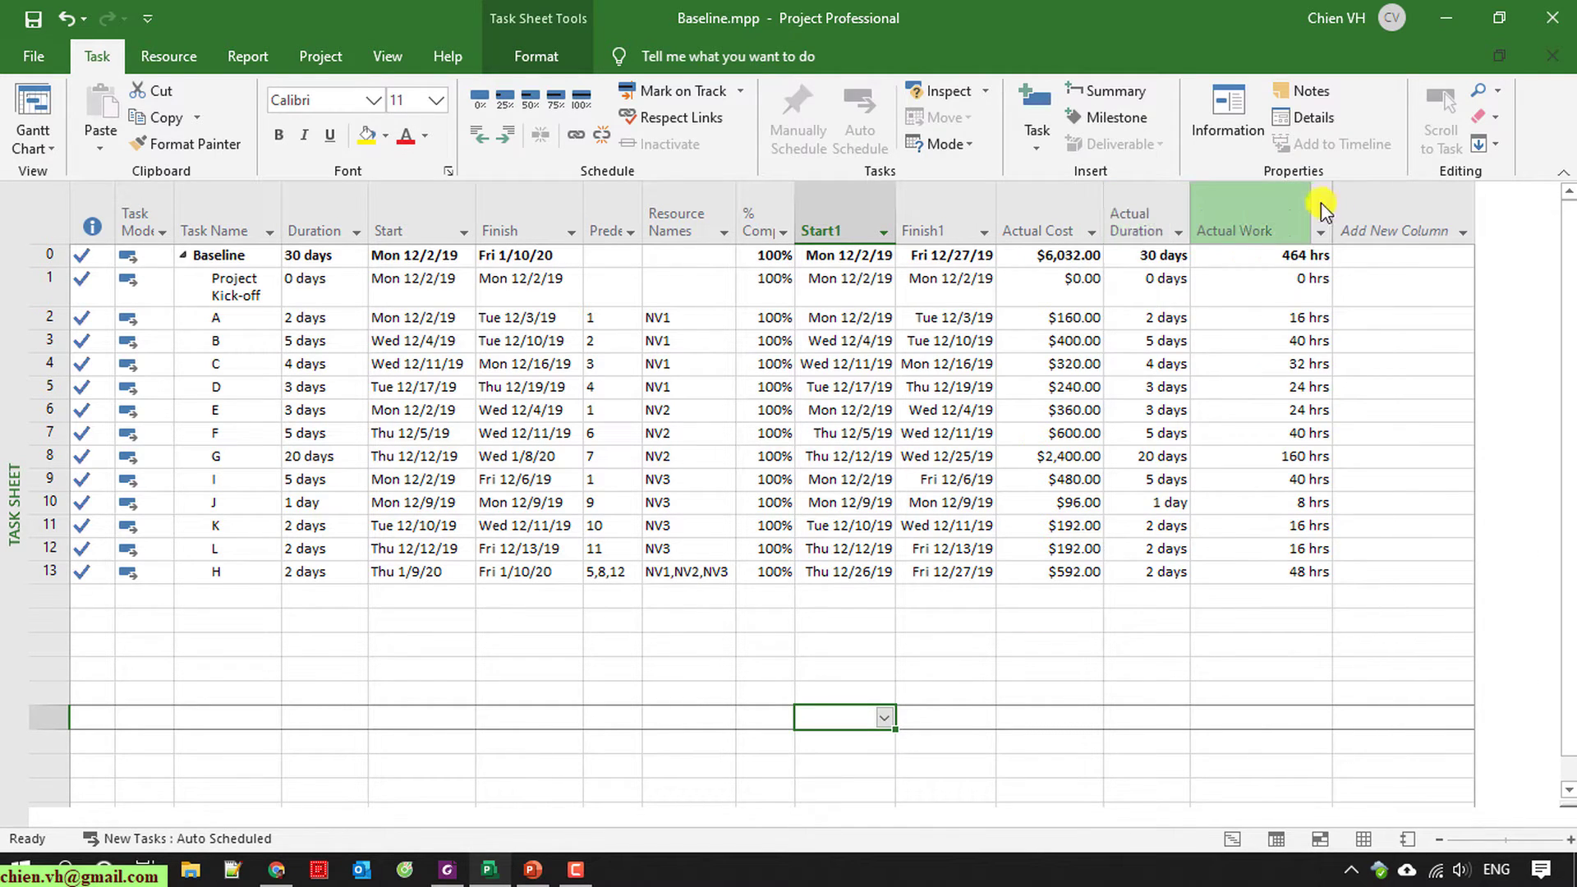
pyautogui.moveTo(1330, 205); pyautogui.dragTo(1270, 201)
pyautogui.moveTo(1408, 196); pyautogui.dragTo(1409, 197)
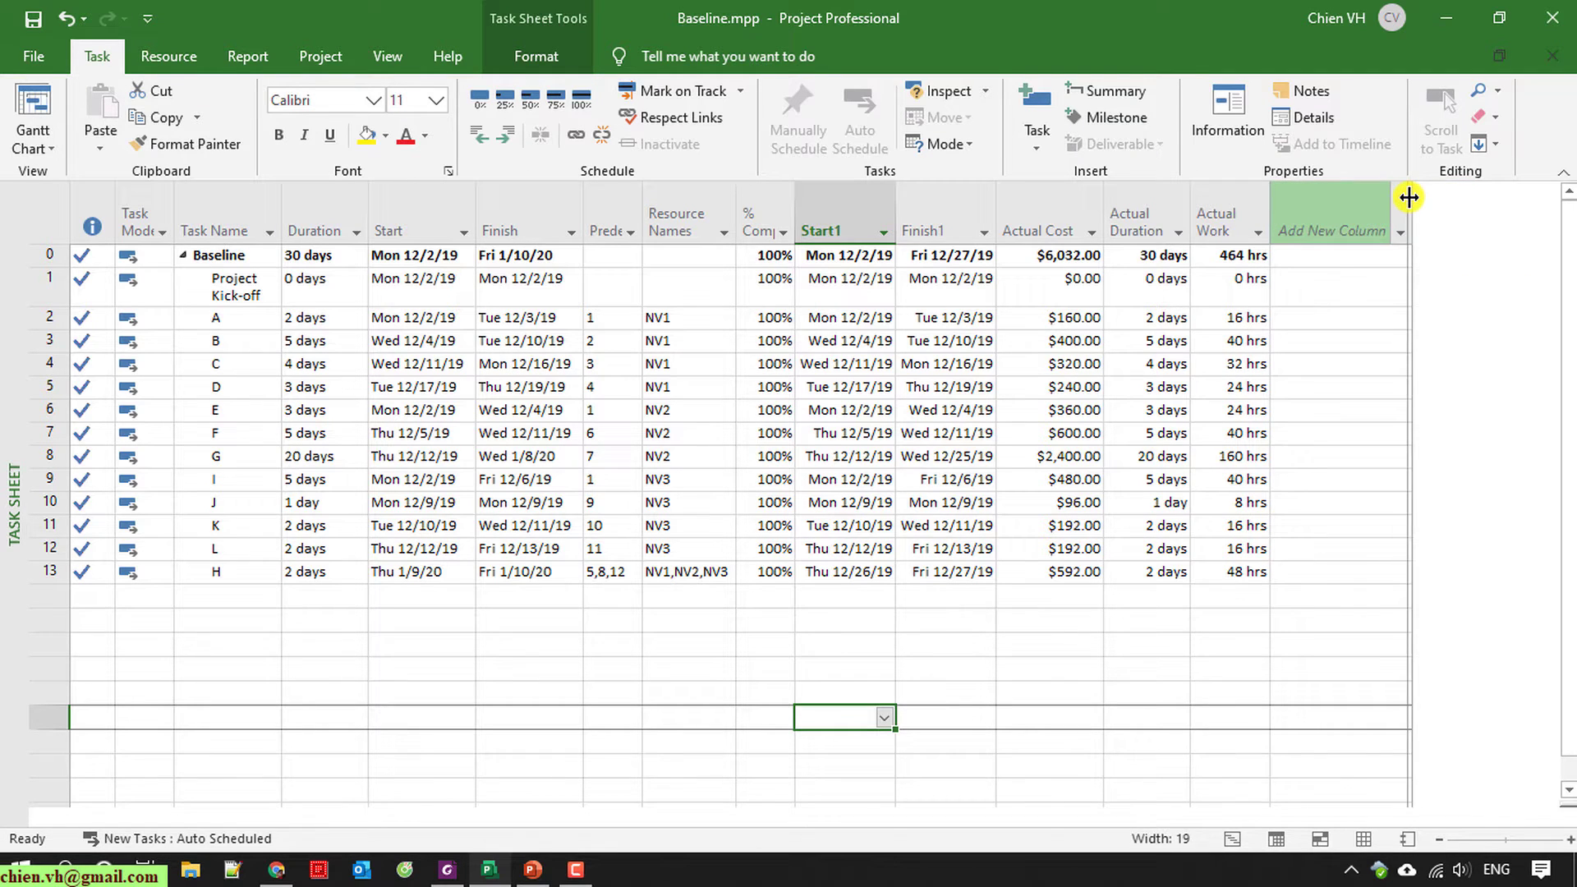
pyautogui.click(1402, 240)
pyautogui.write('pla')
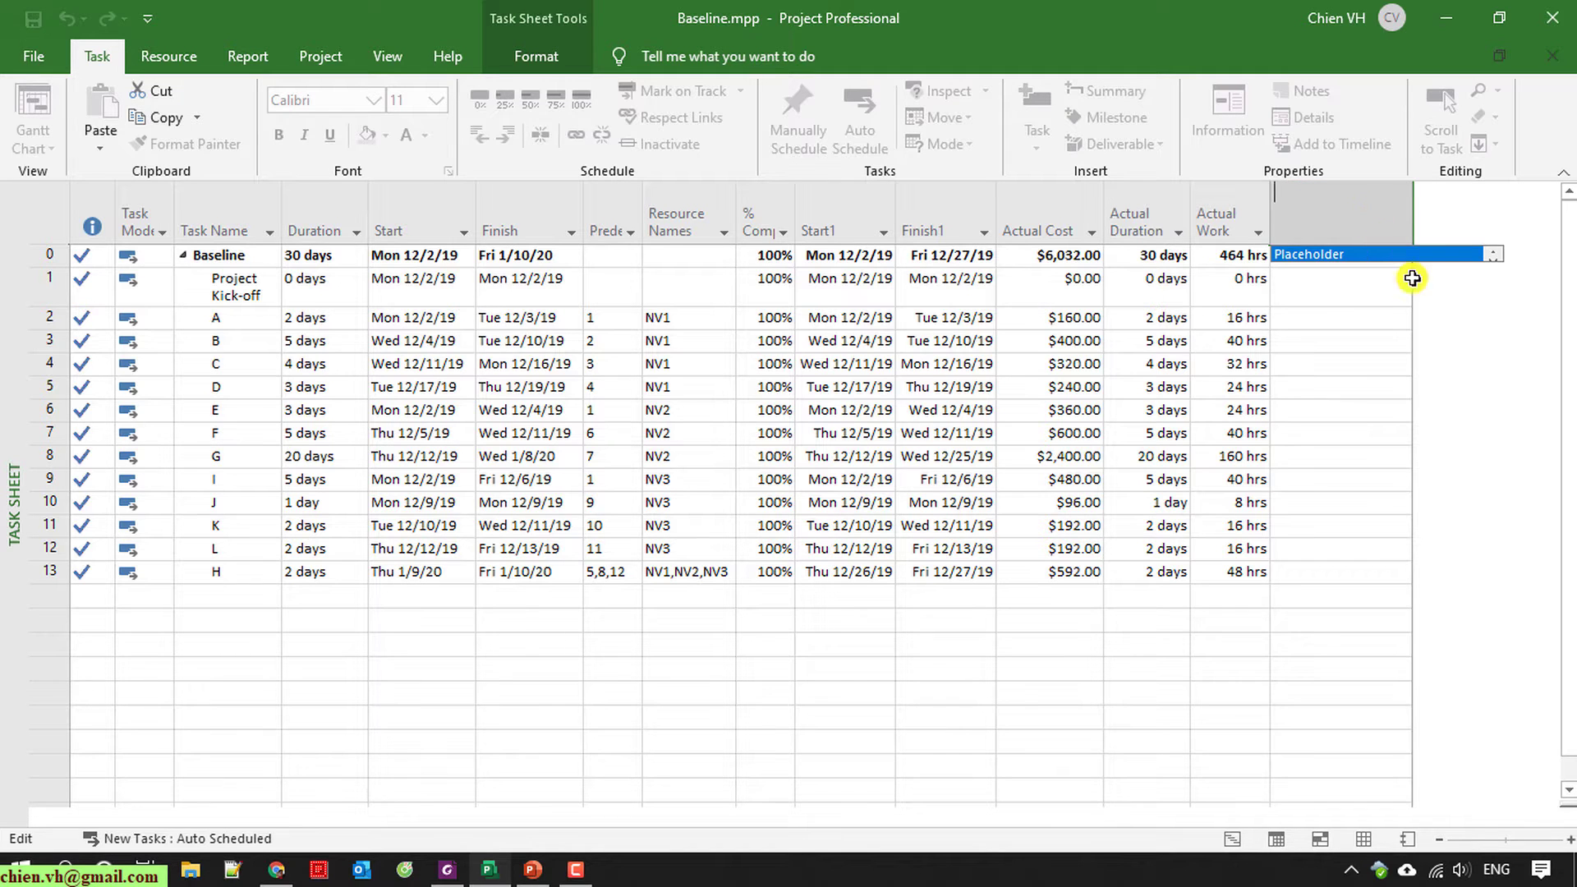
pyautogui.press('Escape')
# Step: Add a Work Variance column after Actual Work, searching the available fields for it
pyautogui.click(1404, 239)
pyautogui.click(1404, 243)
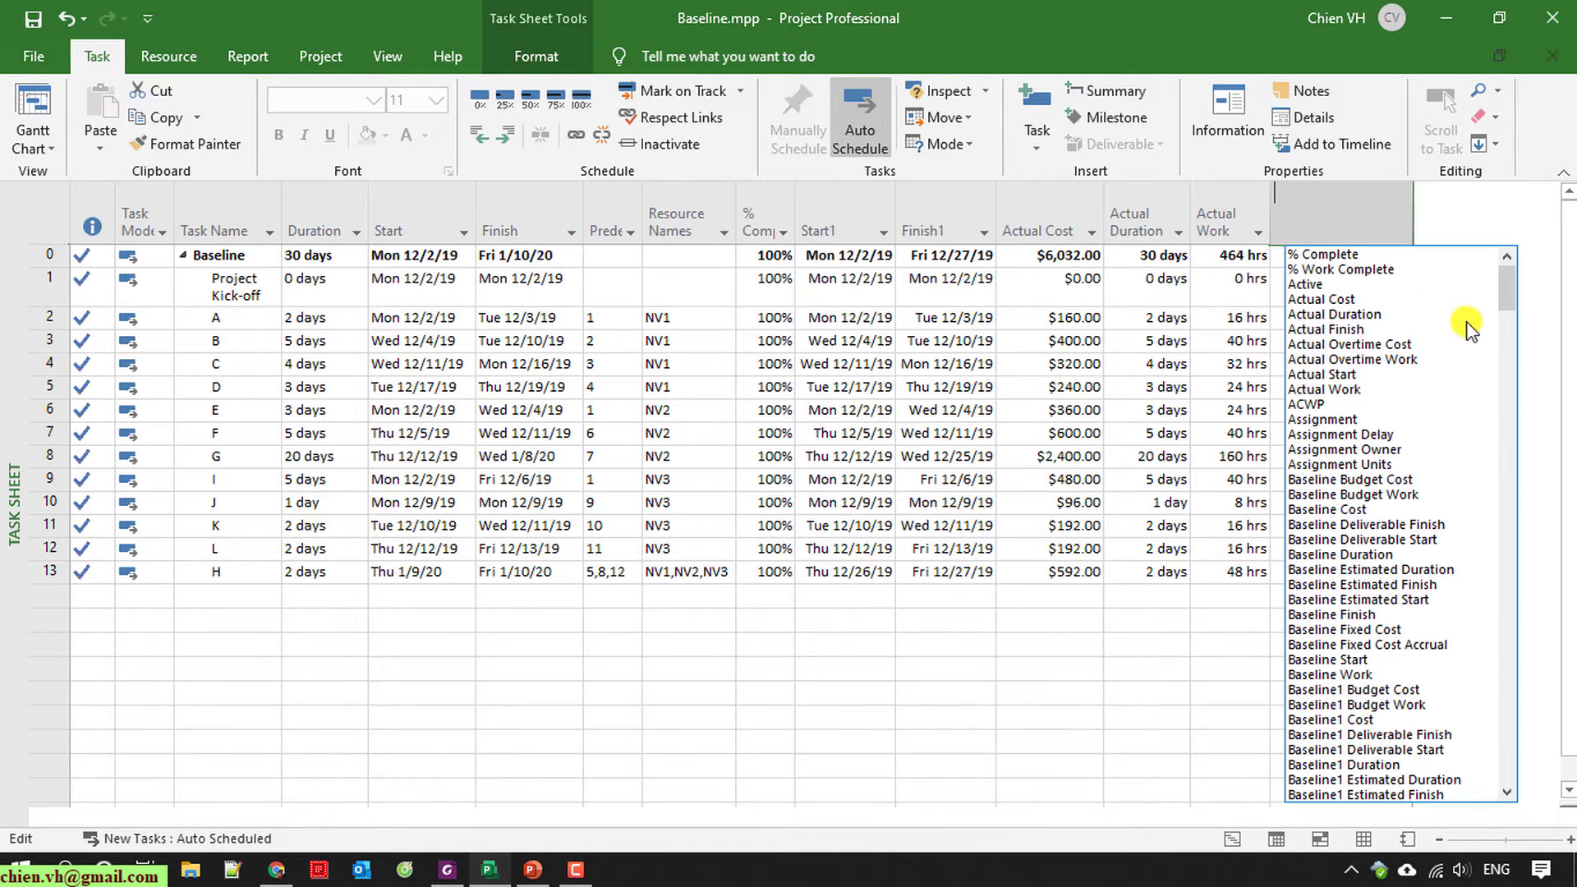
pyautogui.write('va')
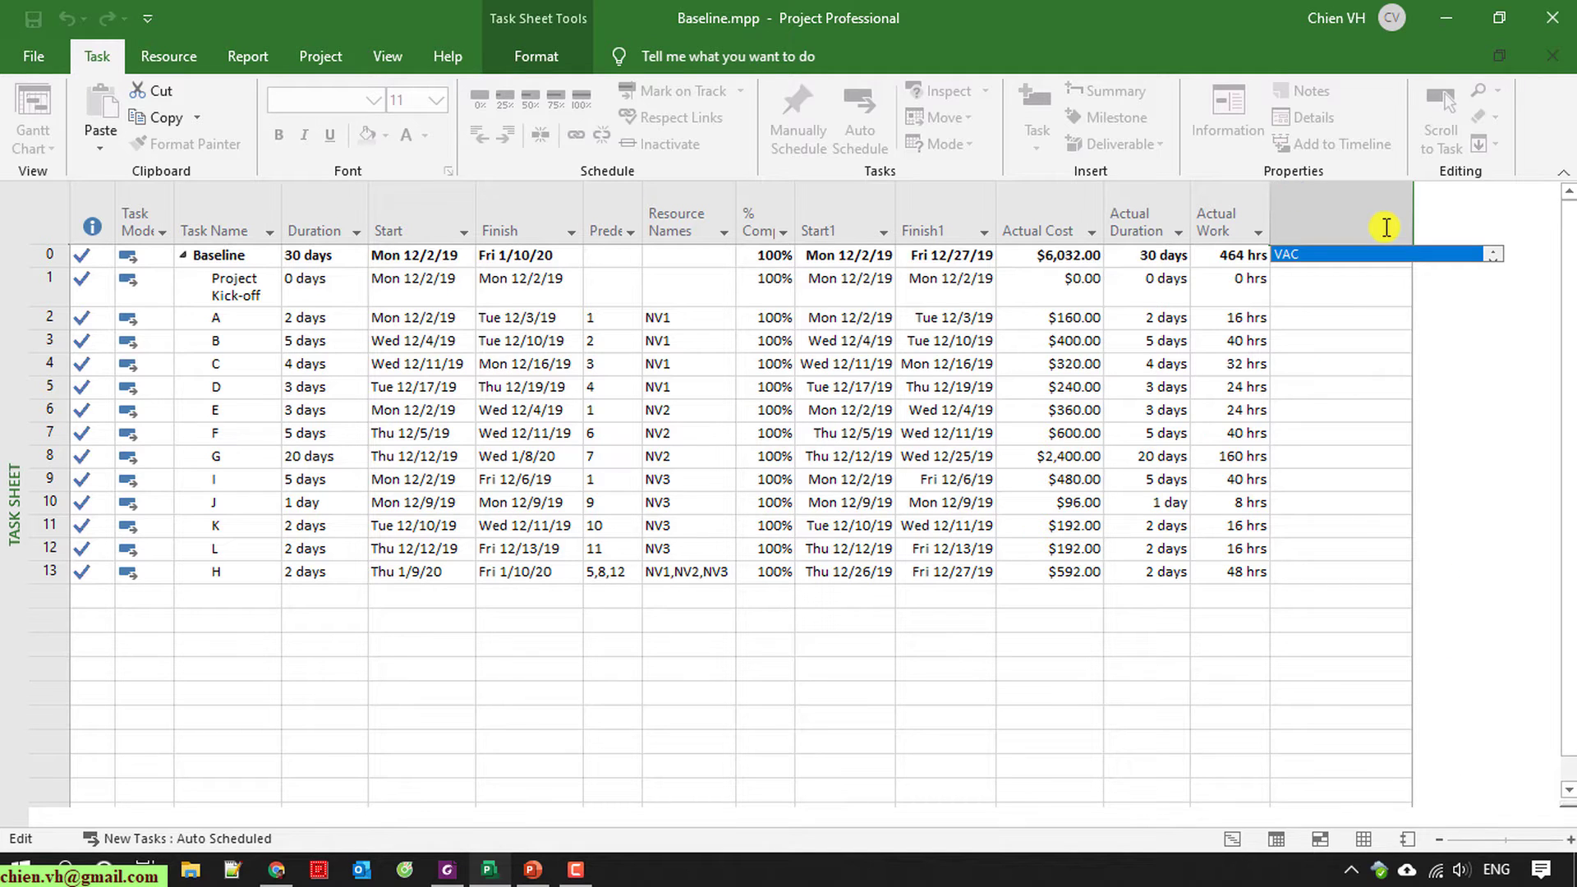
pyautogui.write('c')
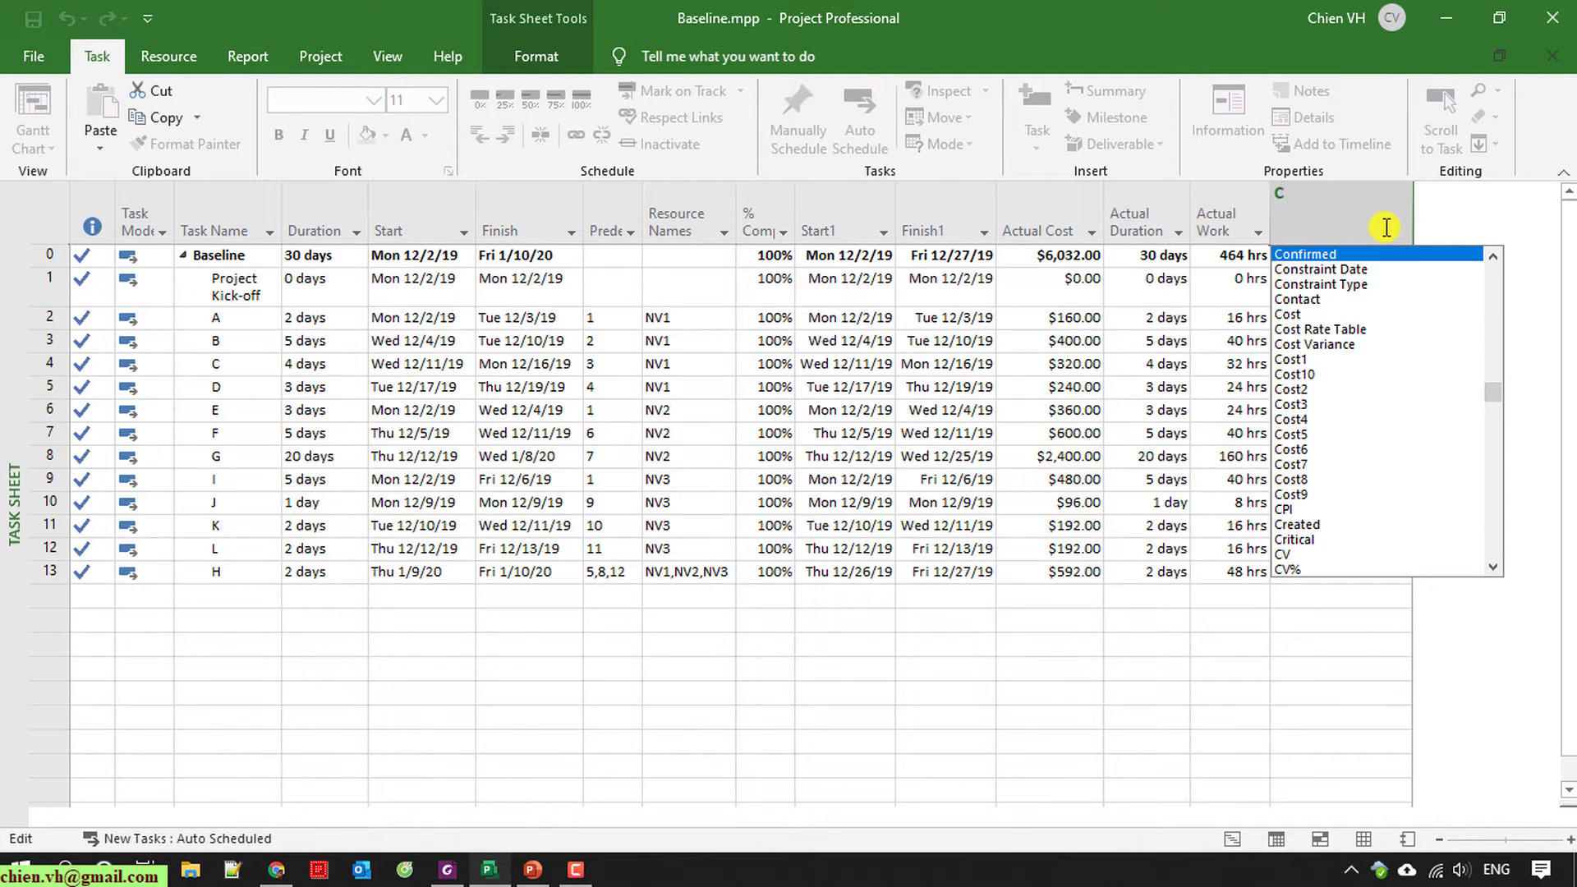
pyautogui.press('BackSpace')
pyautogui.write('v')
pyautogui.write('work')
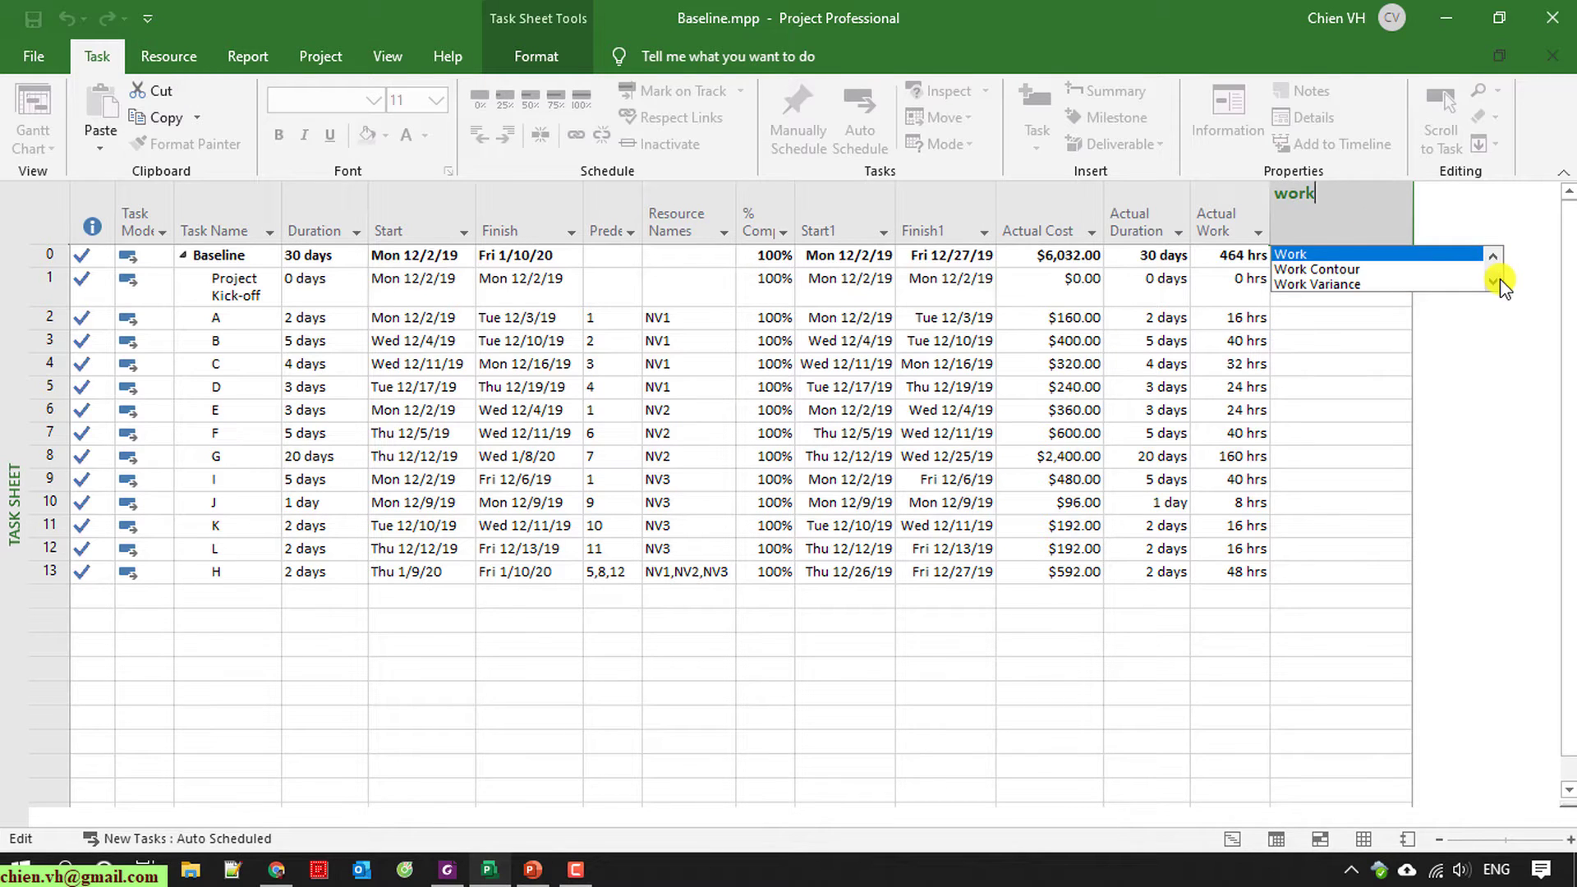
pyautogui.click(1357, 281)
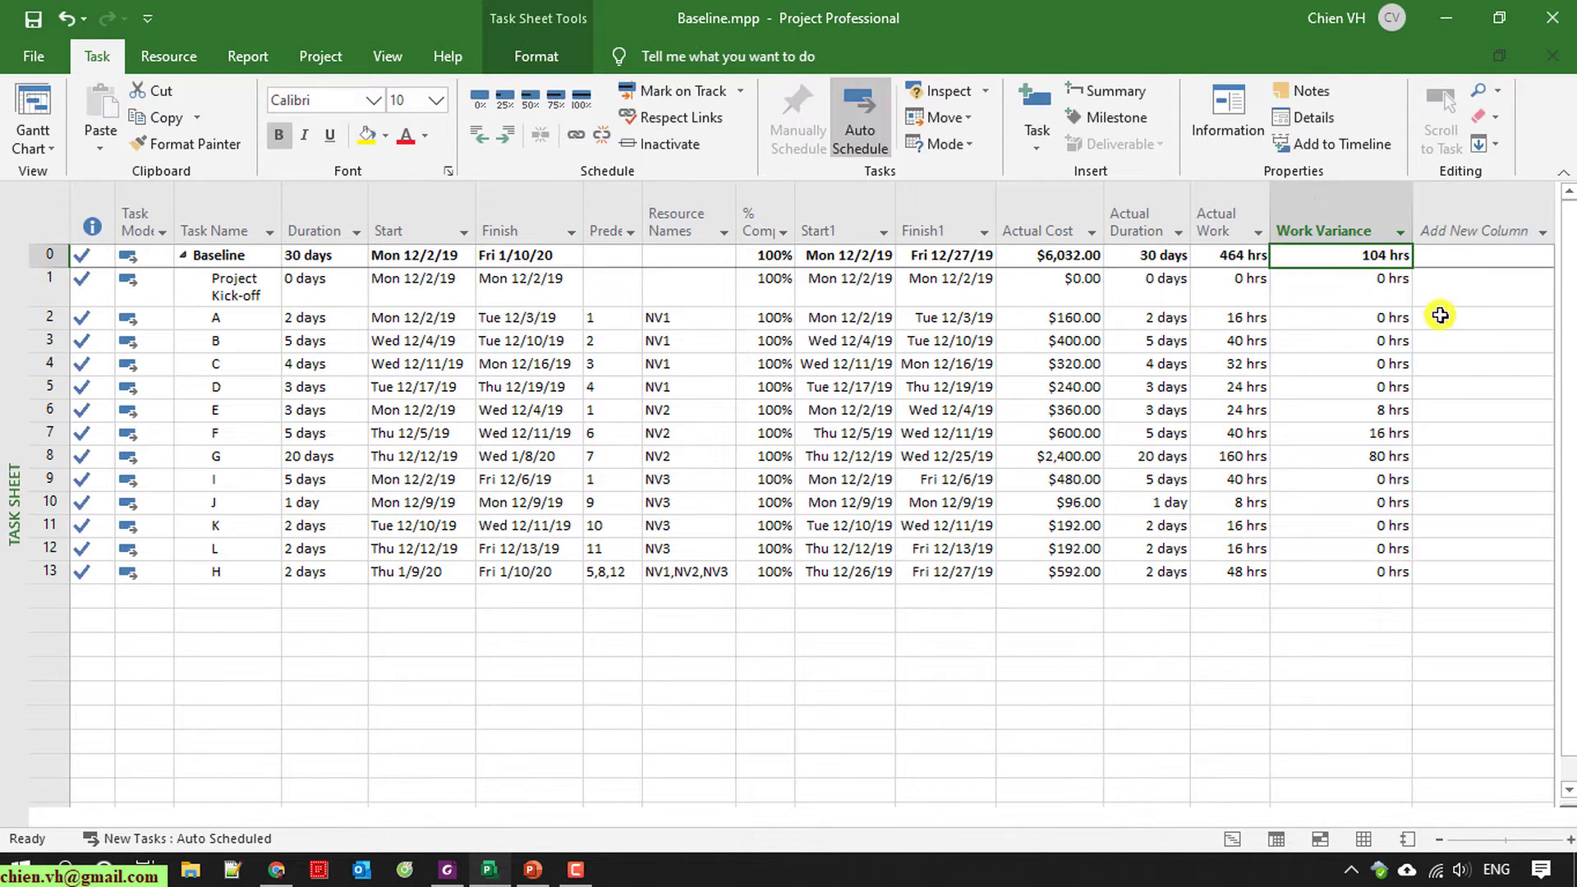
# Step: Narrow the Work Variance column so its heading wraps, and add a similarly narrowed Cost Variance column after it
pyautogui.click(1292, 719)
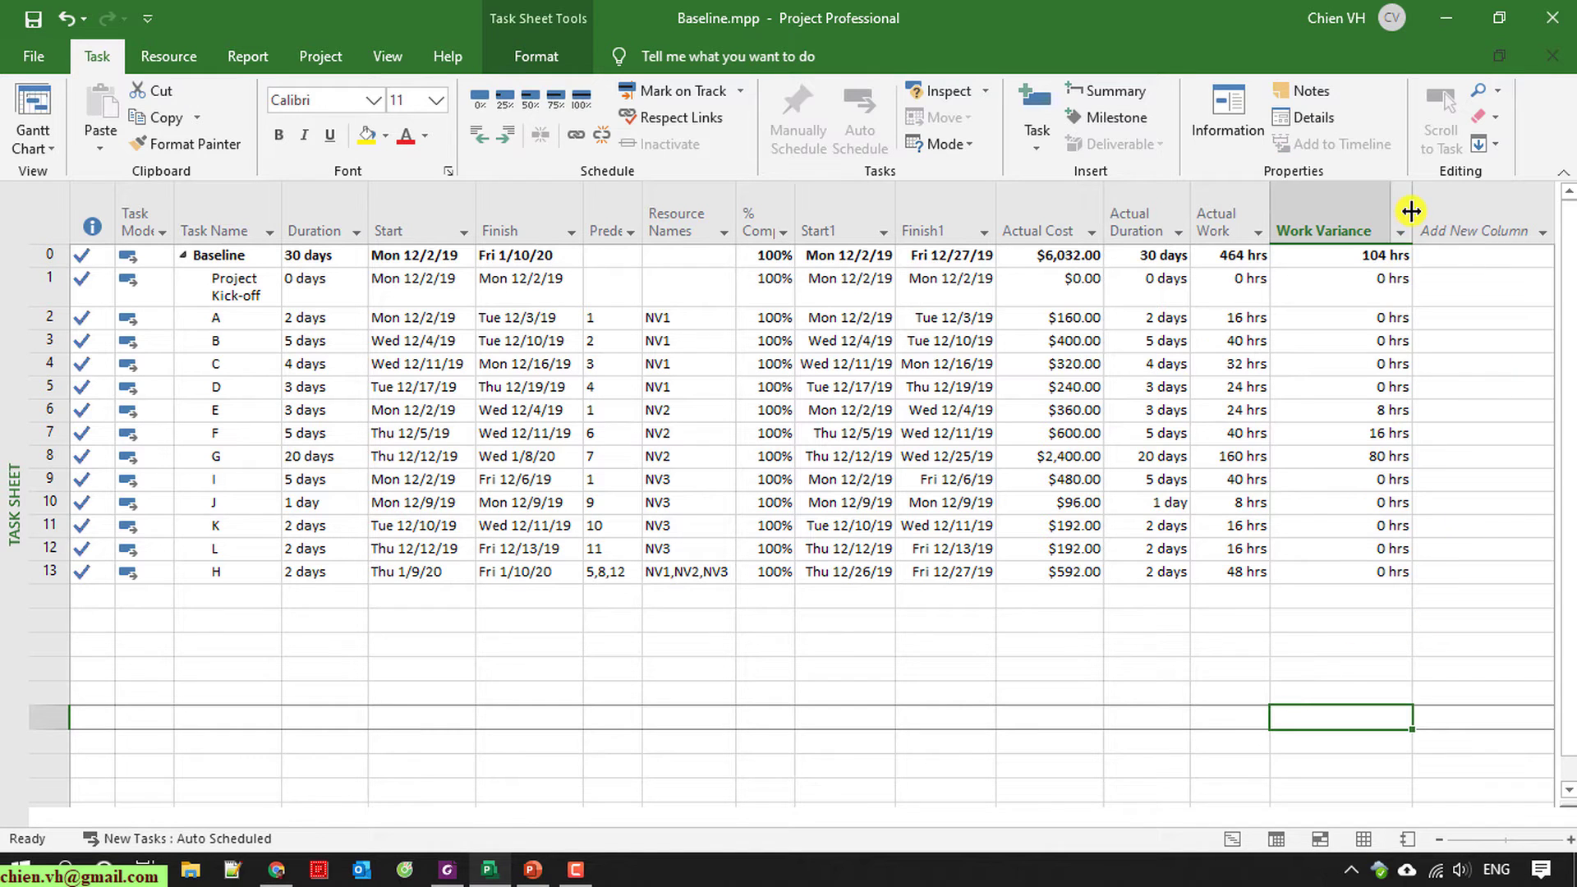
pyautogui.moveTo(1409, 214); pyautogui.dragTo(1363, 219)
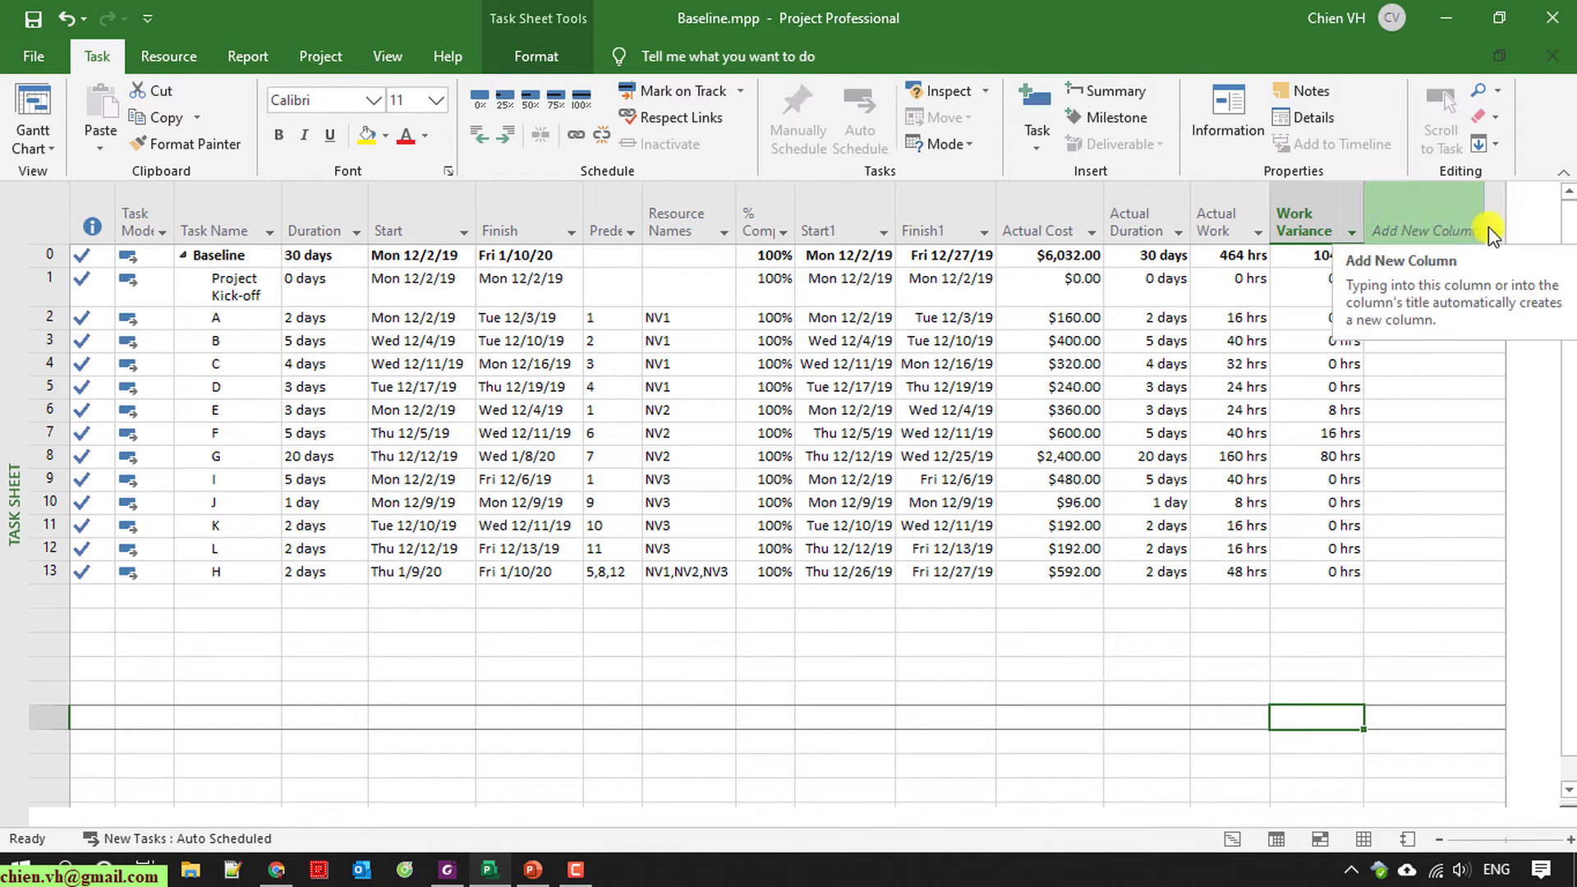
pyautogui.click(1491, 225)
pyautogui.write('cost')
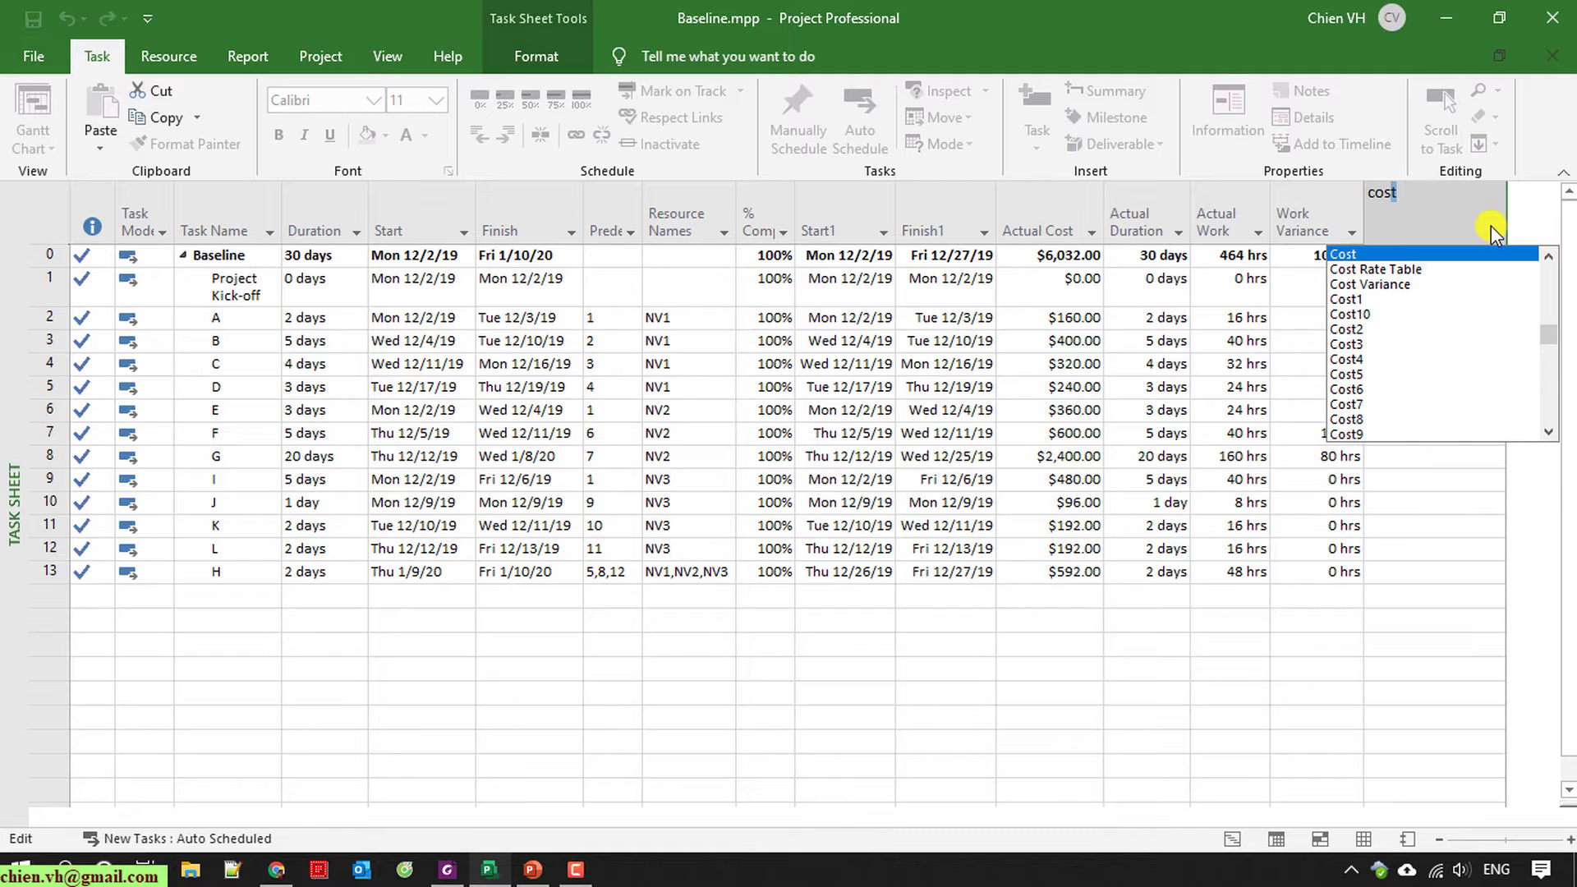
pyautogui.click(1388, 285)
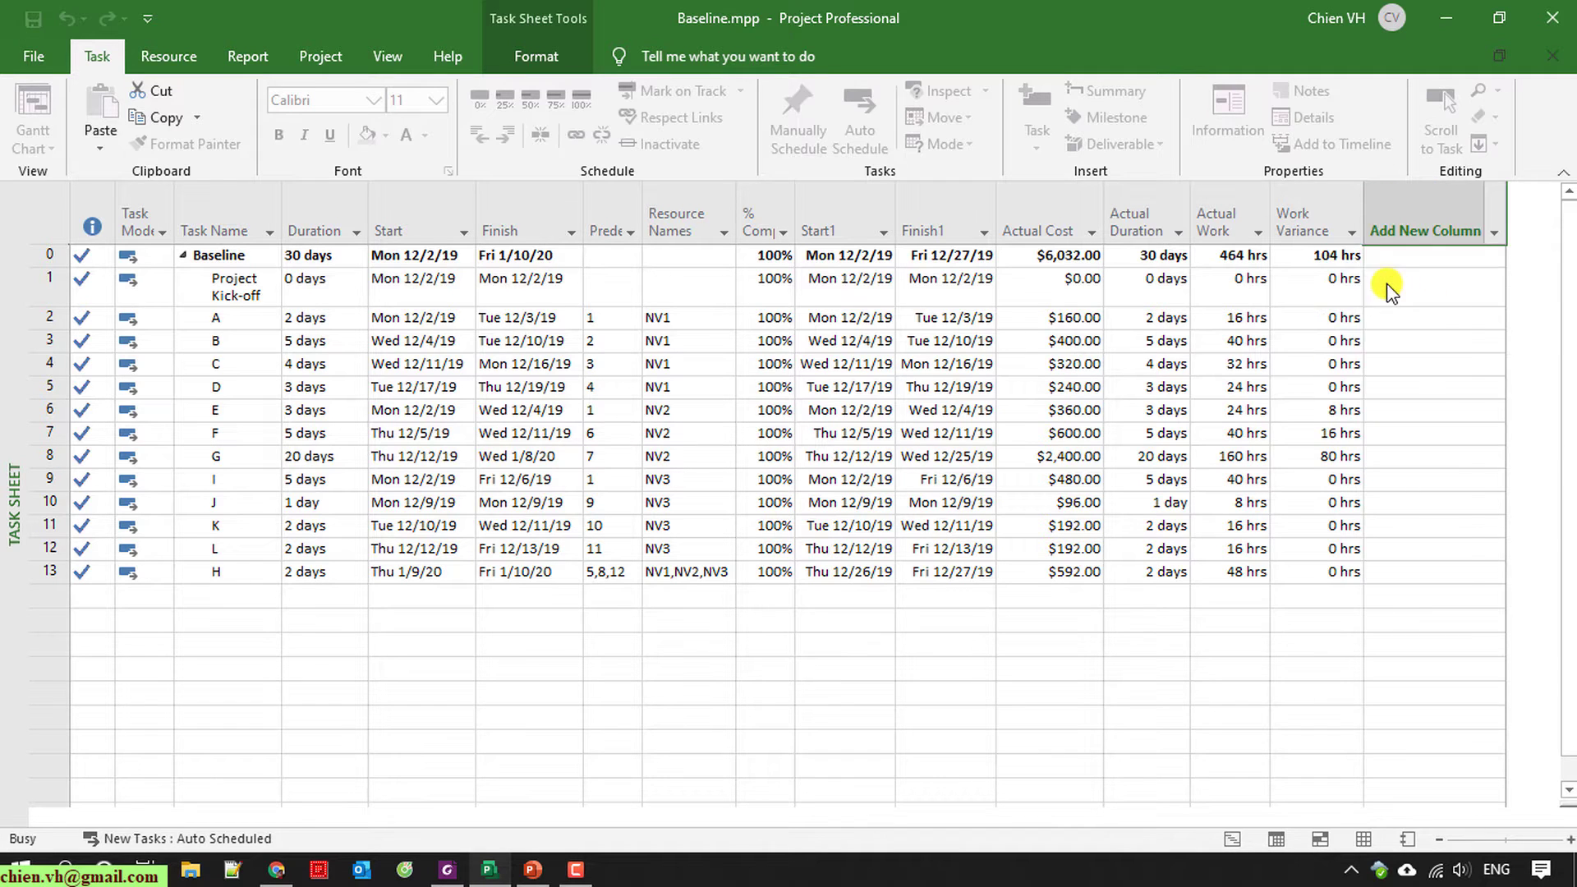
pyautogui.click(1091, 691)
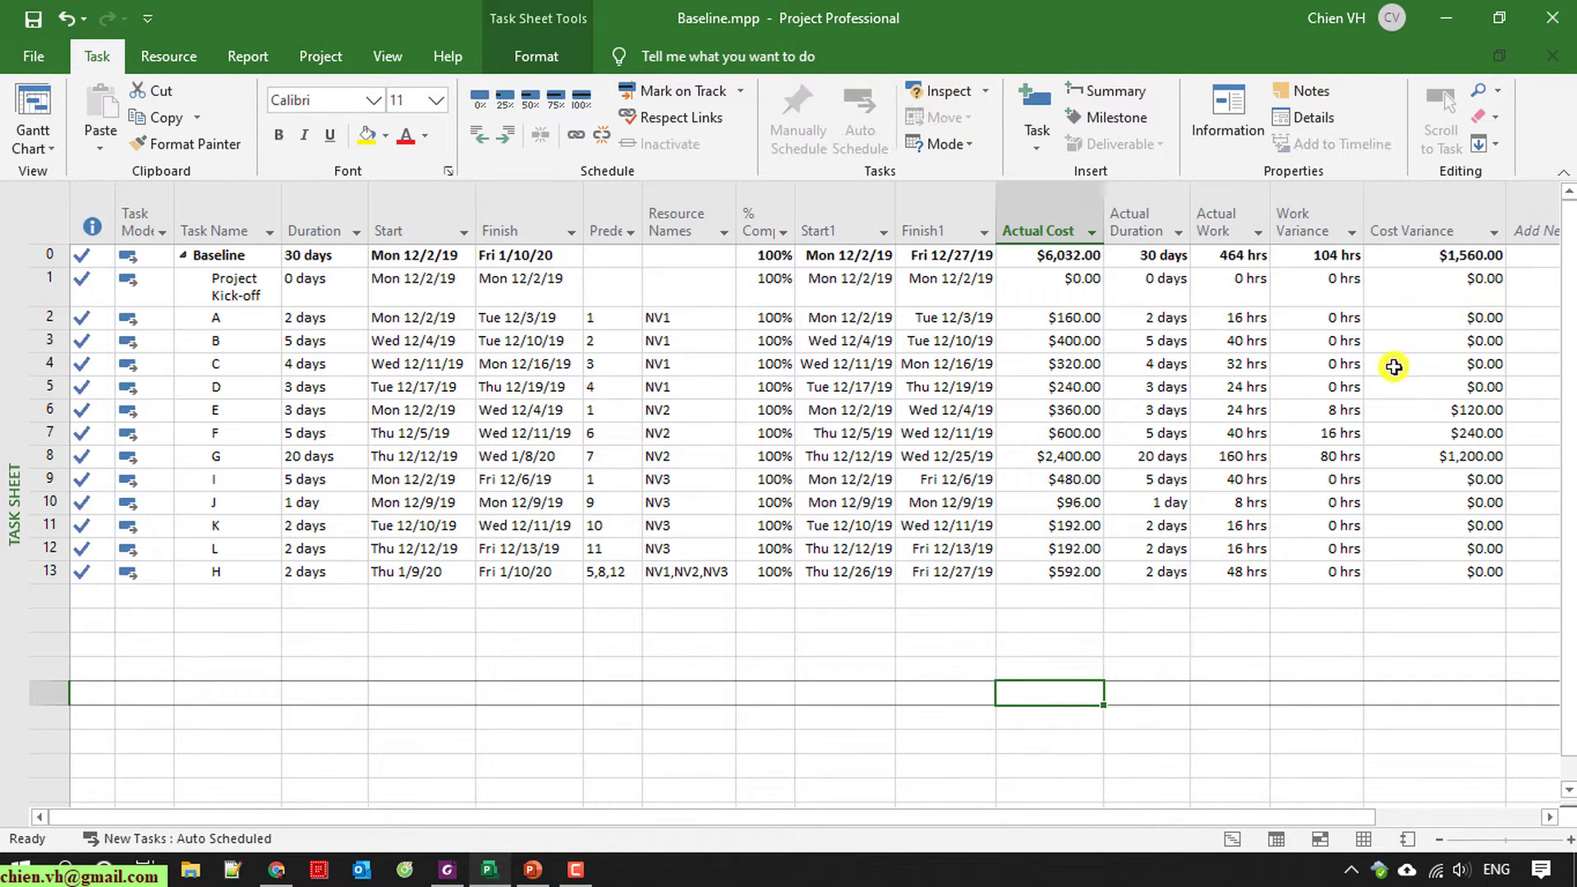
pyautogui.moveTo(1507, 219); pyautogui.dragTo(1458, 220)
pyautogui.click(1383, 457)
# Step: Add a Work column after Cost Variance, choosing it from the available fields
pyautogui.click(1532, 228)
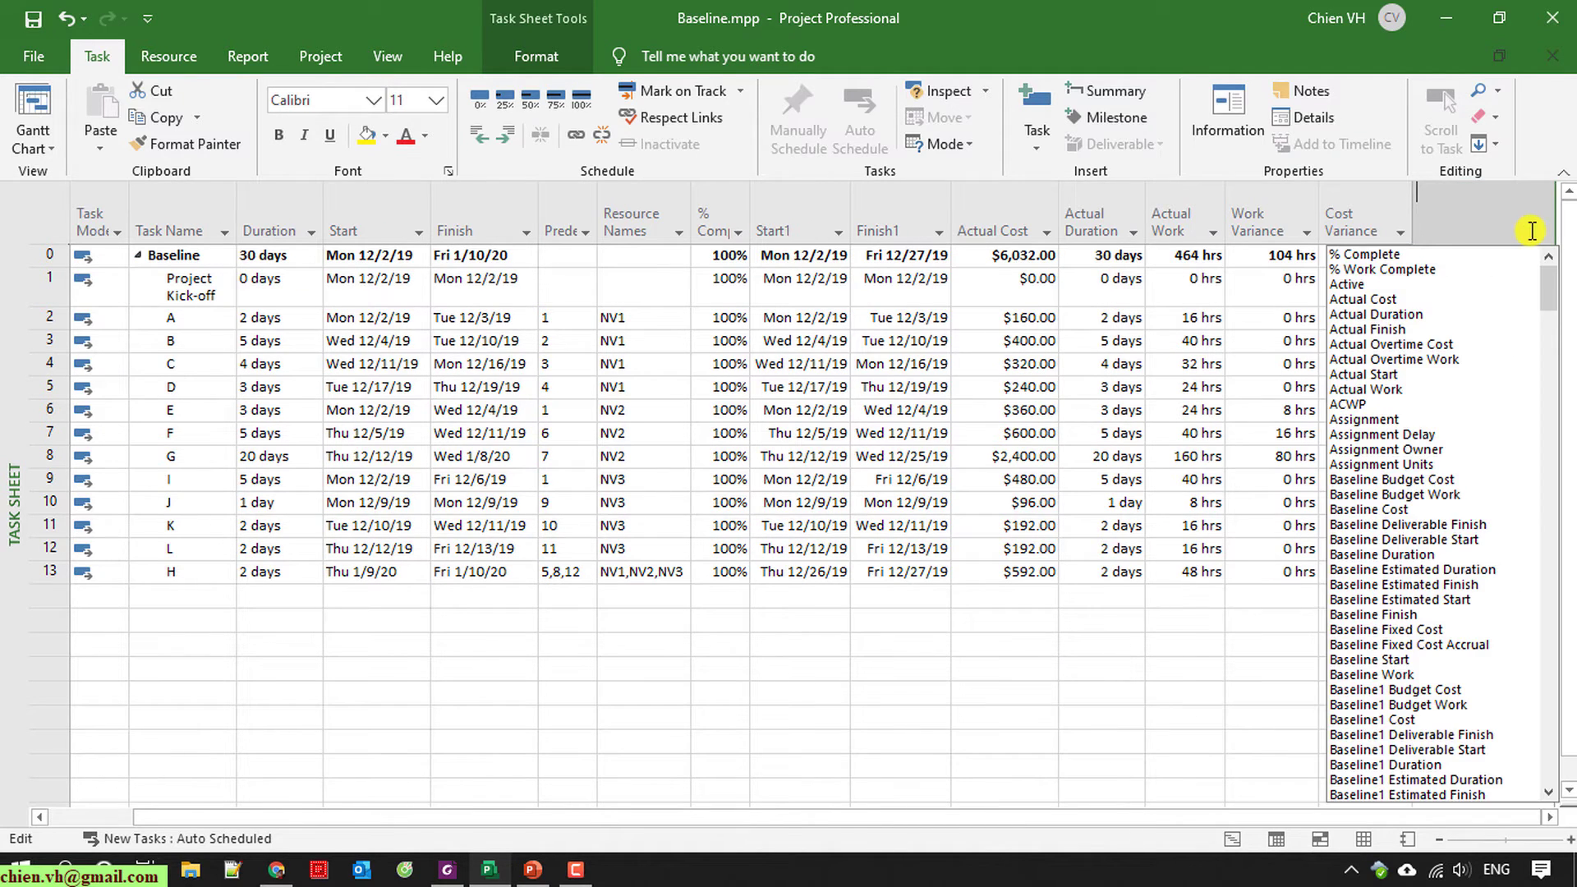
pyautogui.write('Warning')
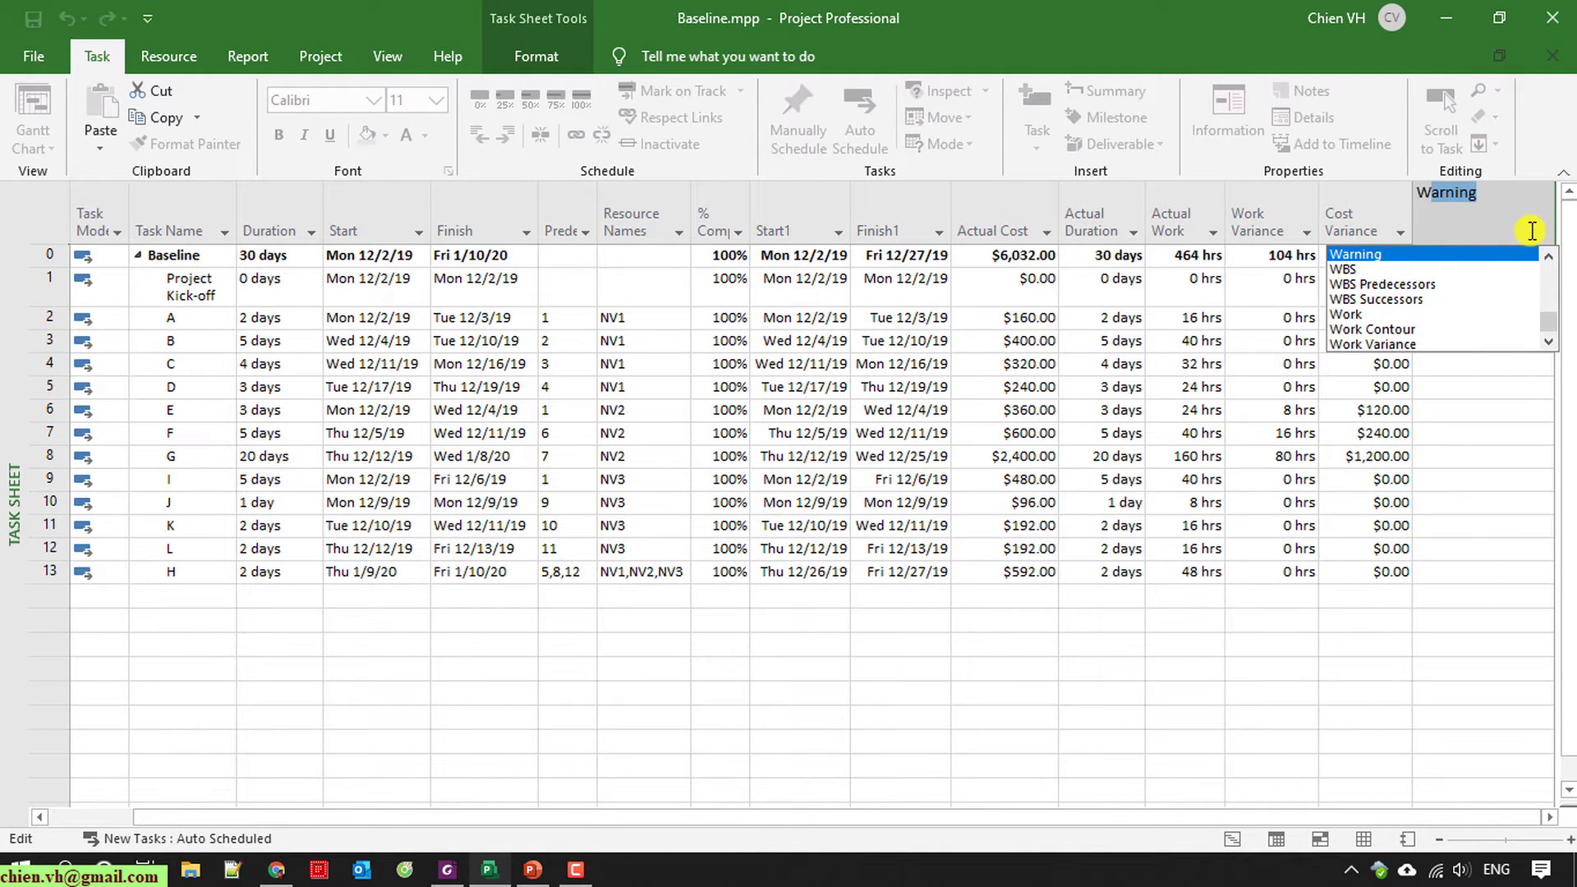
pyautogui.click(1353, 316)
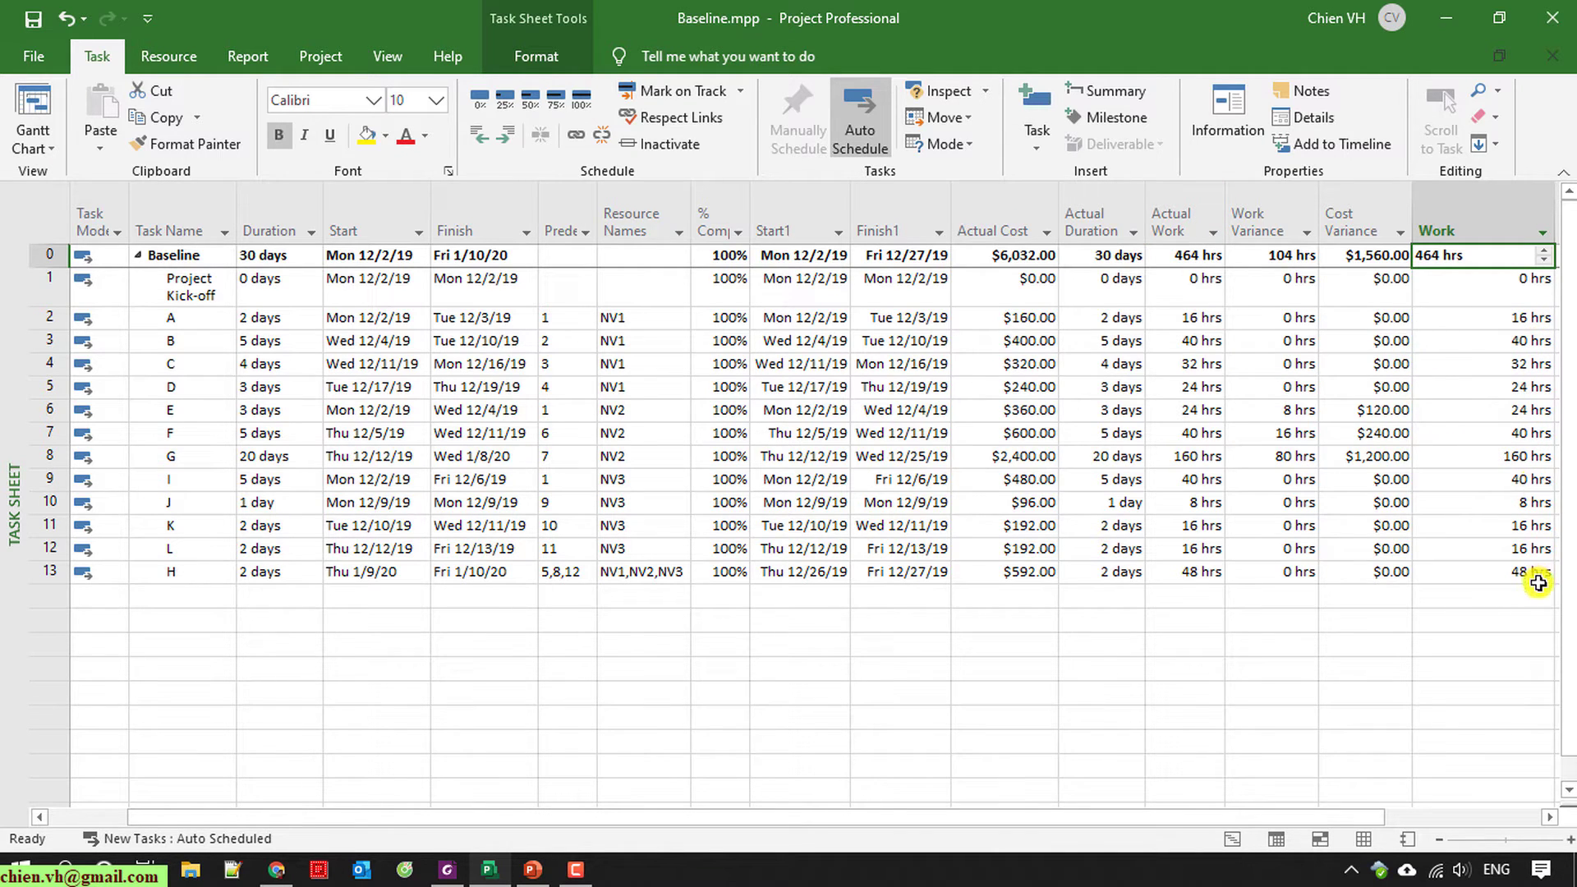
pyautogui.click(1529, 645)
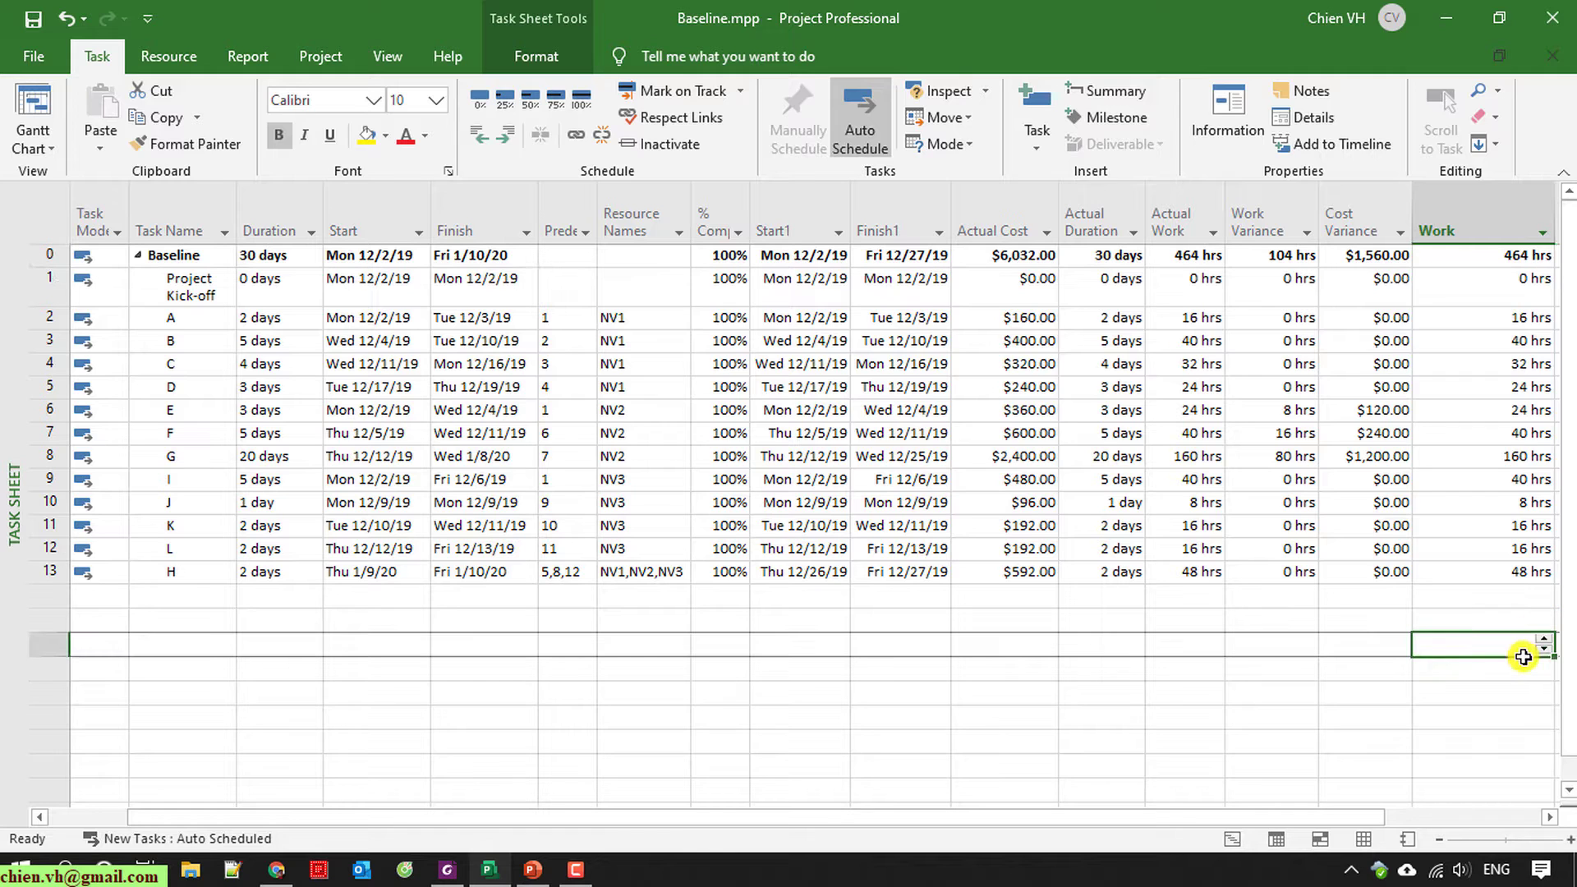
pyautogui.click(1542, 231)
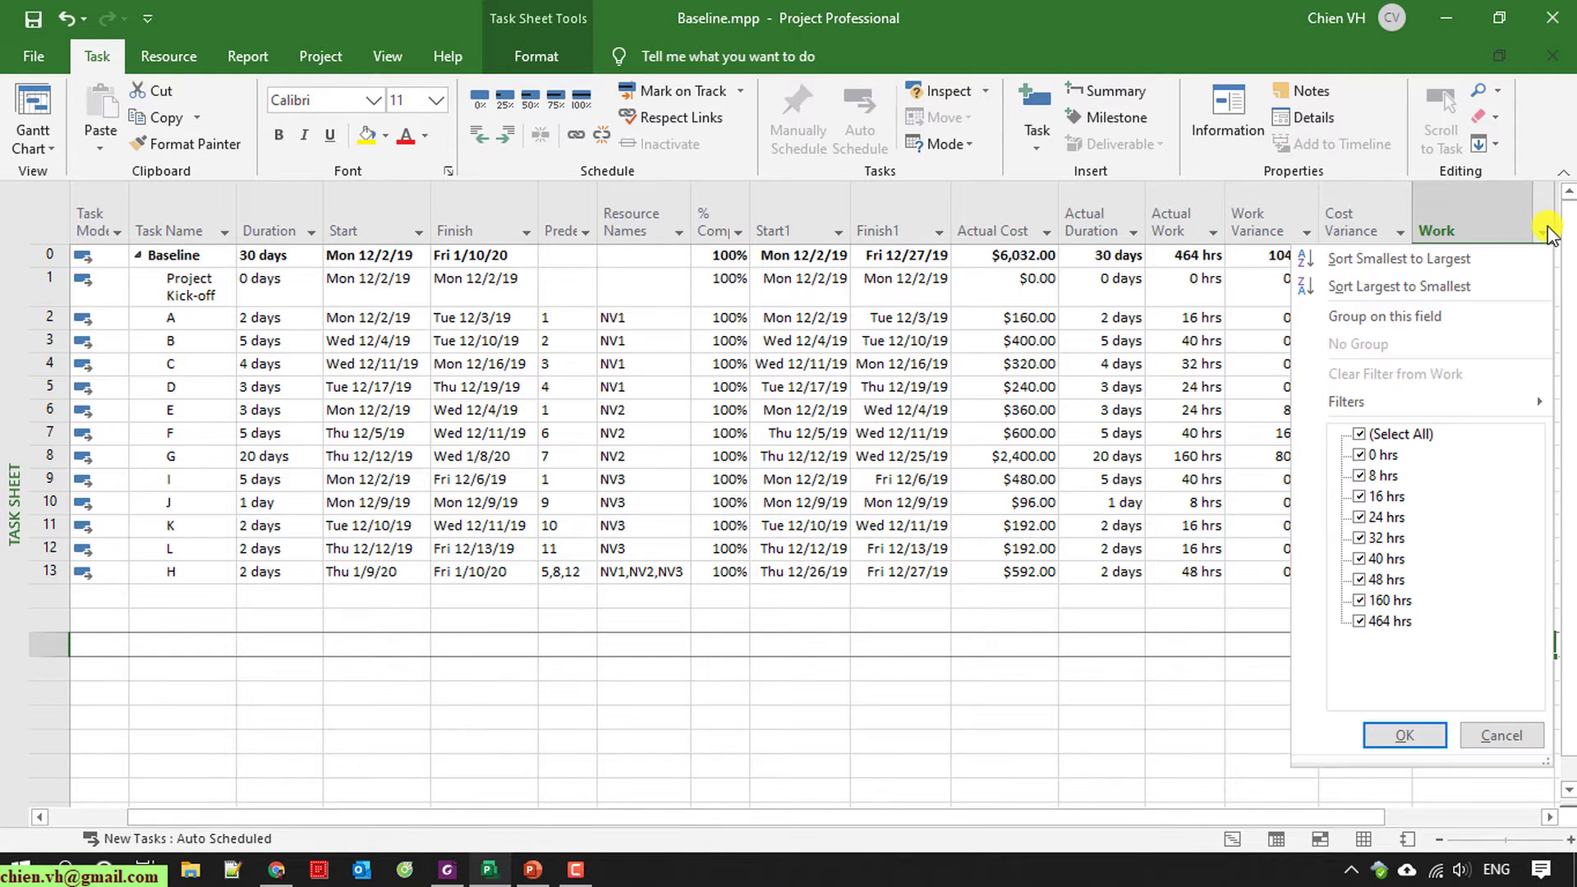
pyautogui.click(1117, 736)
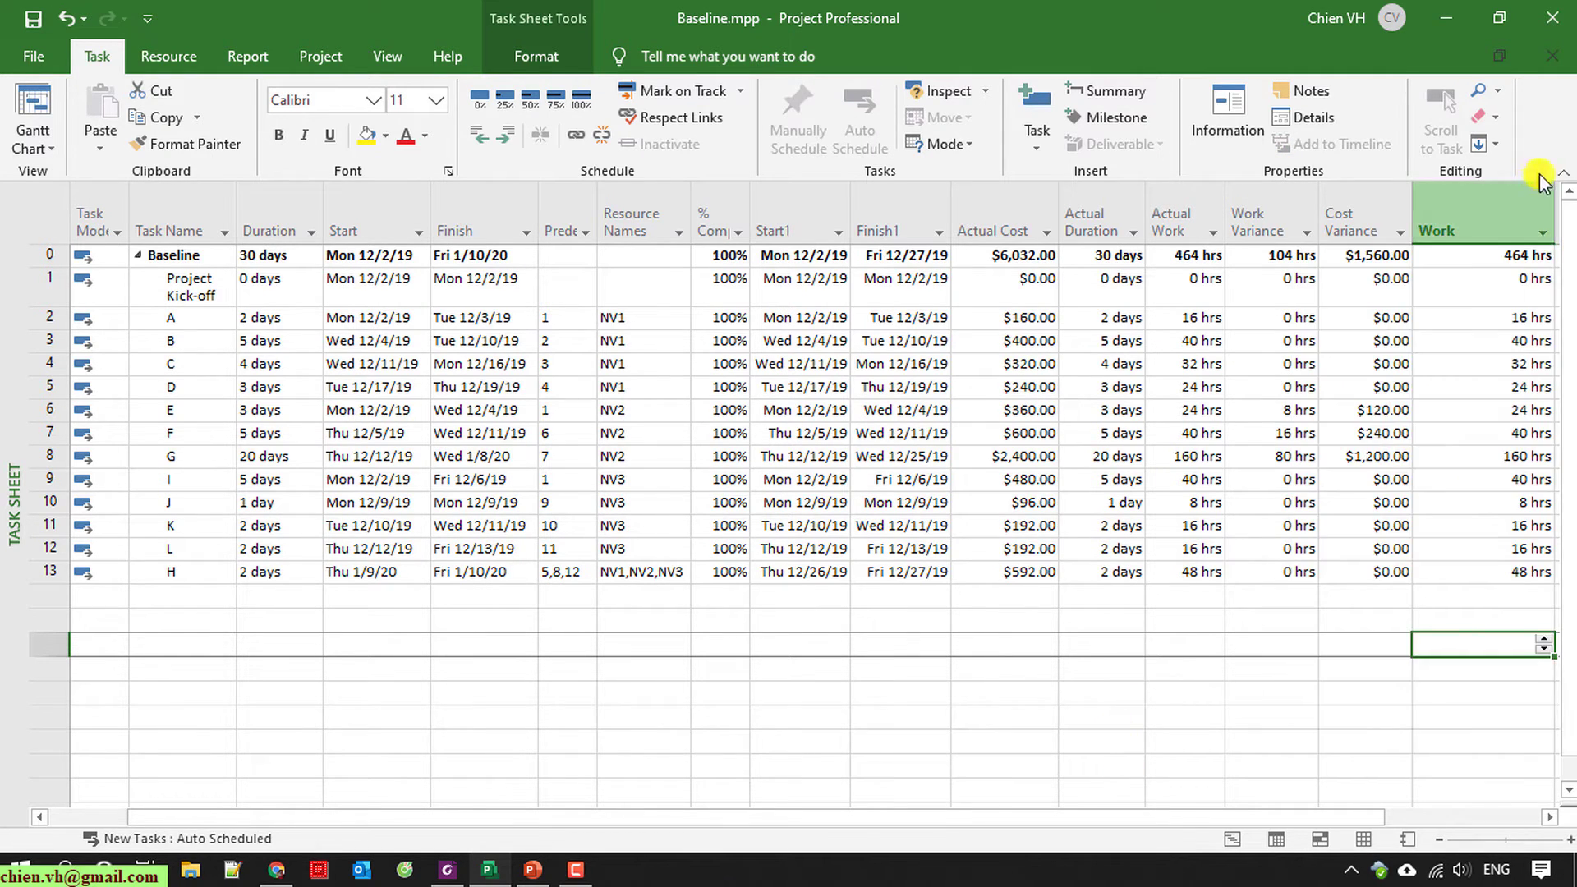
pyautogui.click(1343, 739)
# Step: Add a Baseline Work column after Work and narrow it so the heading wraps onto two lines
pyautogui.moveTo(1365, 821); pyautogui.dragTo(1545, 817)
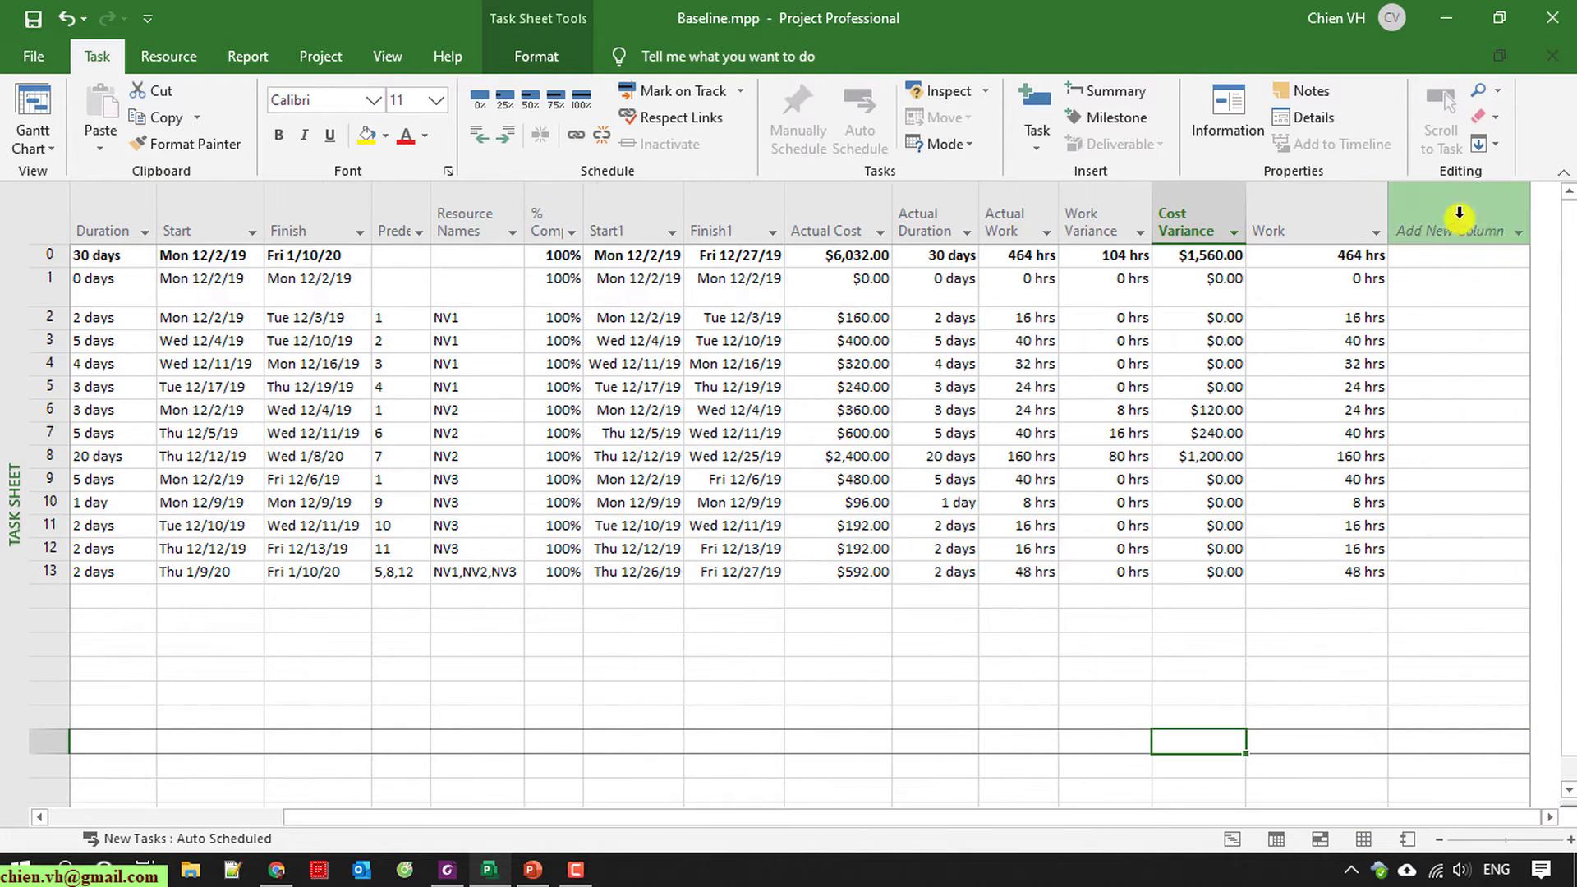
pyautogui.click(1521, 235)
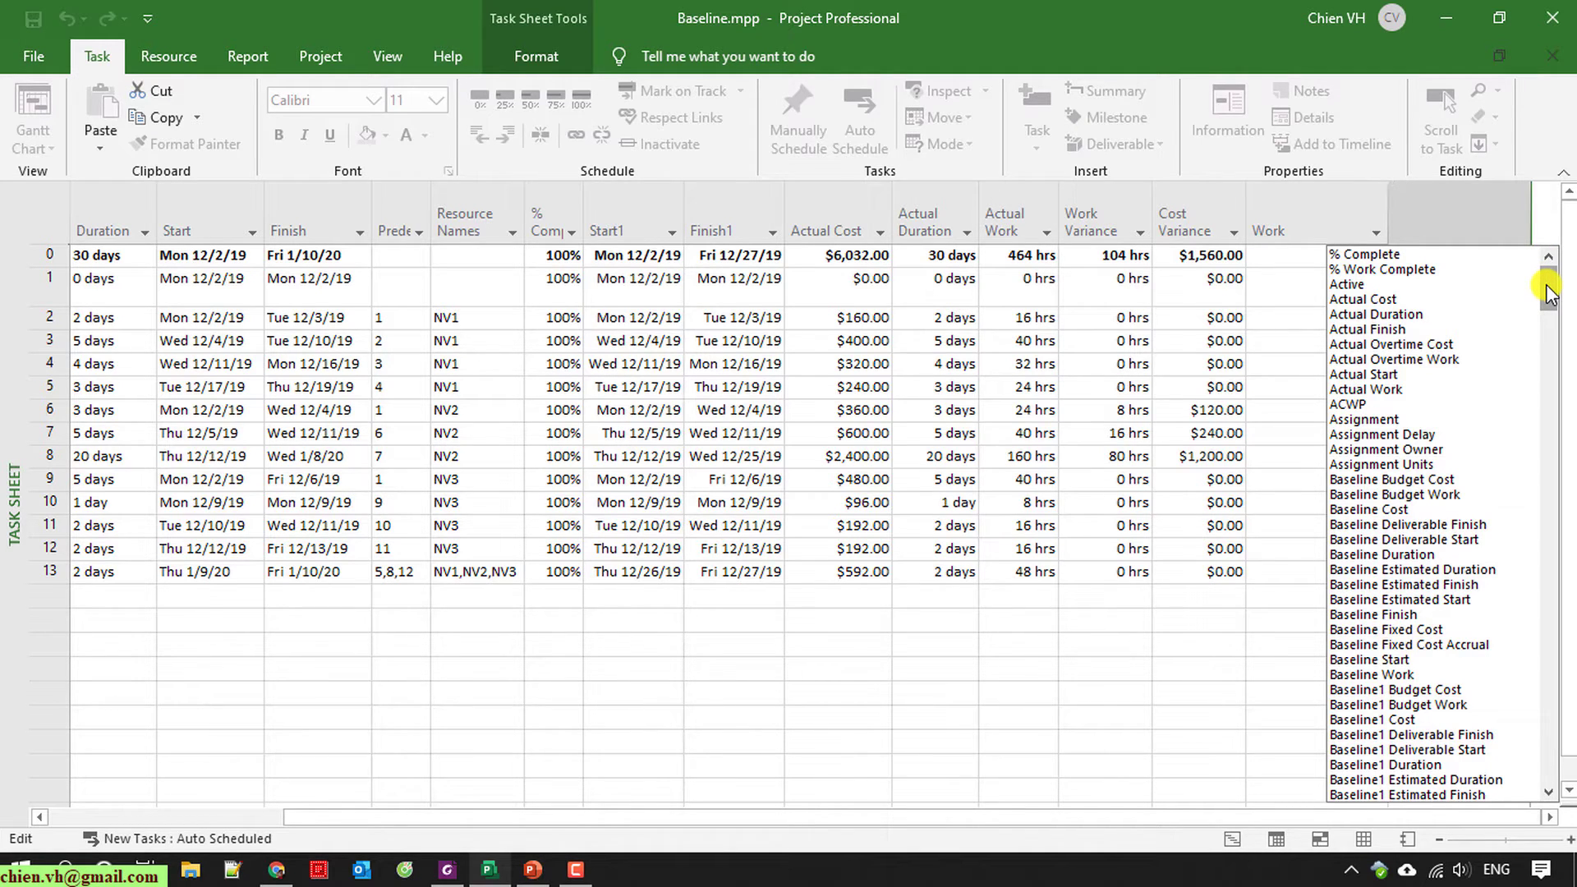
pyautogui.click(1384, 674)
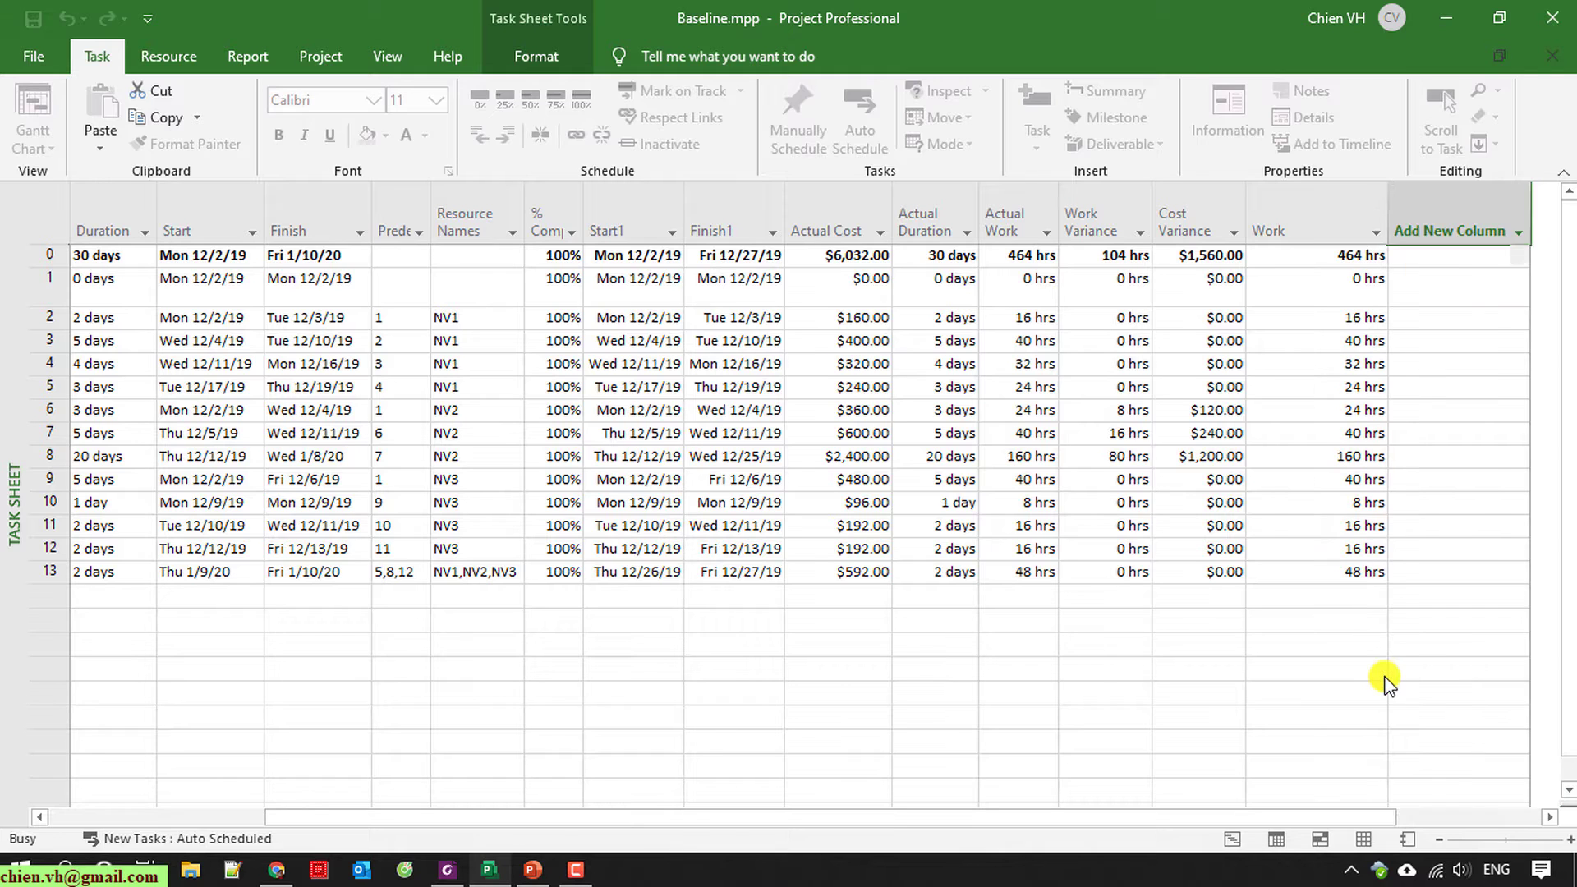
pyautogui.moveTo(1179, 817); pyautogui.dragTo(1407, 819)
pyautogui.moveTo(1335, 203); pyautogui.dragTo(1297, 202)
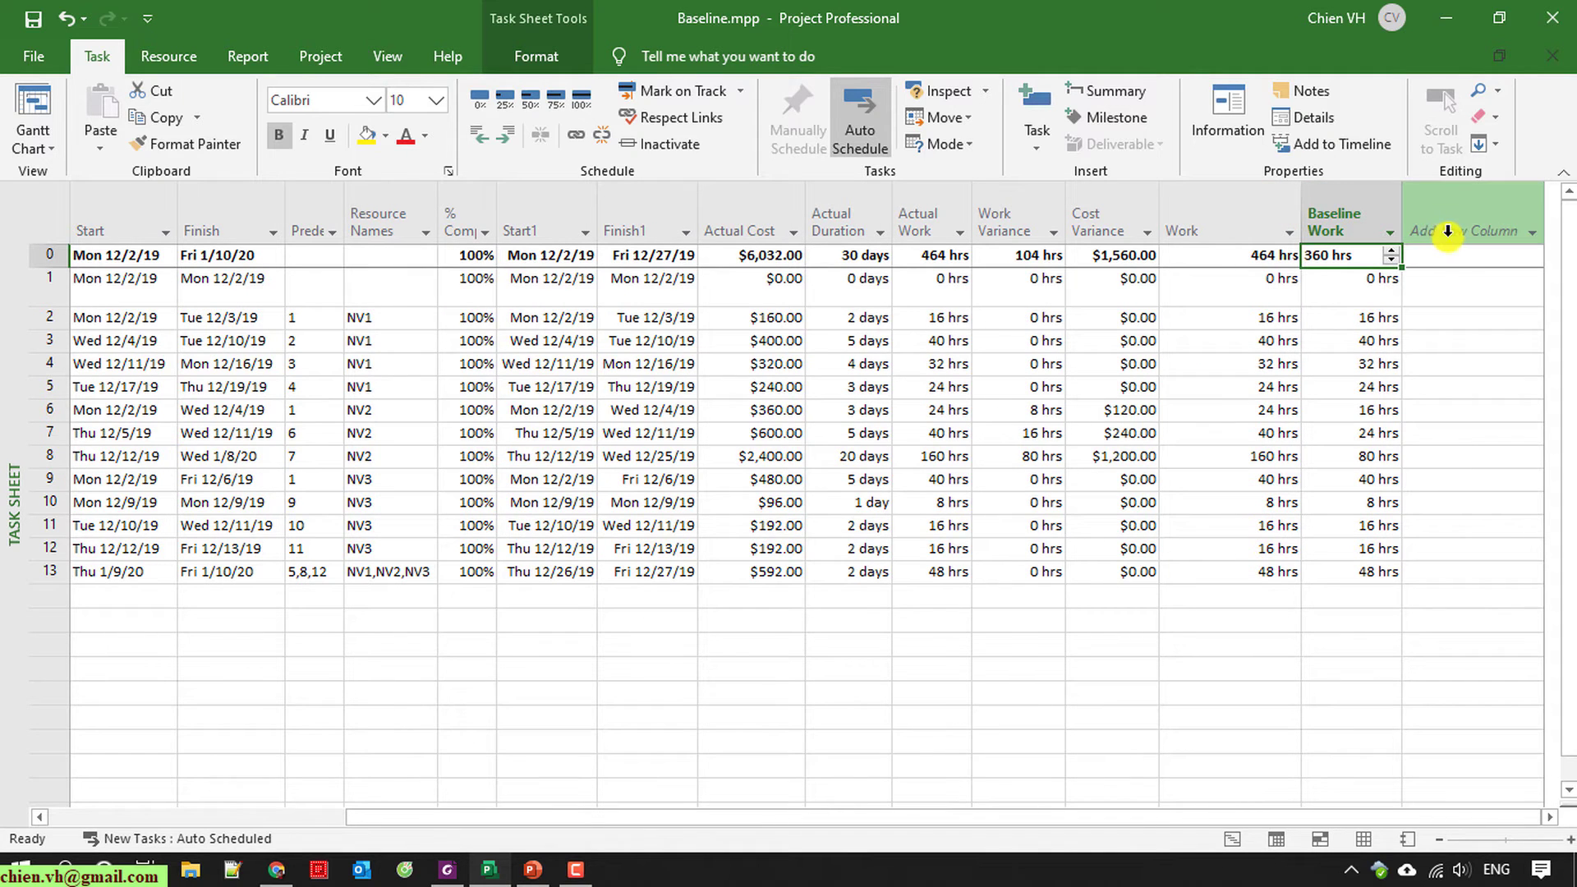
# Step: Hide the Work column between Cost Variance and Baseline Work
pyautogui.click(1229, 212)
pyautogui.rightClick(1230, 210)
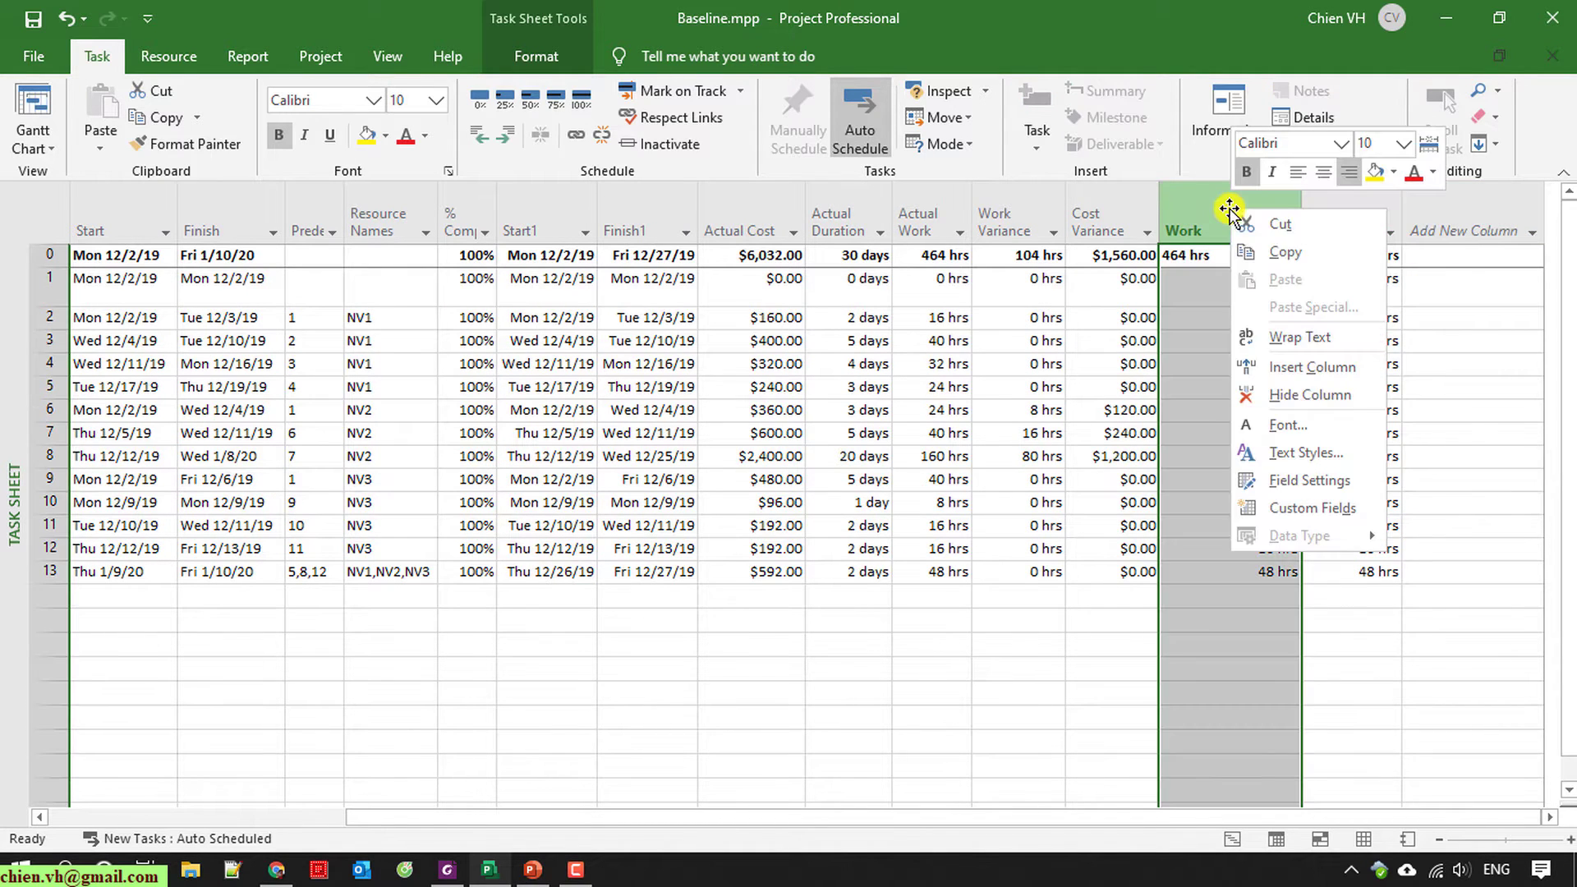
pyautogui.click(1308, 394)
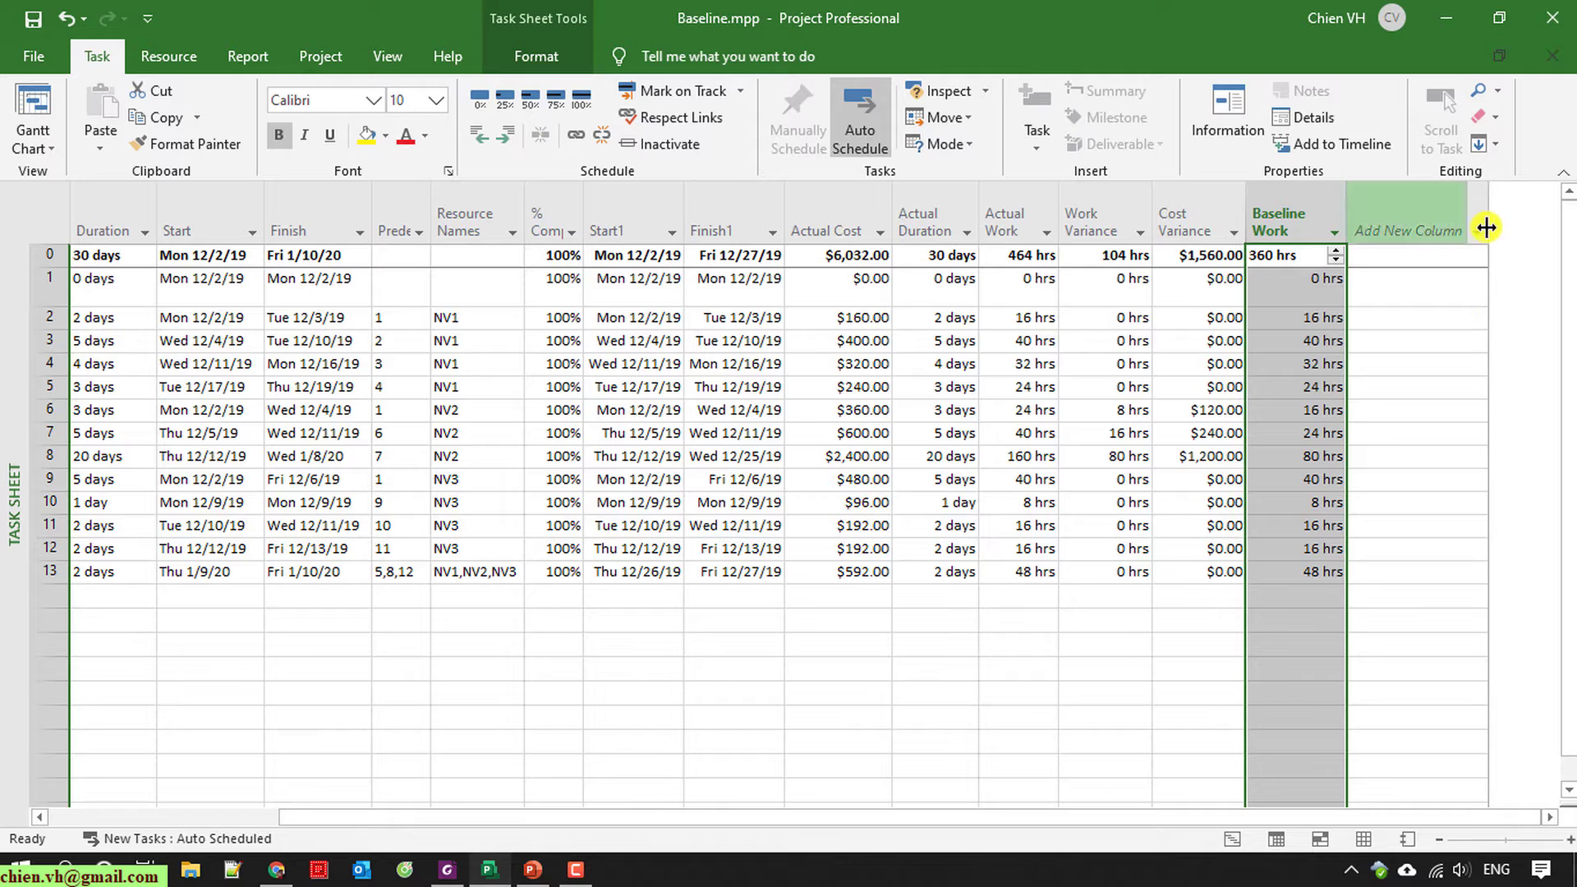
# Step: Add a Baseline1 Cost column after Baseline Work and narrow it so the heading wraps
pyautogui.click(1476, 238)
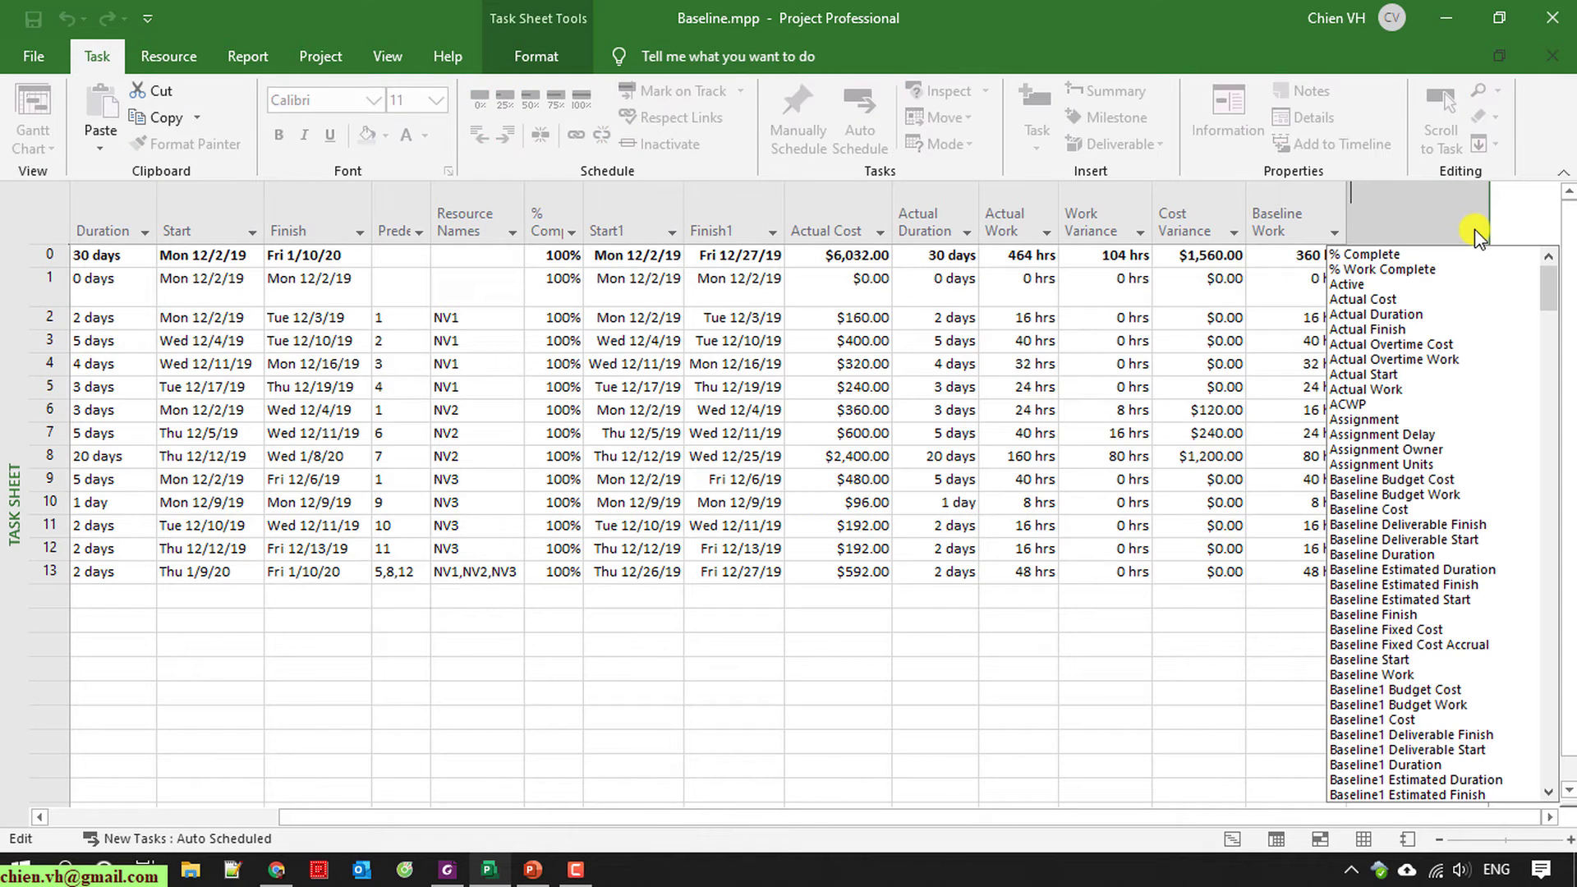
pyautogui.click(1402, 720)
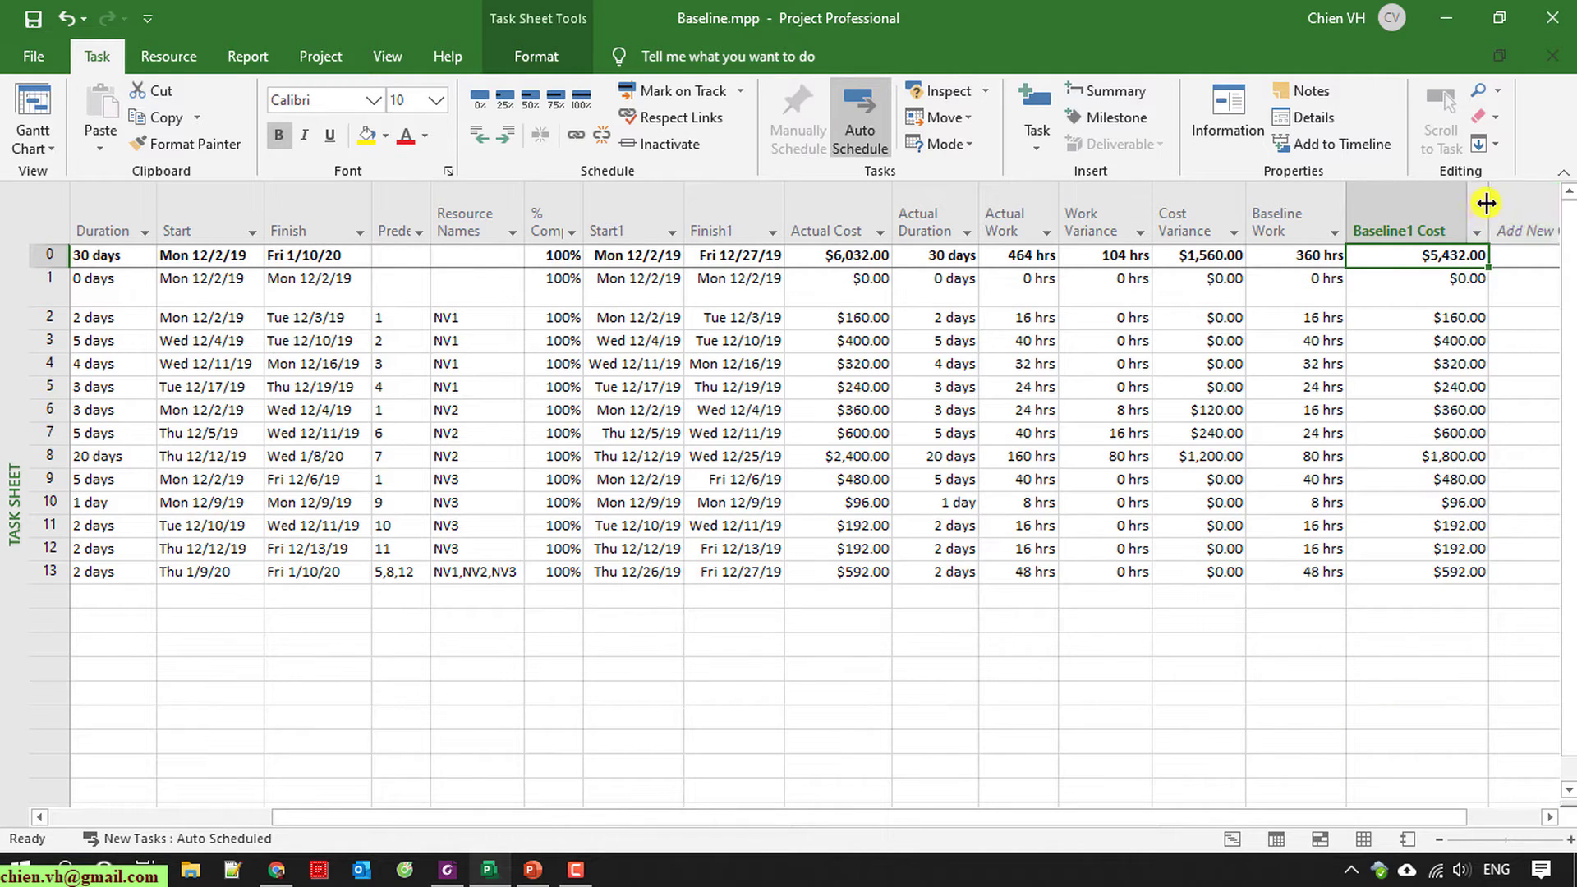
pyautogui.moveTo(1487, 204); pyautogui.dragTo(1437, 209)
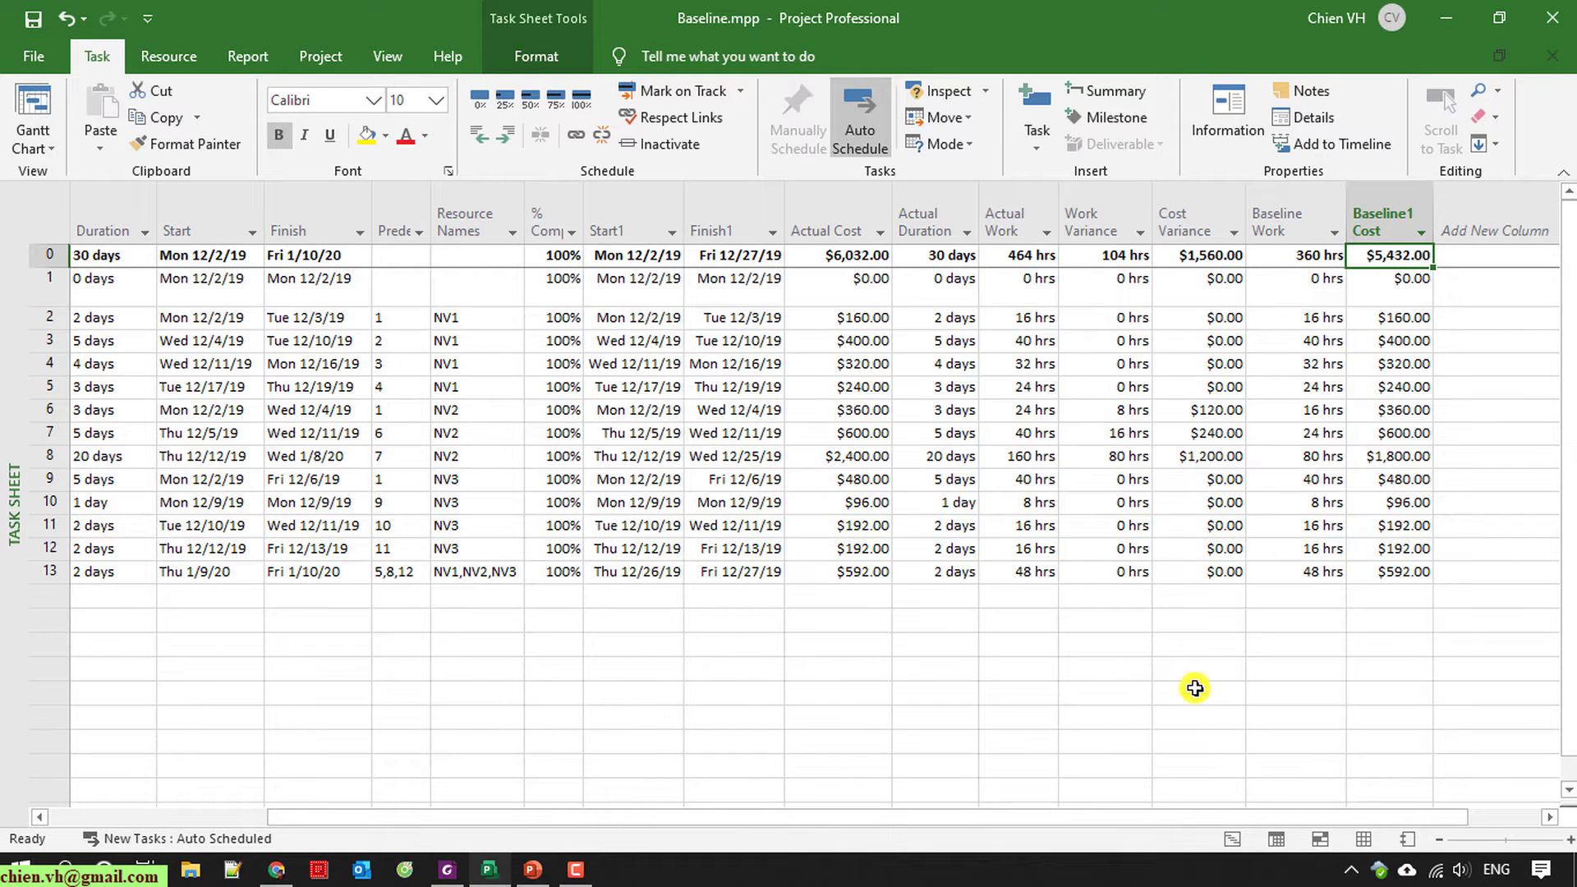
# Step: Add a Baseline1 Duration column and move it directly in front of Actual Duration
pyautogui.click(1527, 225)
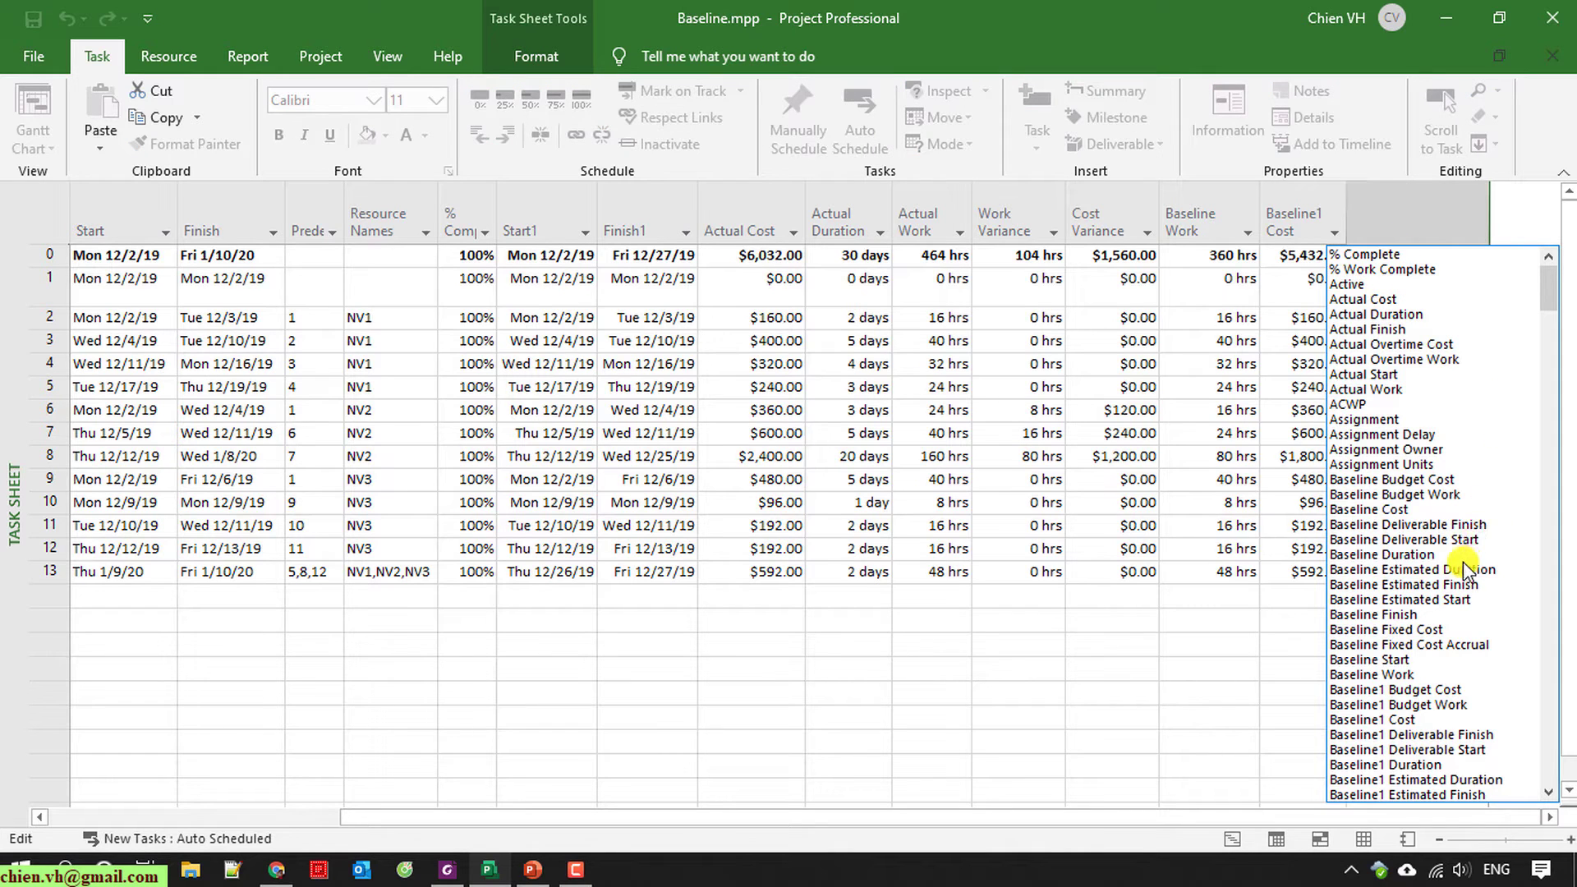
pyautogui.scroll(-1, 1405, 720)
pyautogui.click(1413, 720)
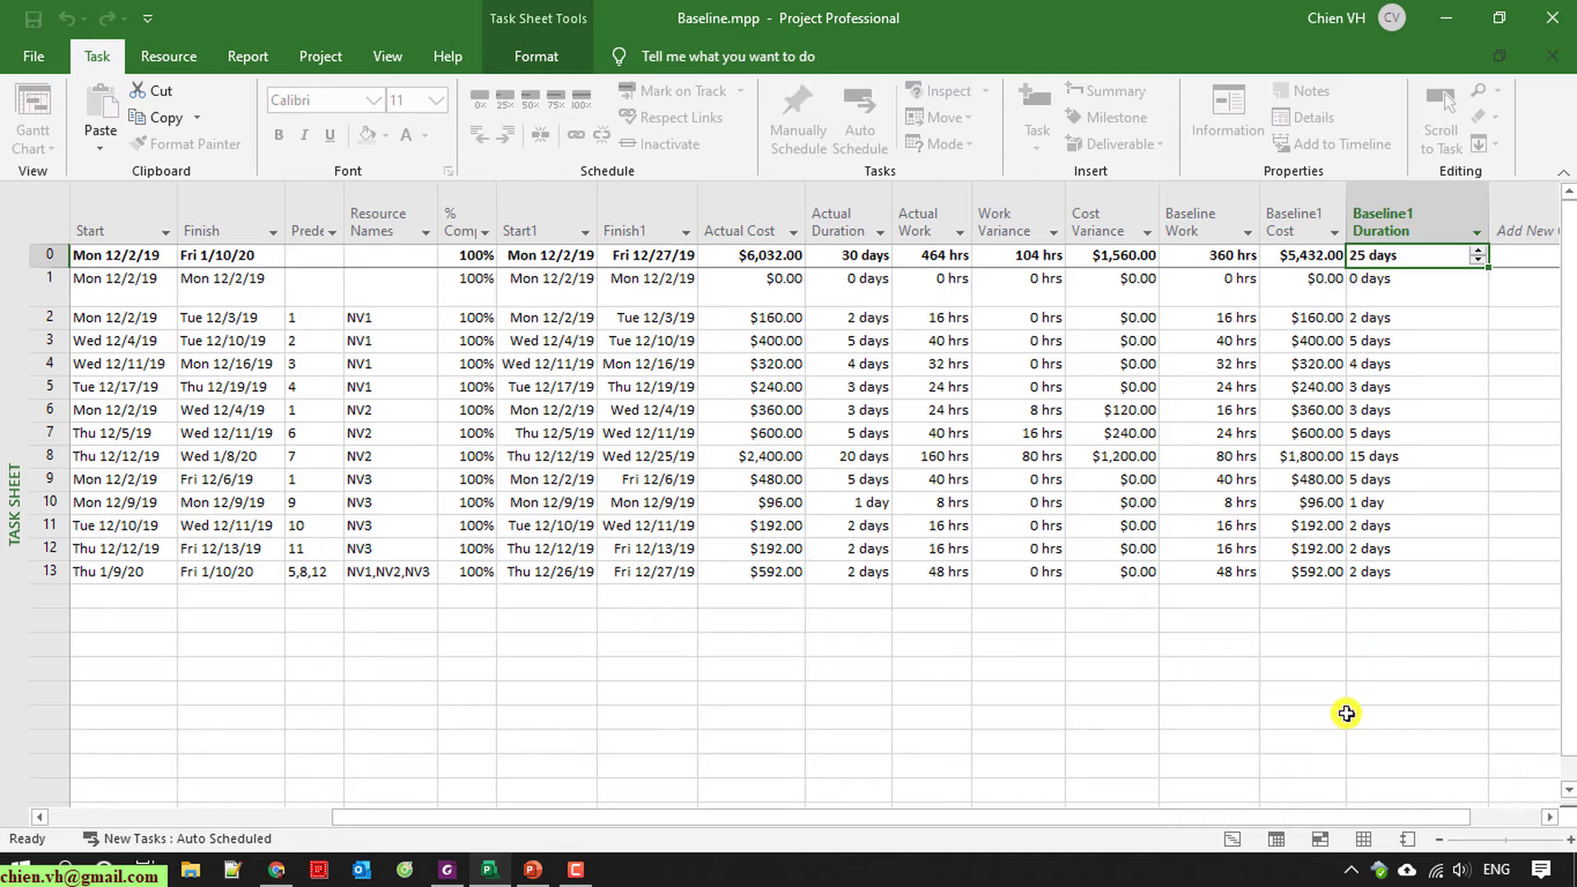
pyautogui.click(1344, 716)
pyautogui.click(1154, 740)
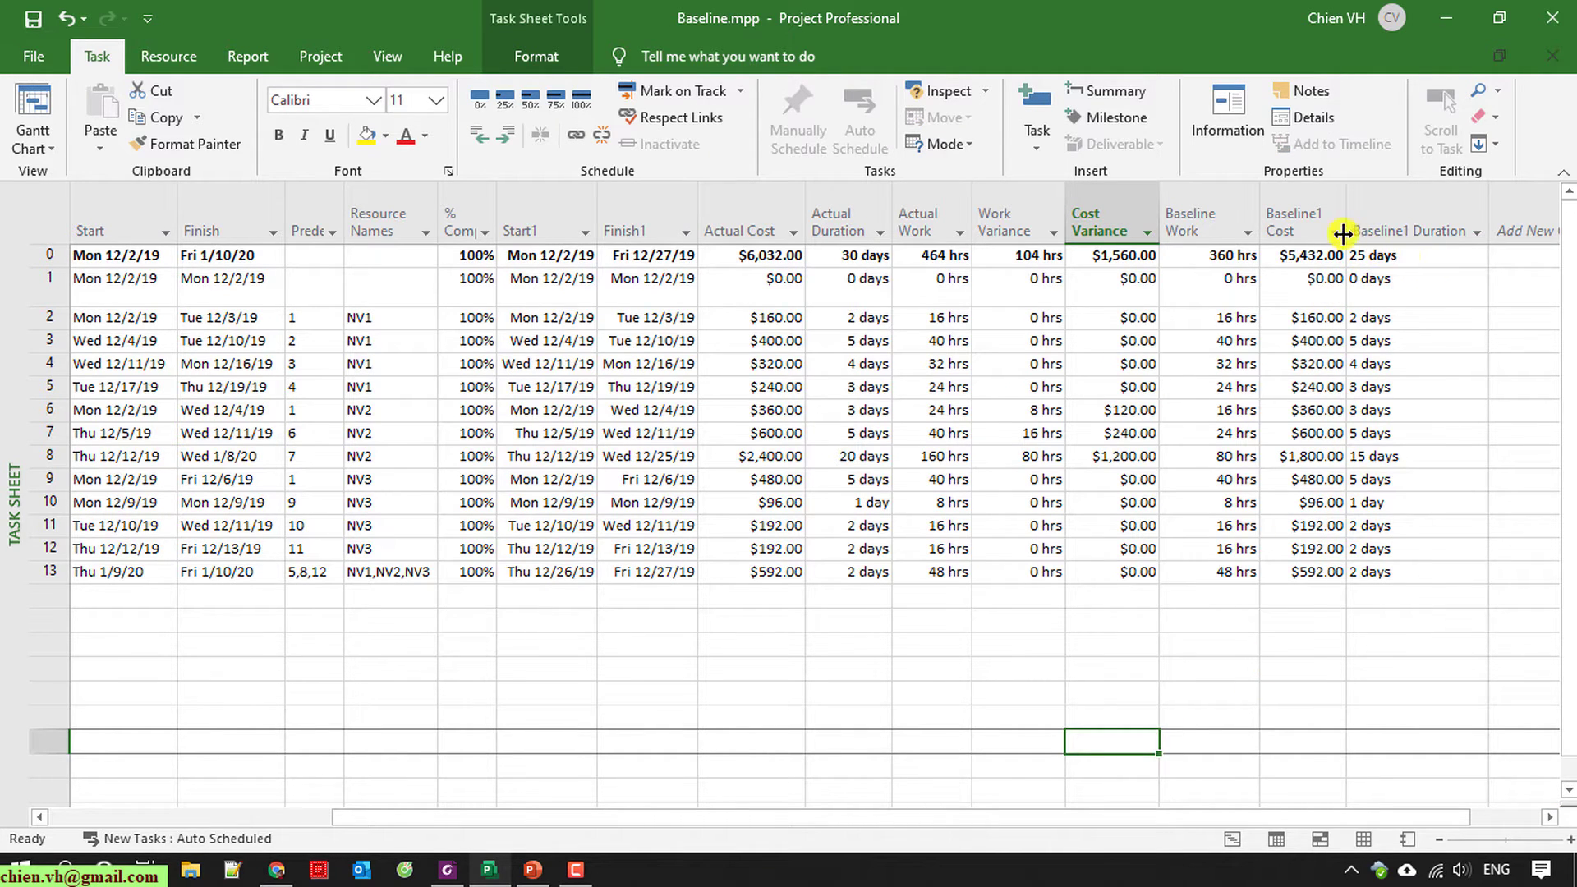
pyautogui.click(1399, 227)
pyautogui.moveTo(1399, 225); pyautogui.dragTo(796, 232)
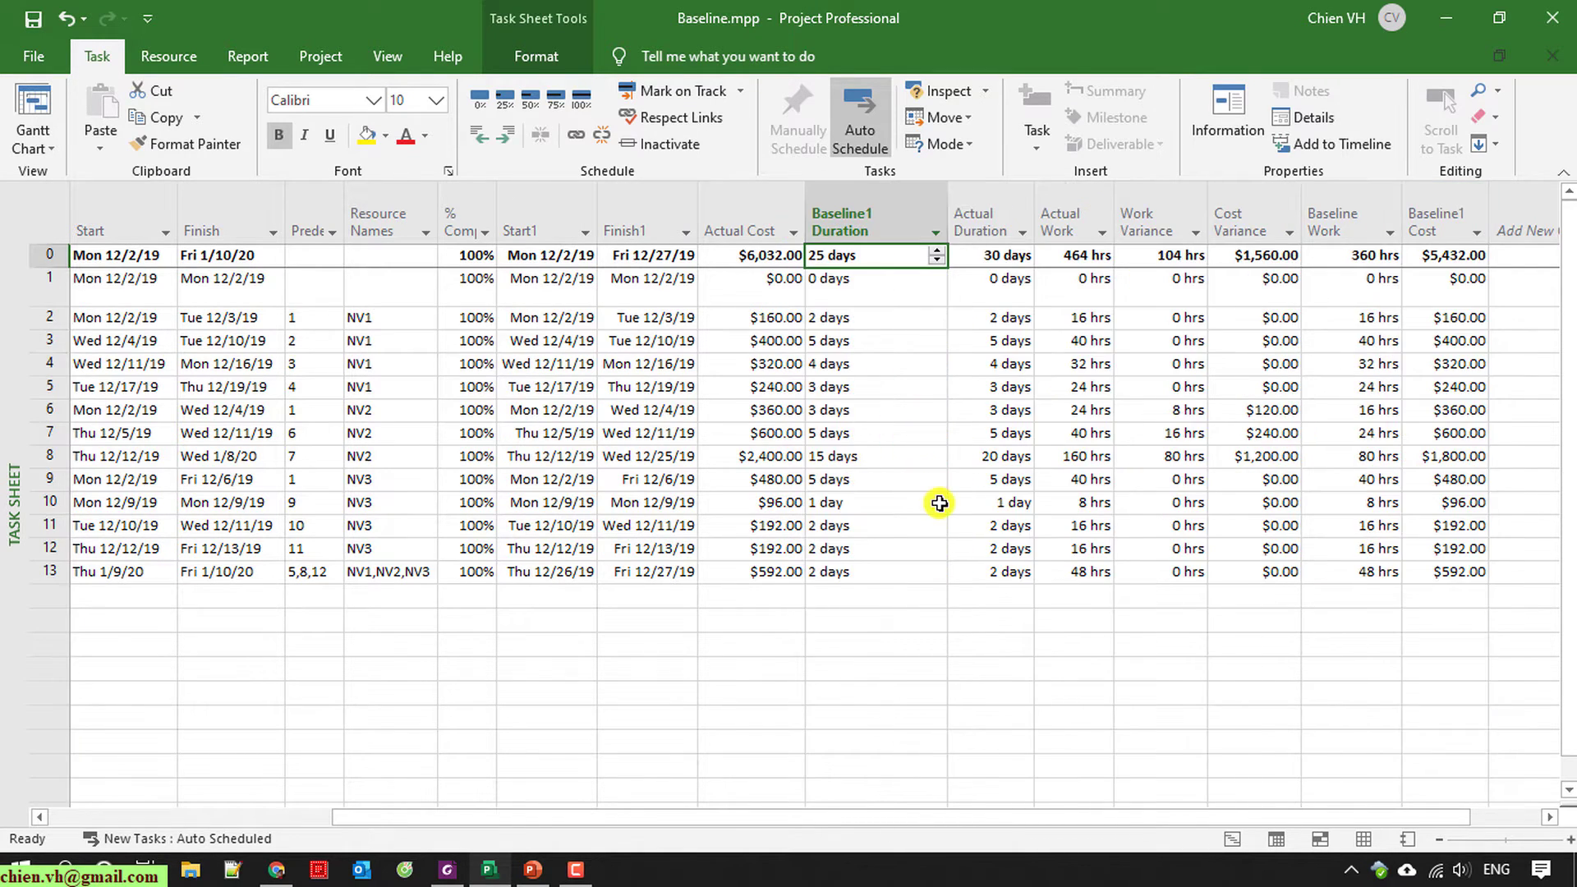
# Step: Reorder the columns so Actual Cost, Baseline1 Cost and Cost Variance stand together at the end and Baseline Work follows Actual Work
pyautogui.click(739, 226)
pyautogui.moveTo(864, 234); pyautogui.dragTo(1365, 224)
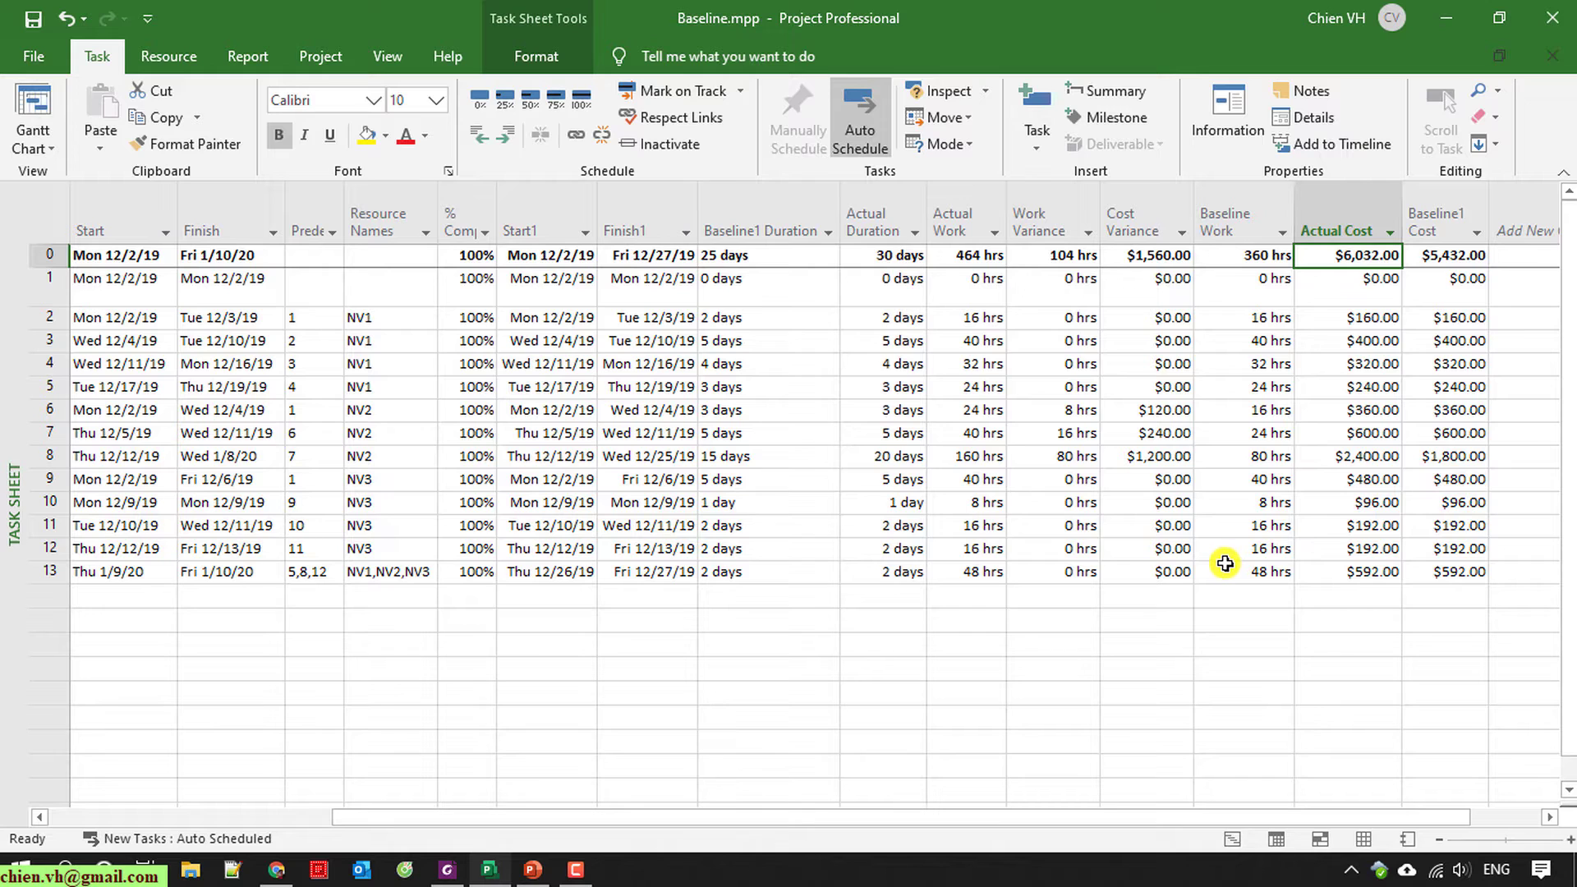
pyautogui.click(1135, 223)
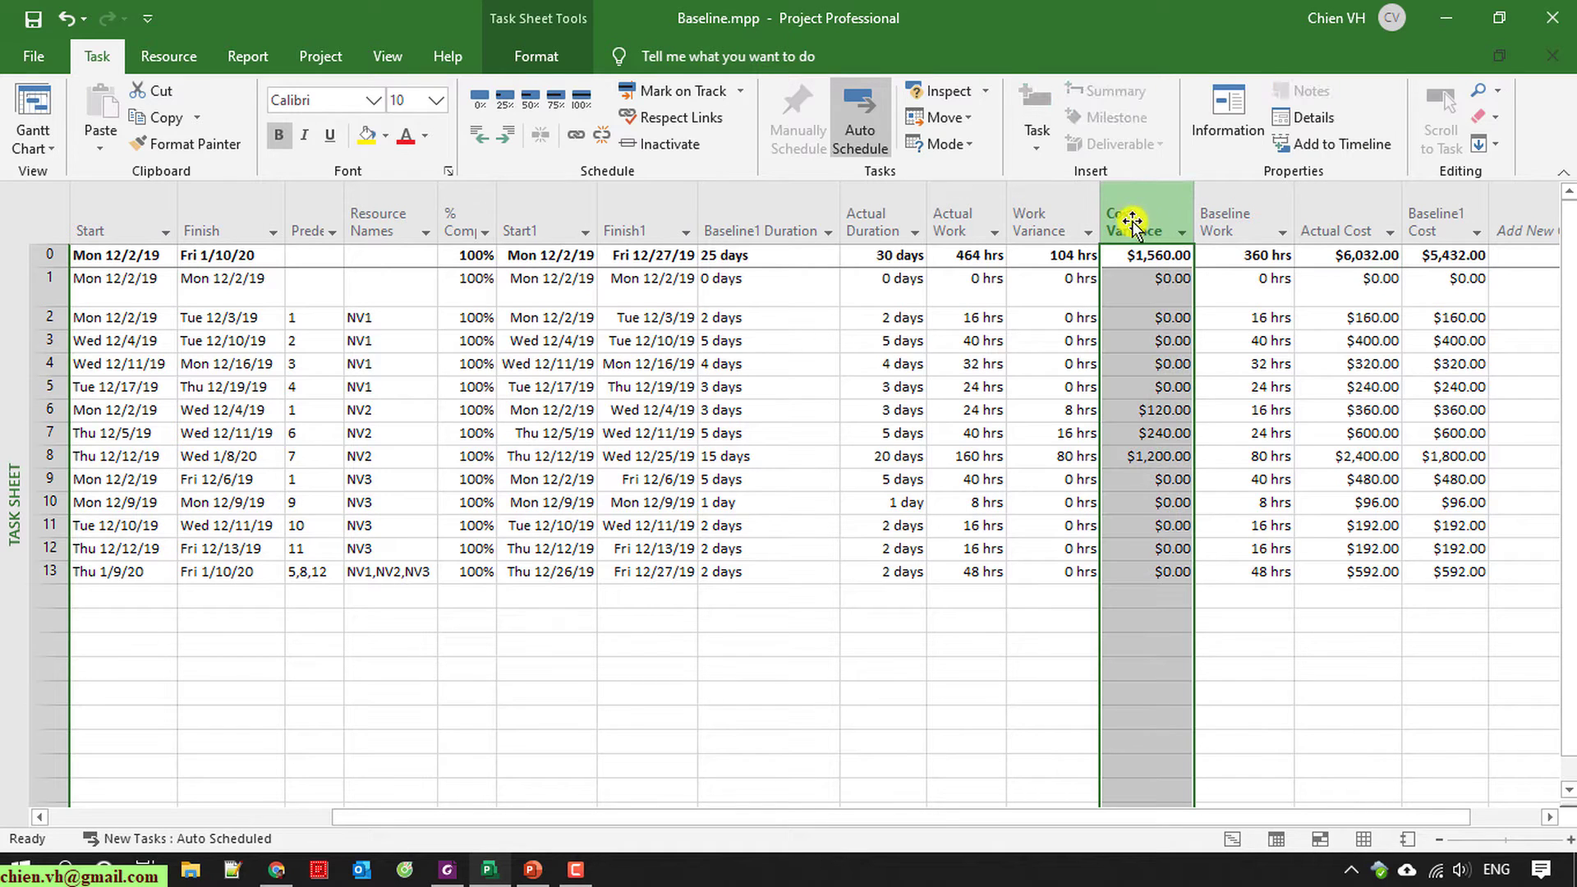
pyautogui.moveTo(1131, 222); pyautogui.dragTo(1483, 238)
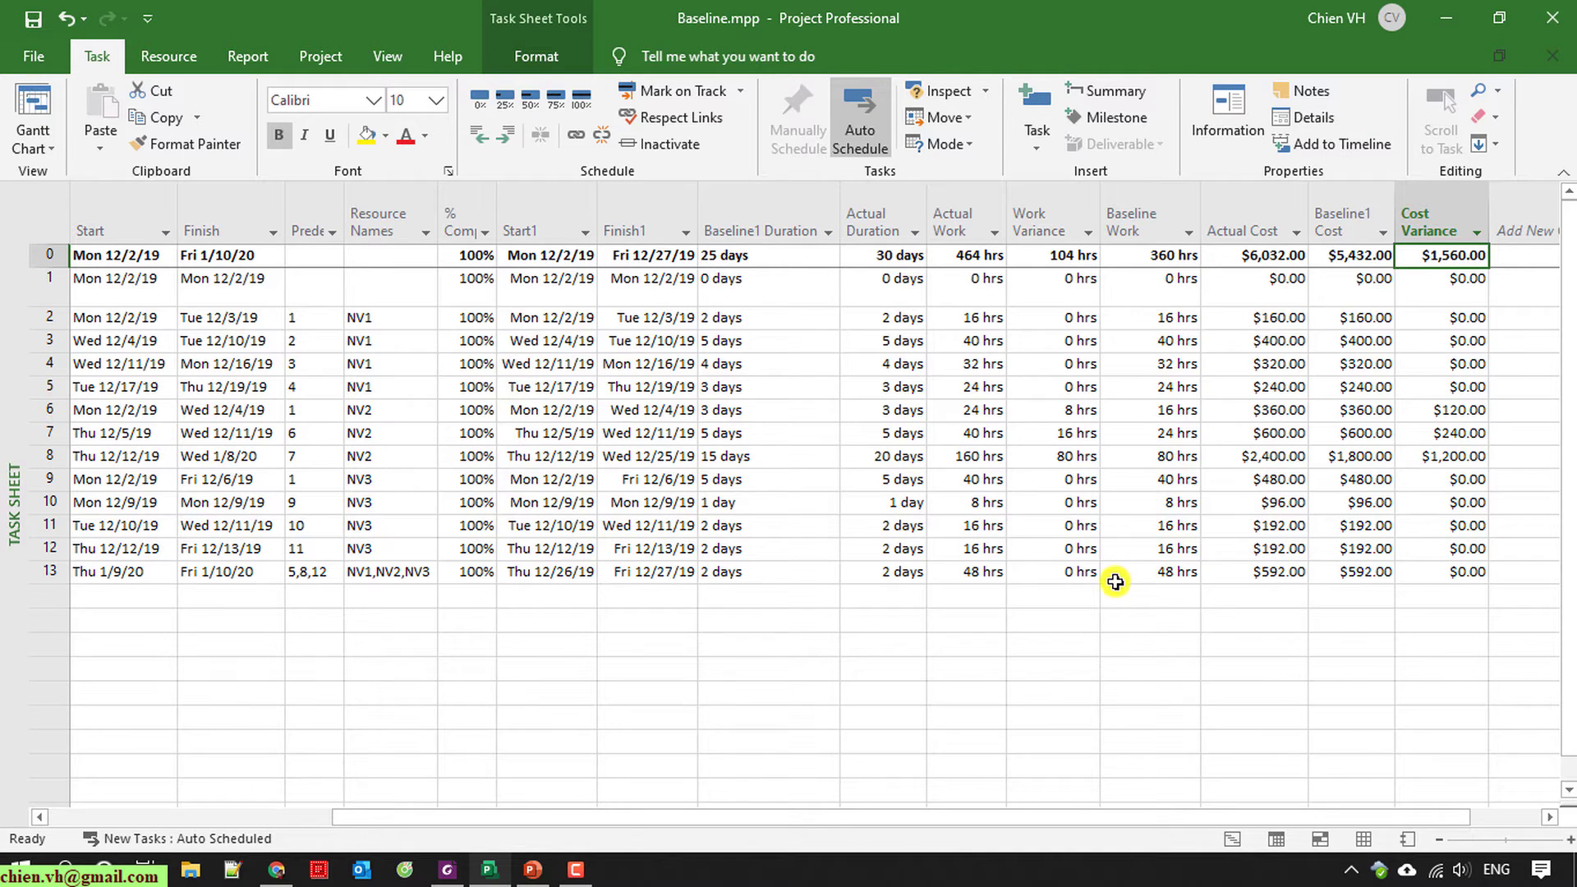
pyautogui.click(1122, 224)
pyautogui.moveTo(1120, 225); pyautogui.dragTo(1006, 229)
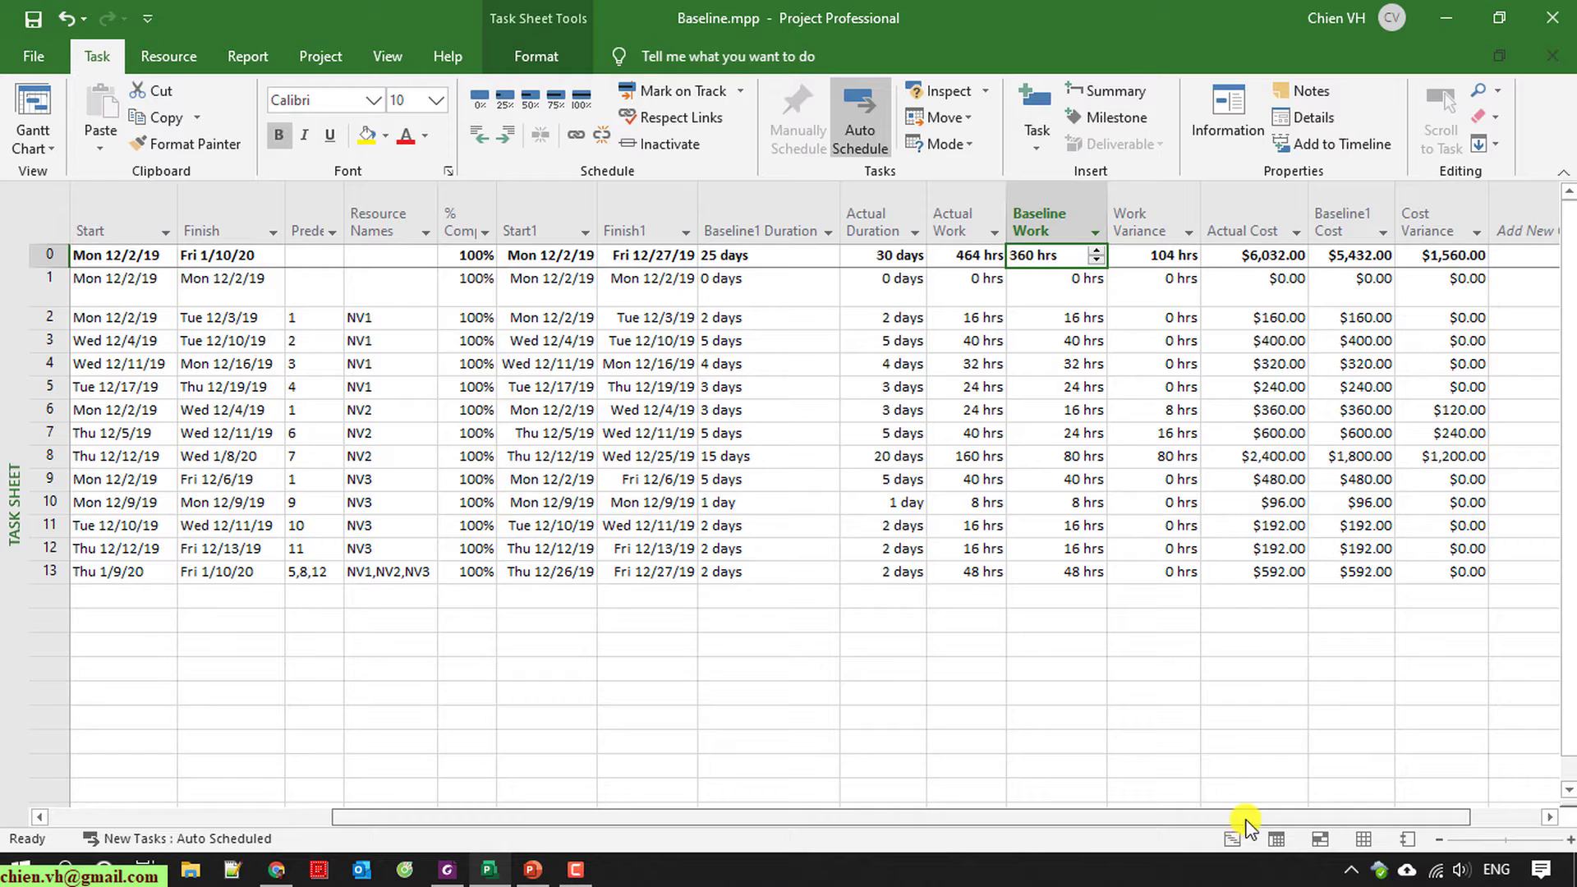
# Step: Move Baseline1 Duration directly after Actual Duration and narrow it so its heading wraps onto two lines
pyautogui.click(780, 194)
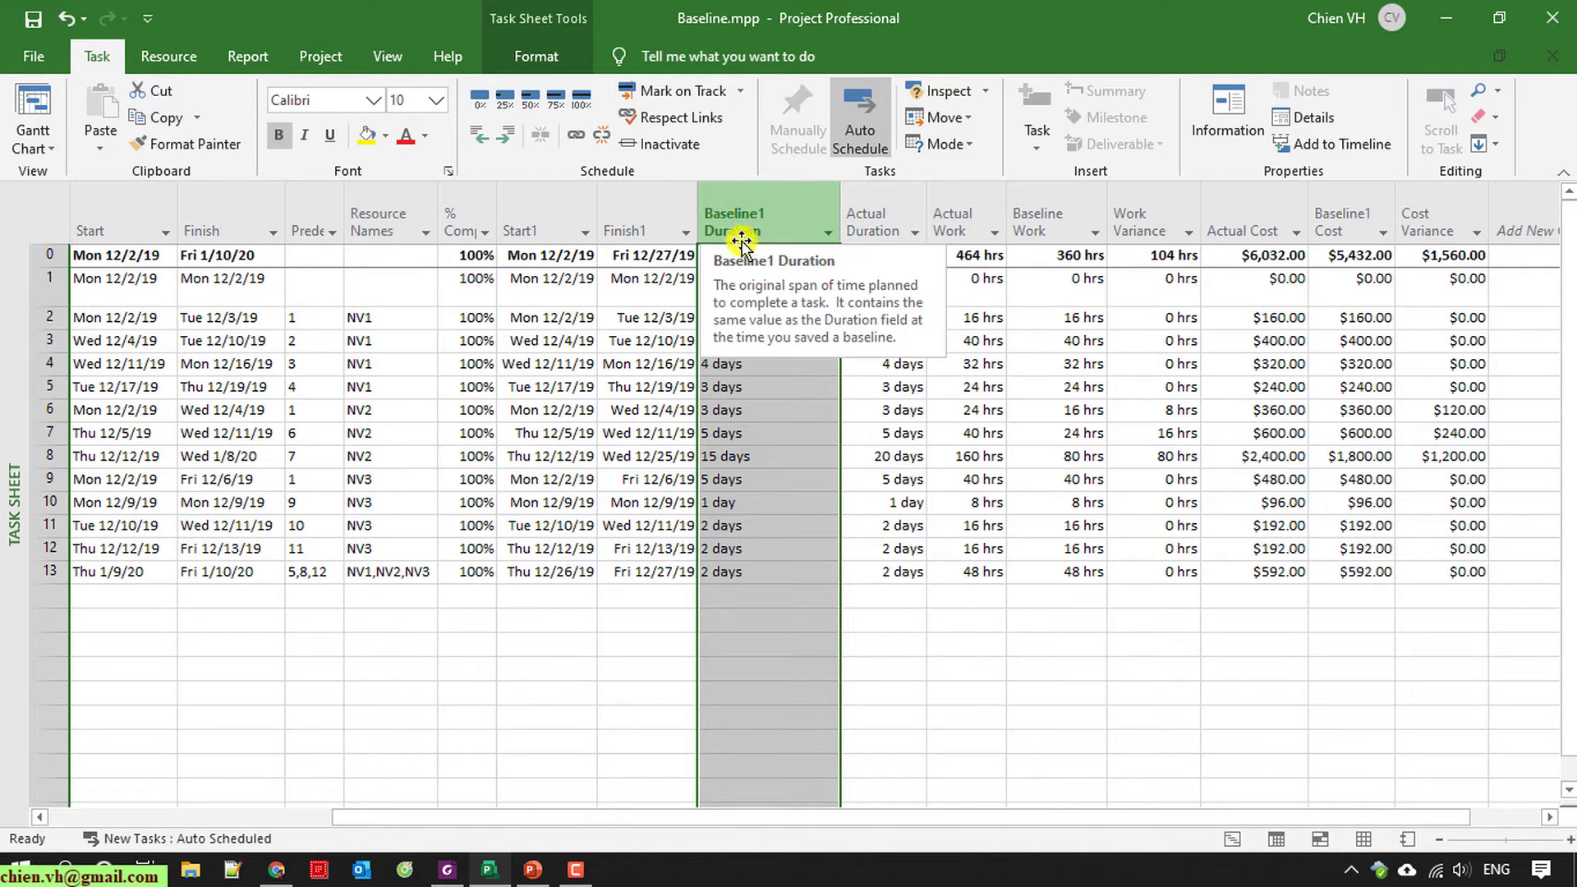
pyautogui.moveTo(746, 223); pyautogui.dragTo(922, 238)
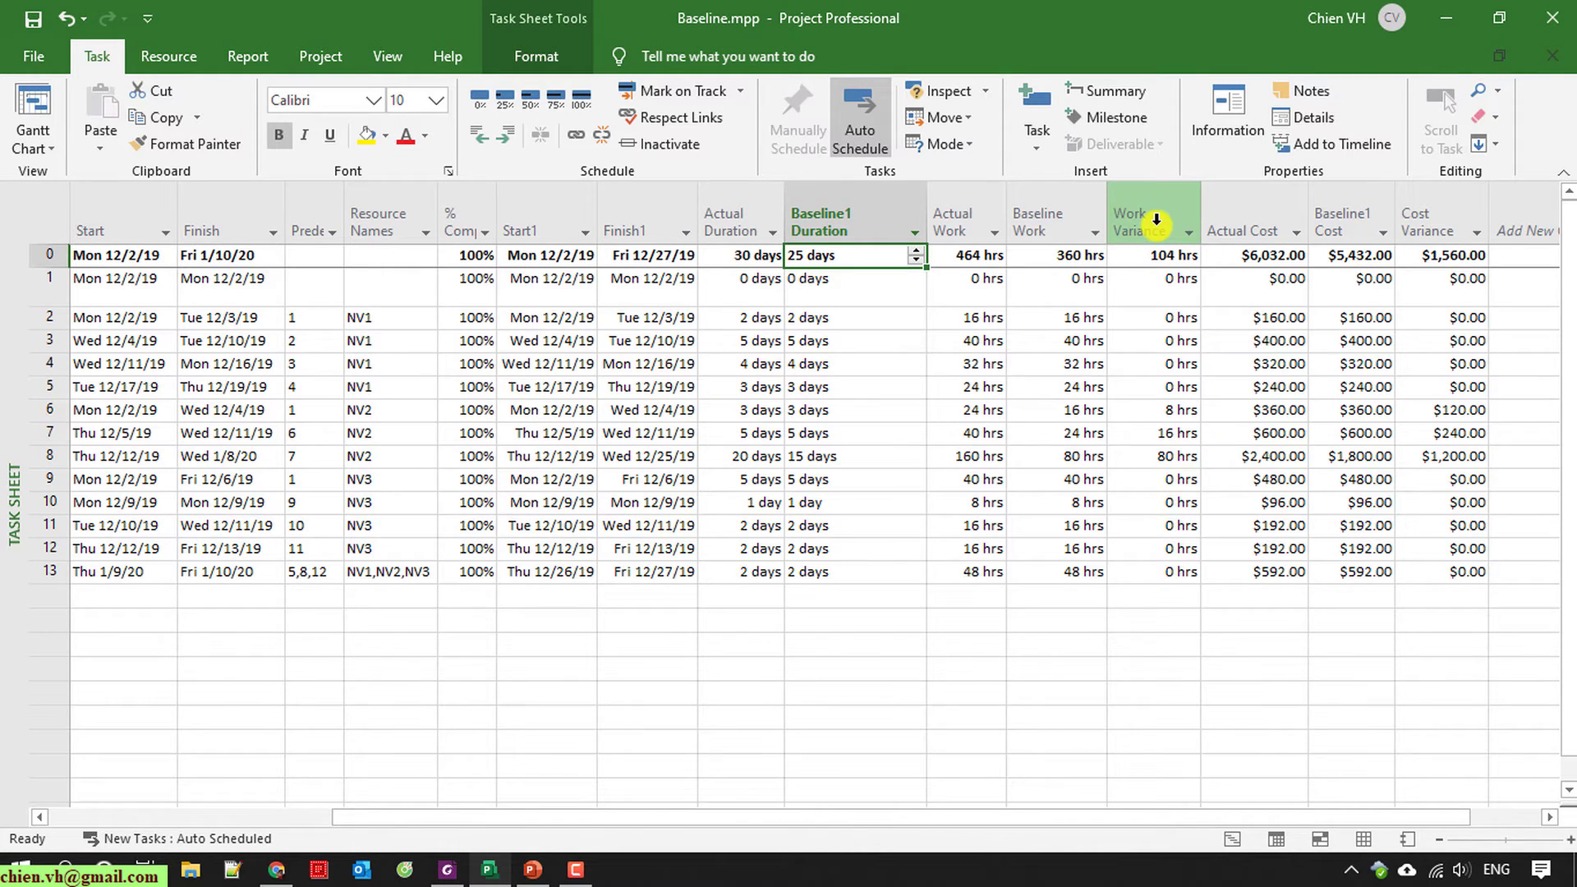
pyautogui.click(981, 667)
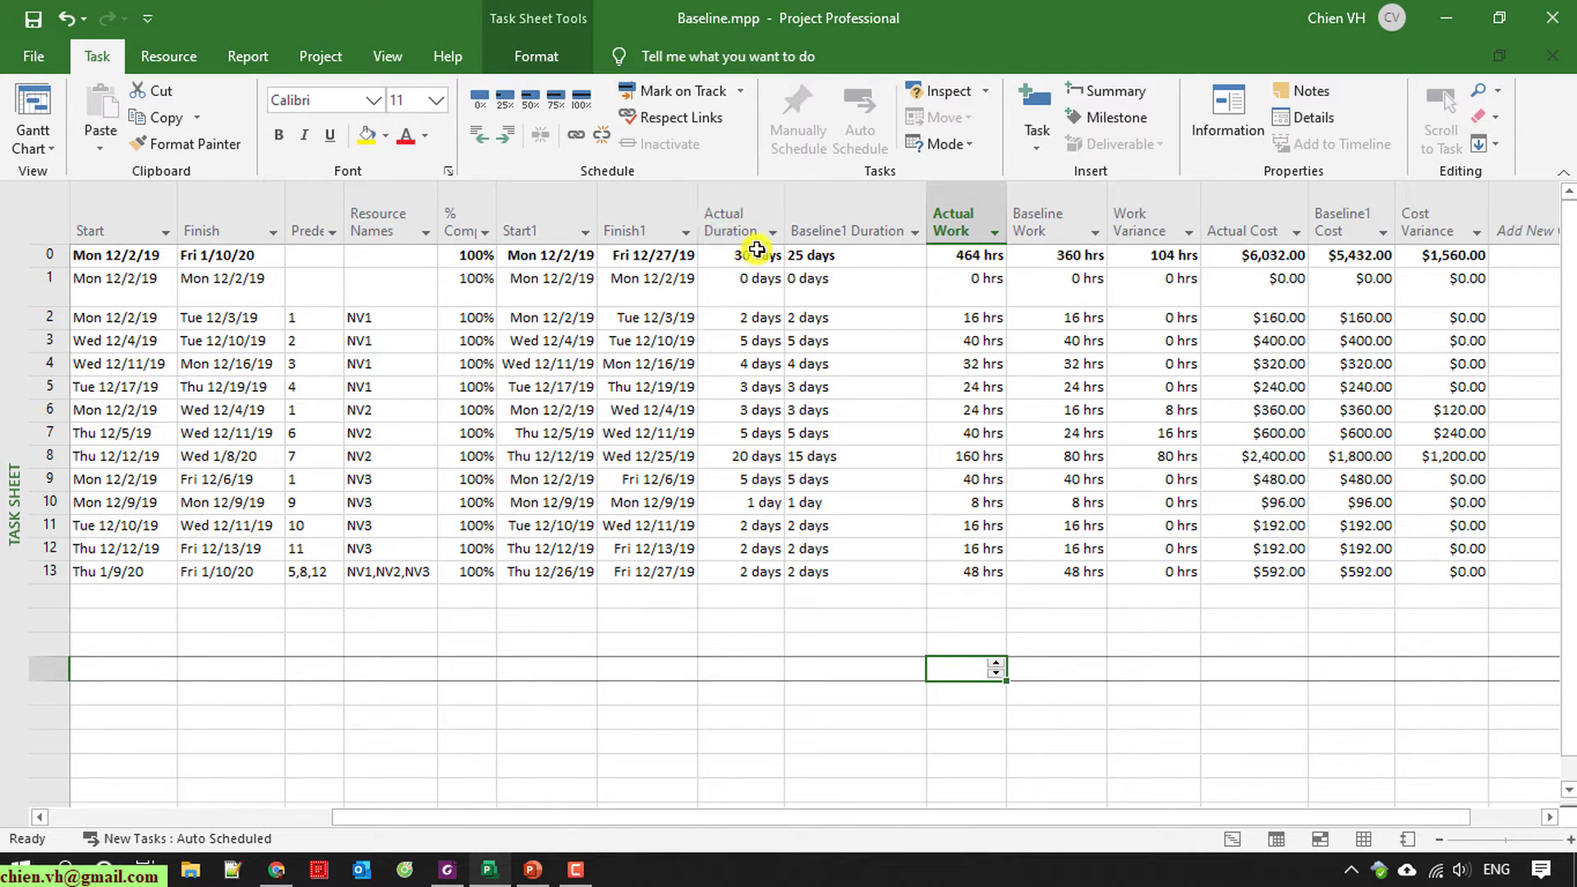
pyautogui.moveTo(924, 205); pyautogui.dragTo(885, 206)
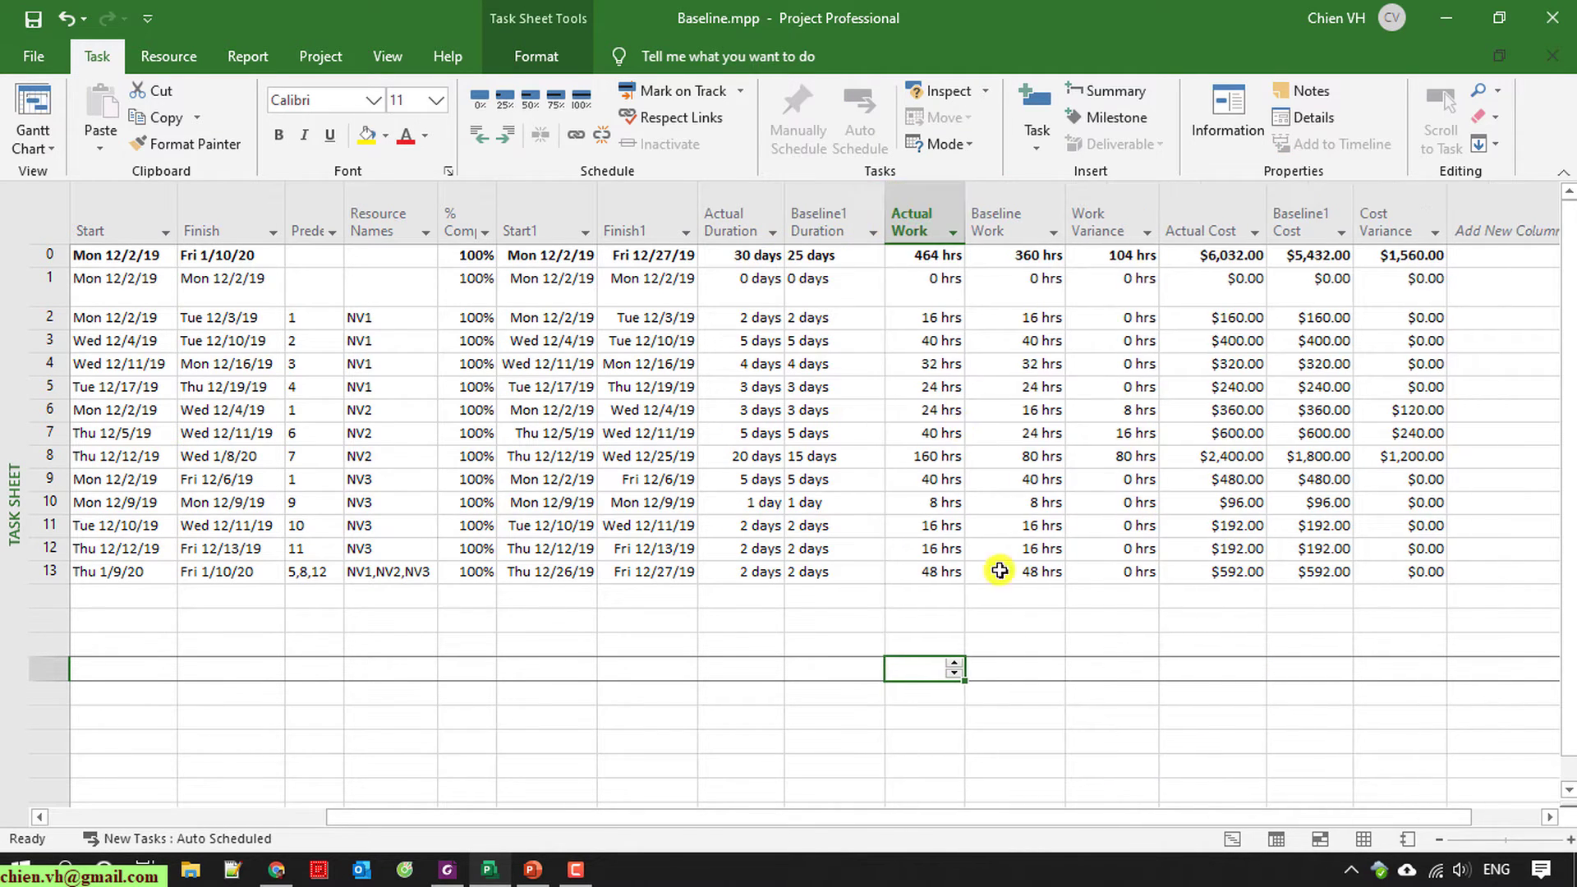
# Step: Add a Duration Variance column after Cost Variance and select the whole new column
pyautogui.click(1511, 230)
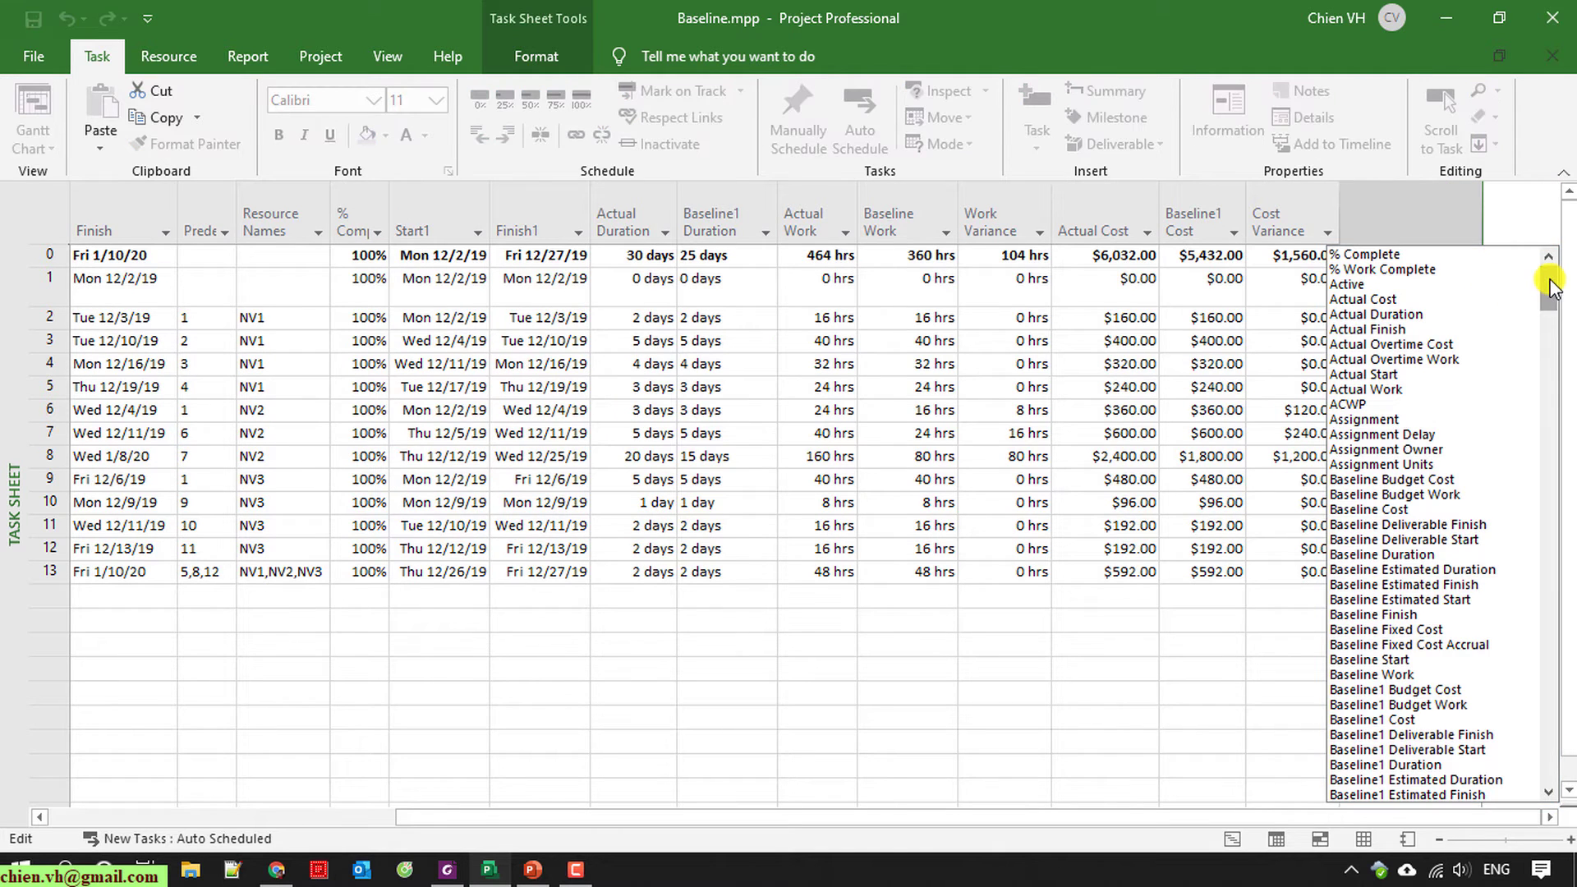
pyautogui.moveTo(1551, 288); pyautogui.dragTo(1566, 521)
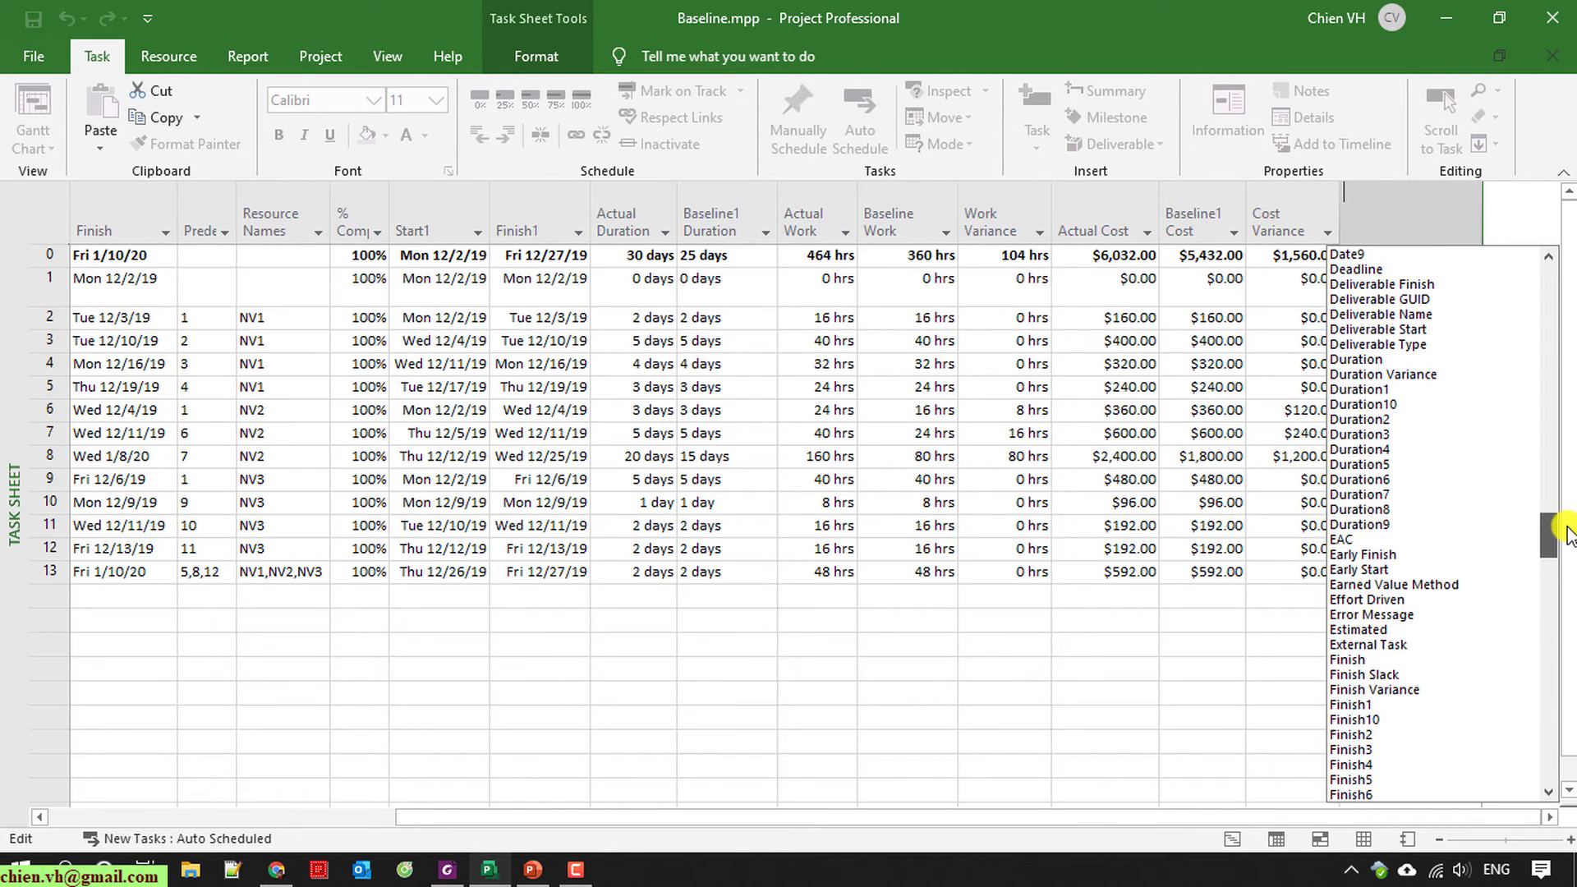
pyautogui.click(1406, 384)
pyautogui.click(1404, 209)
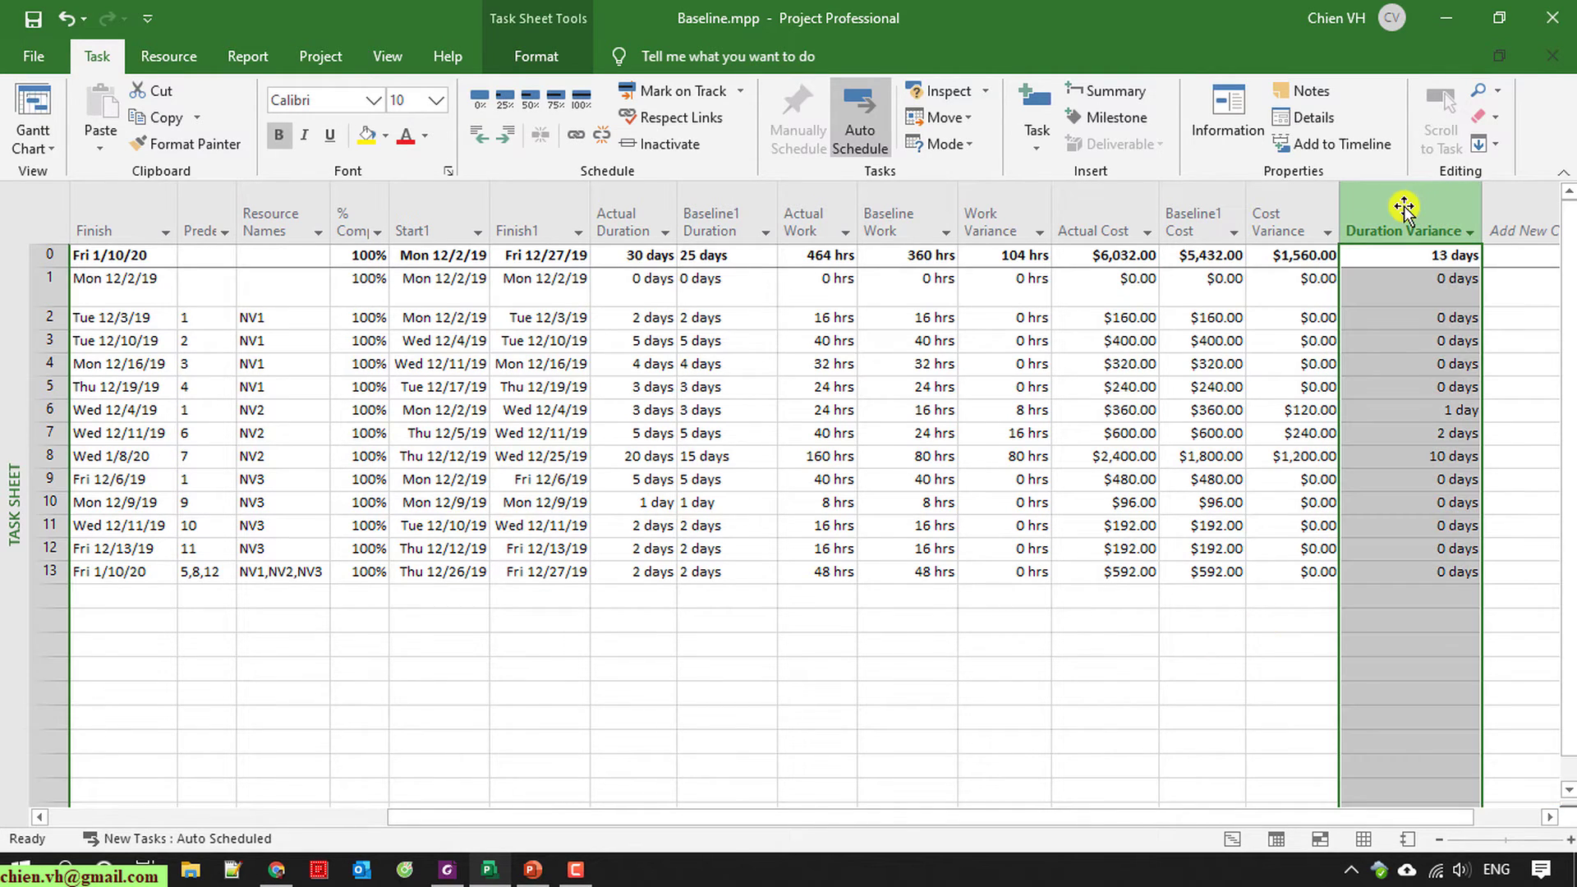
# Step: Move the Duration Variance column directly after Baseline1 Duration and narrow it so its heading wraps onto two lines
pyautogui.moveTo(1404, 210); pyautogui.dragTo(776, 226)
pyautogui.moveTo(917, 200); pyautogui.dragTo(872, 205)
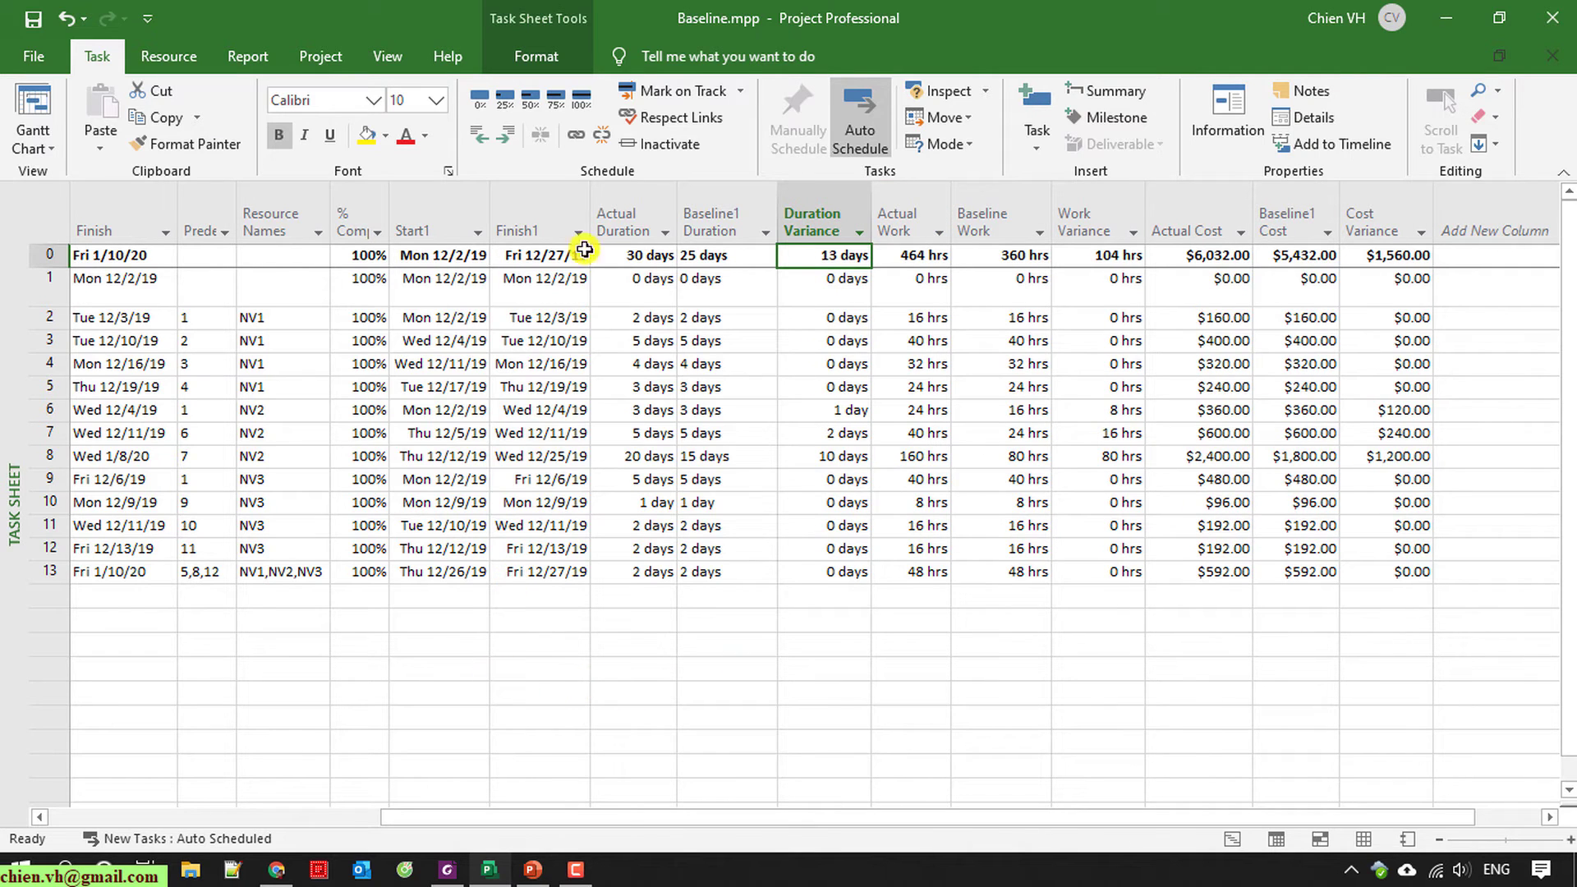
# Step: Fill the Actual Duration, Baseline1 Duration and Duration Variance columns with yellow
pyautogui.moveTo(626, 202); pyautogui.dragTo(805, 201)
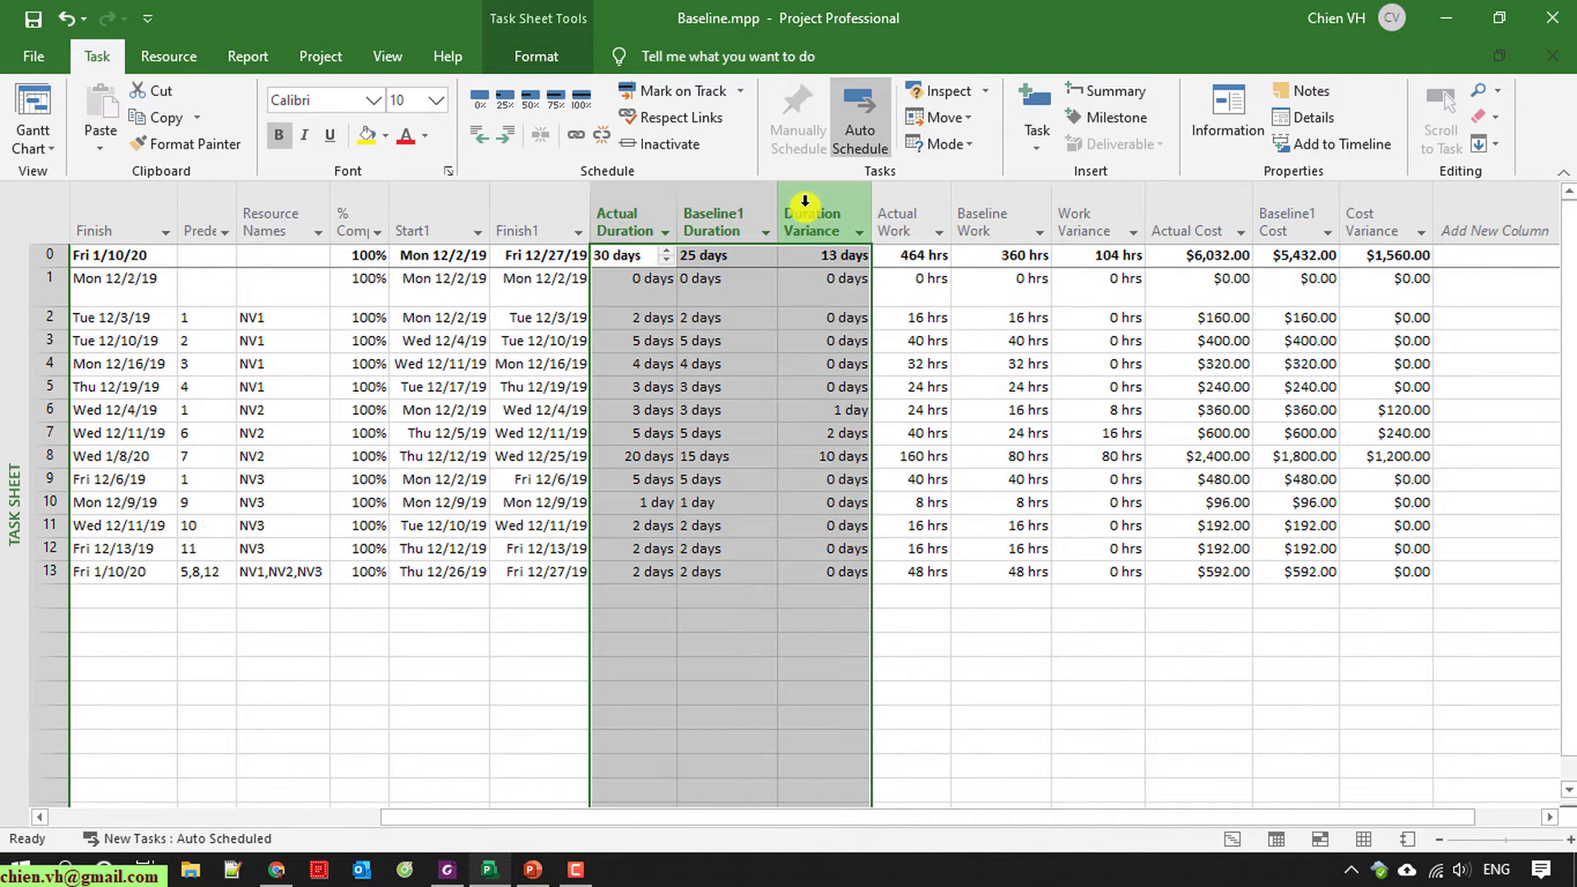
pyautogui.click(365, 134)
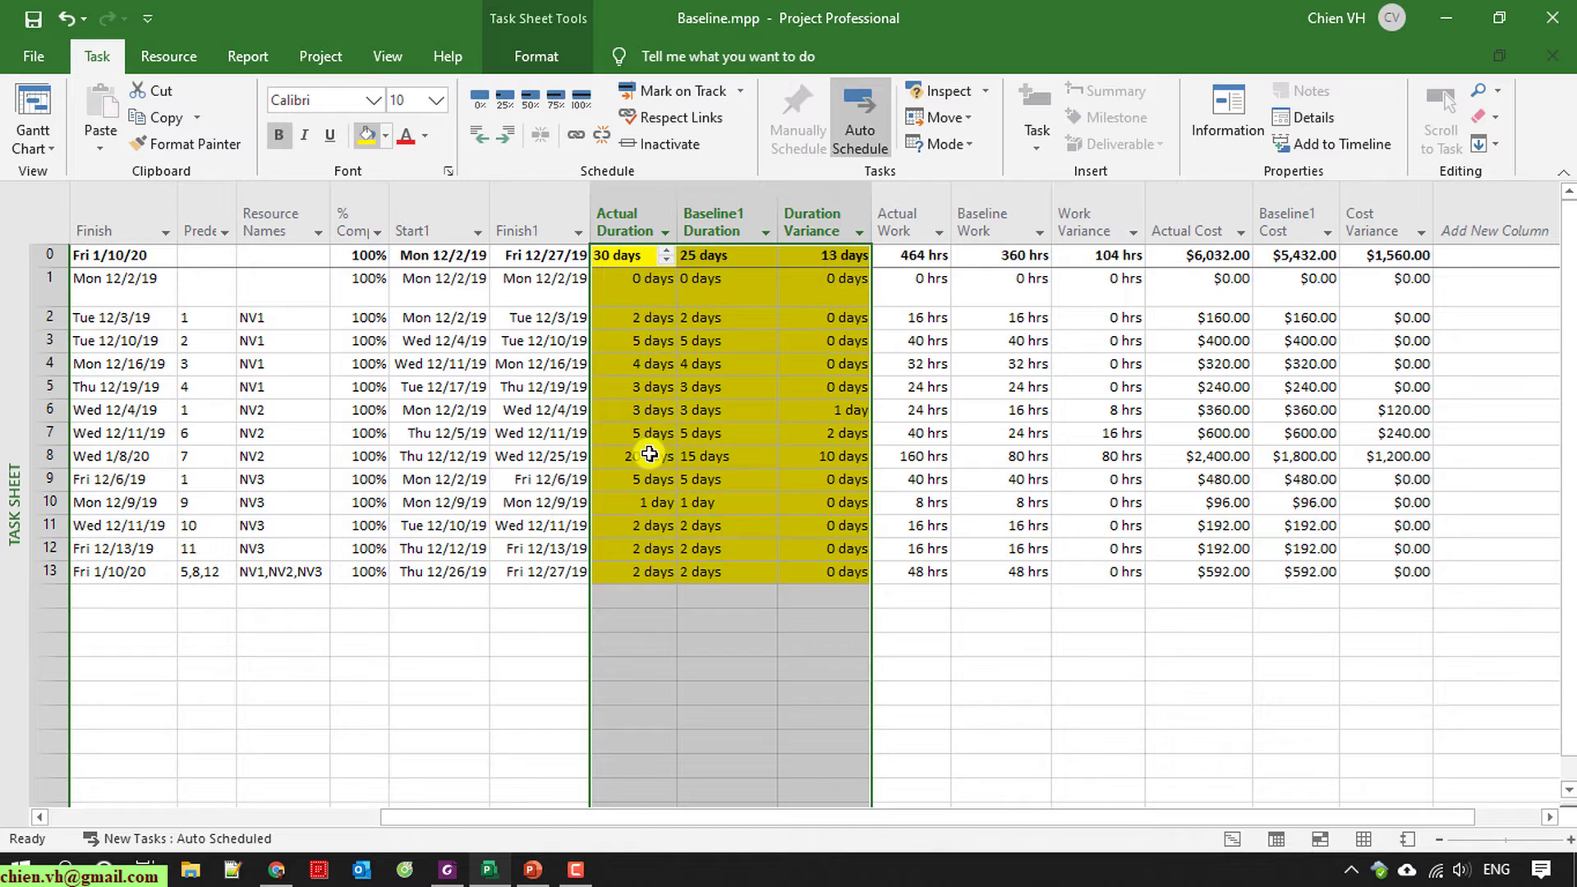
pyautogui.click(1042, 701)
# Step: Fill the Actual Work, Baseline Work and Work Variance columns with light orange
pyautogui.click(895, 200)
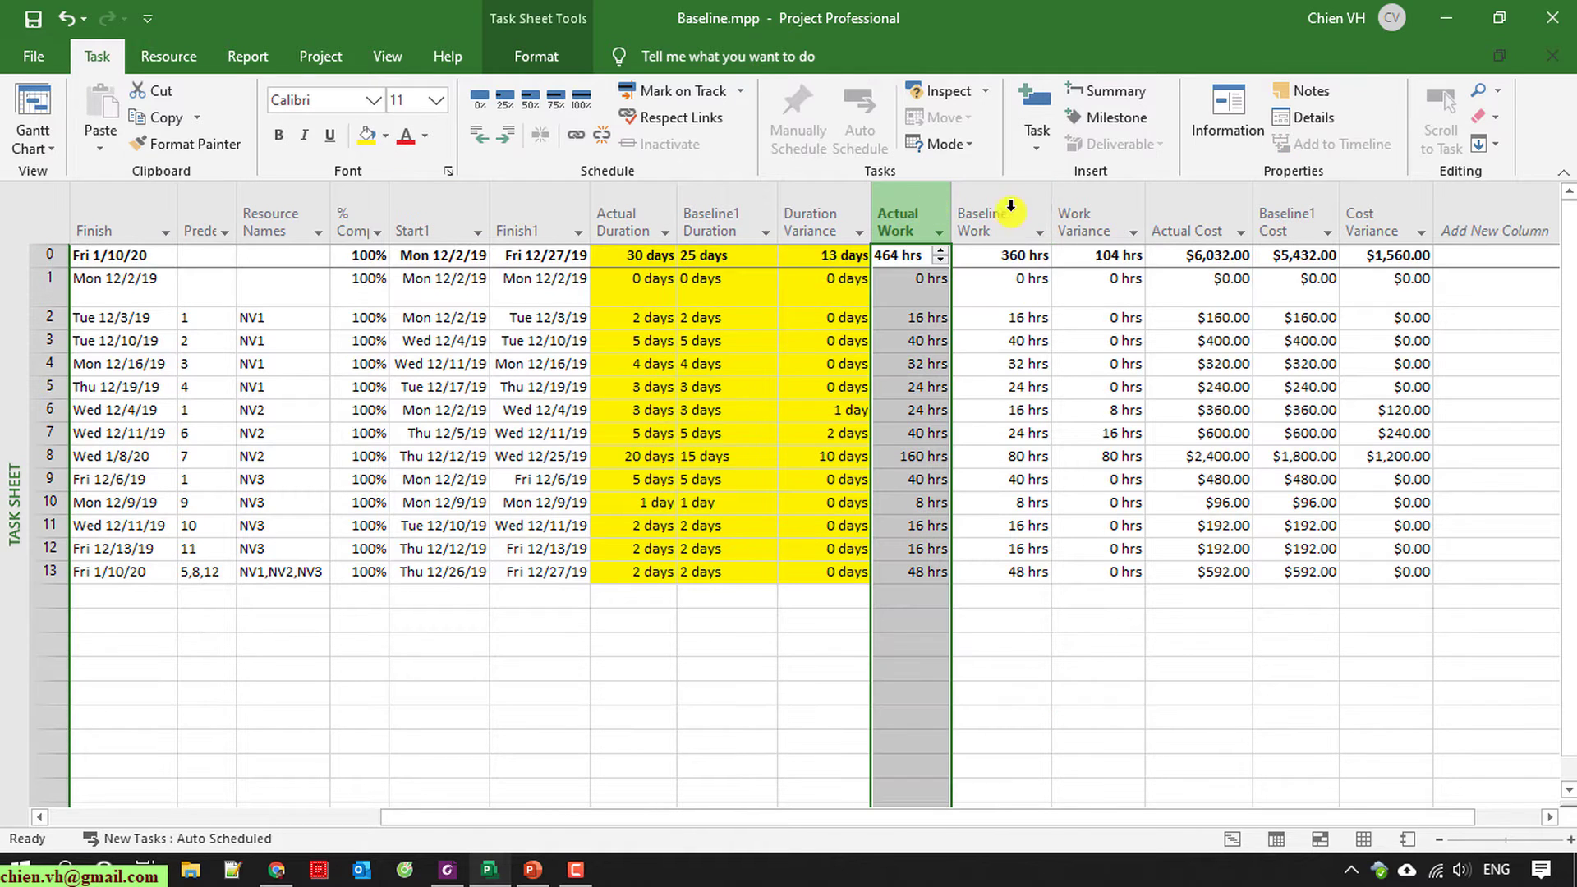
pyautogui.moveTo(1010, 205); pyautogui.dragTo(1075, 205)
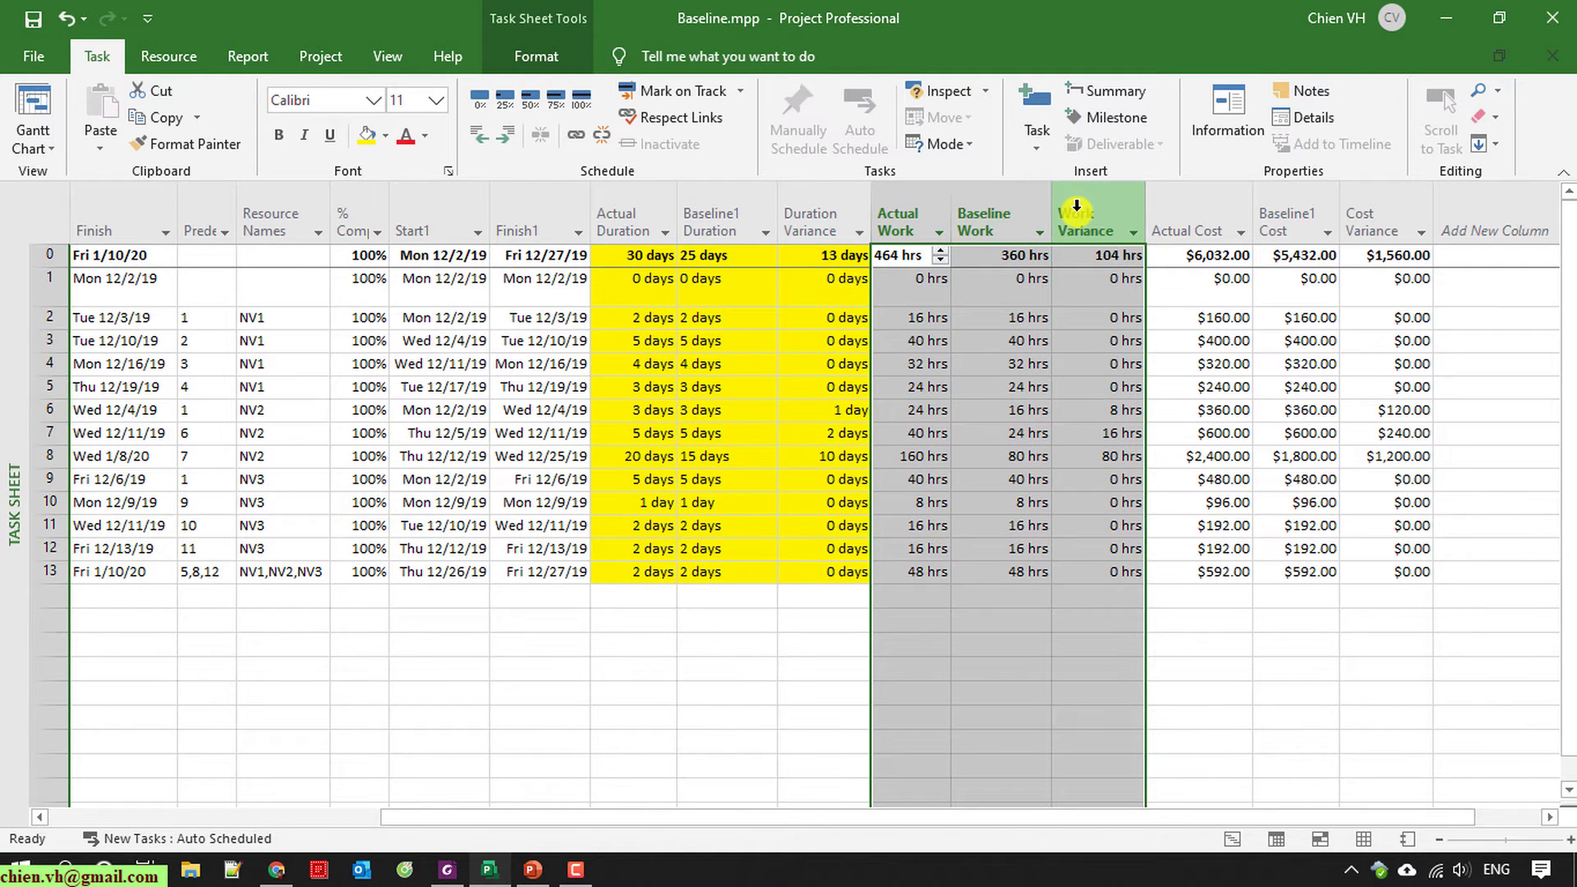
pyautogui.click(386, 136)
pyautogui.click(462, 219)
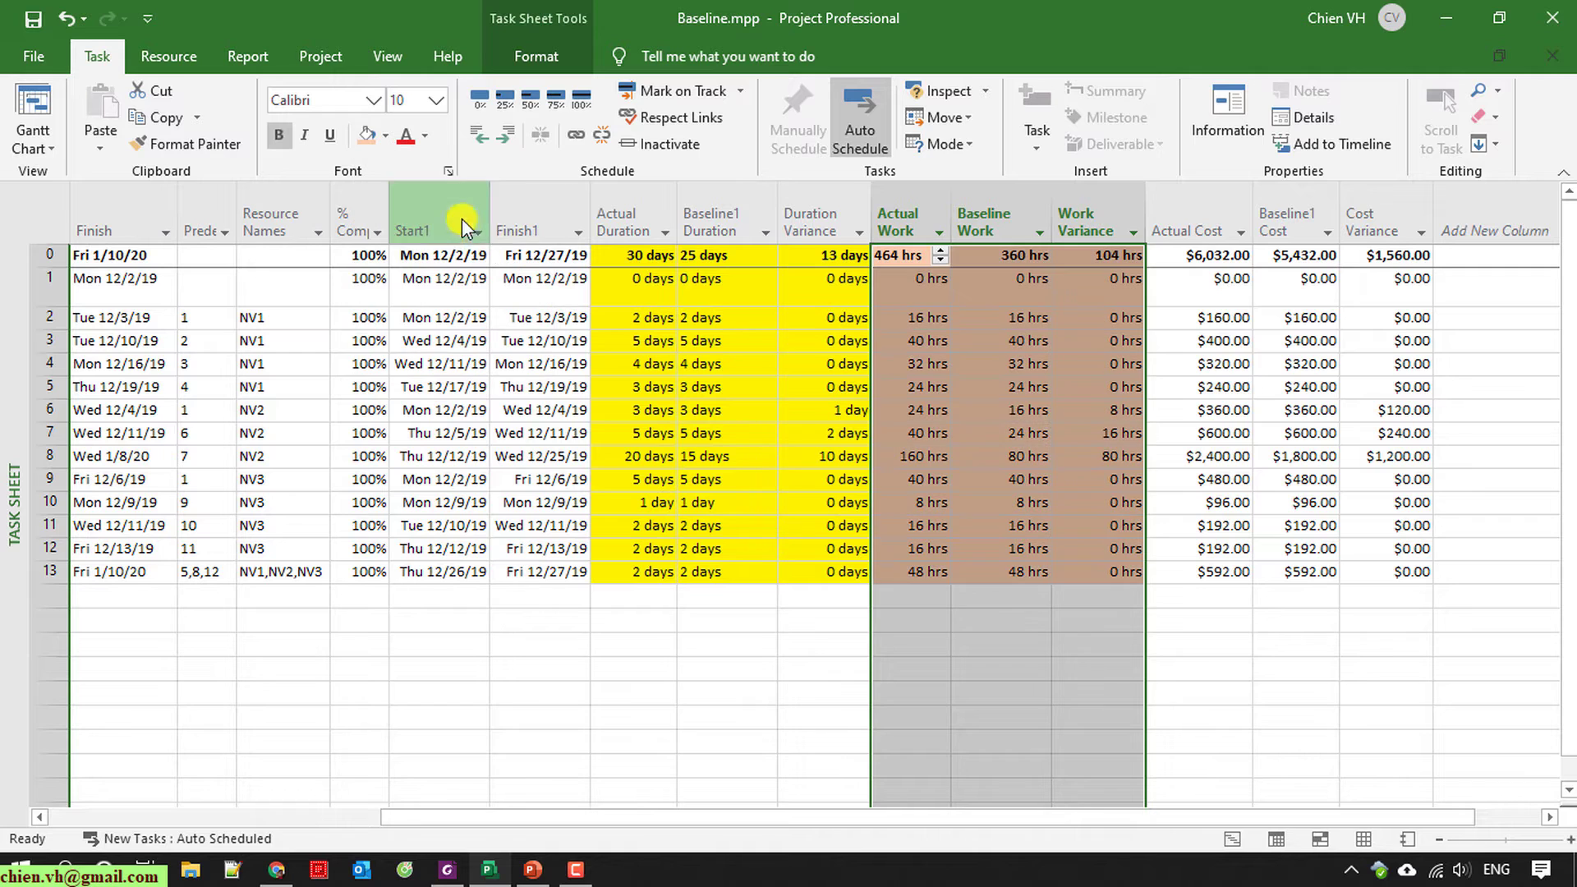
# Step: Fill the Actual Cost, Baseline1 Cost and Cost Variance columns with light blue and narrow Actual Cost so its heading wraps
pyautogui.click(1199, 226)
pyautogui.moveTo(1318, 209); pyautogui.dragTo(1397, 222)
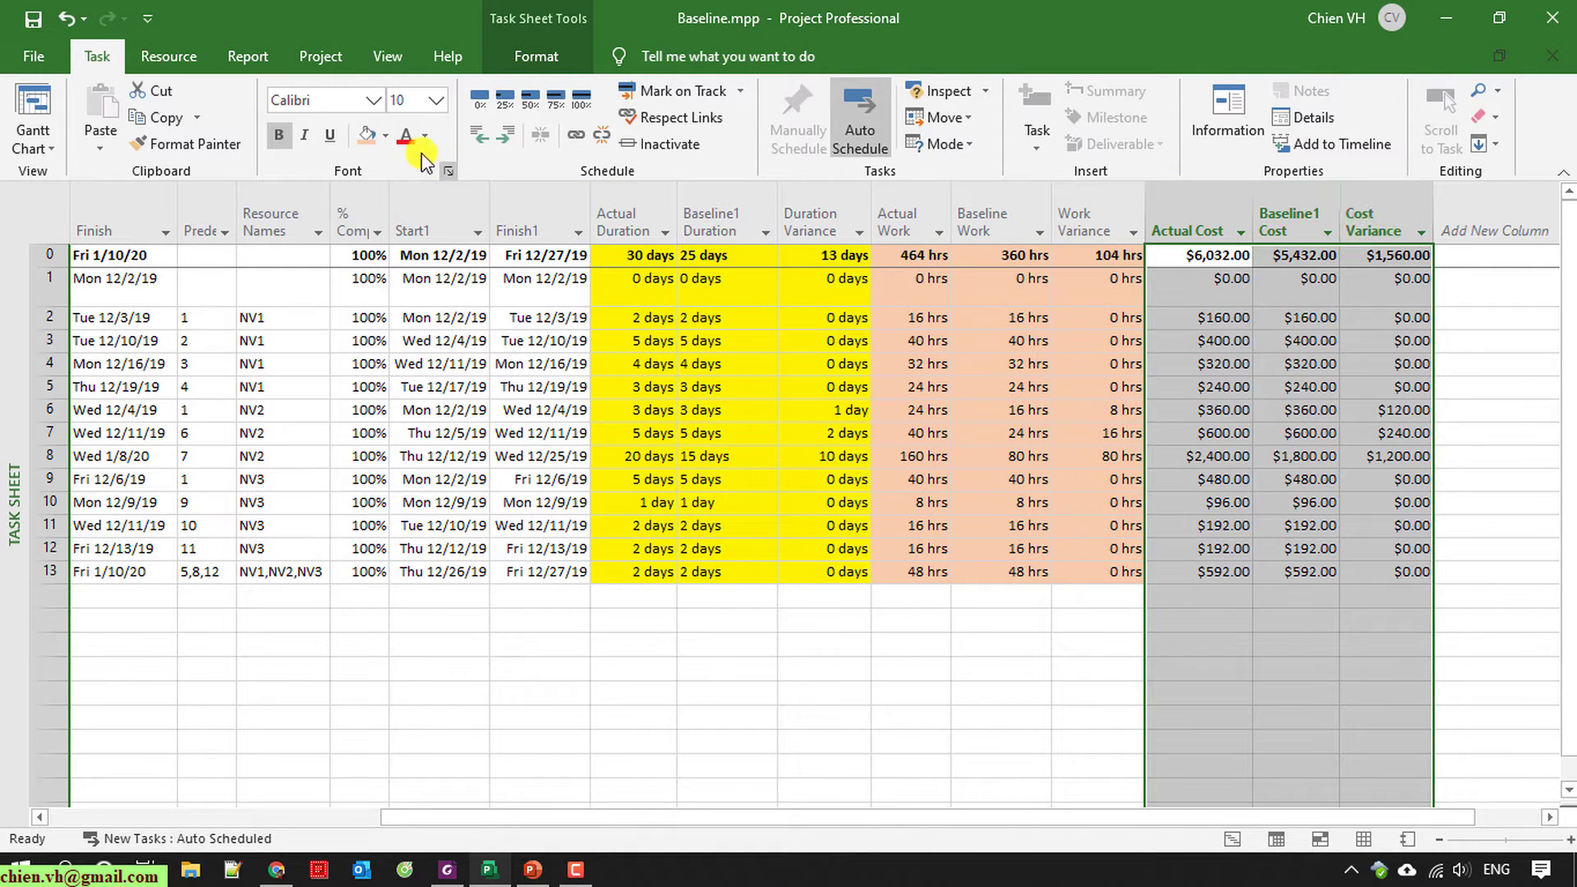
pyautogui.click(385, 136)
pyautogui.click(452, 236)
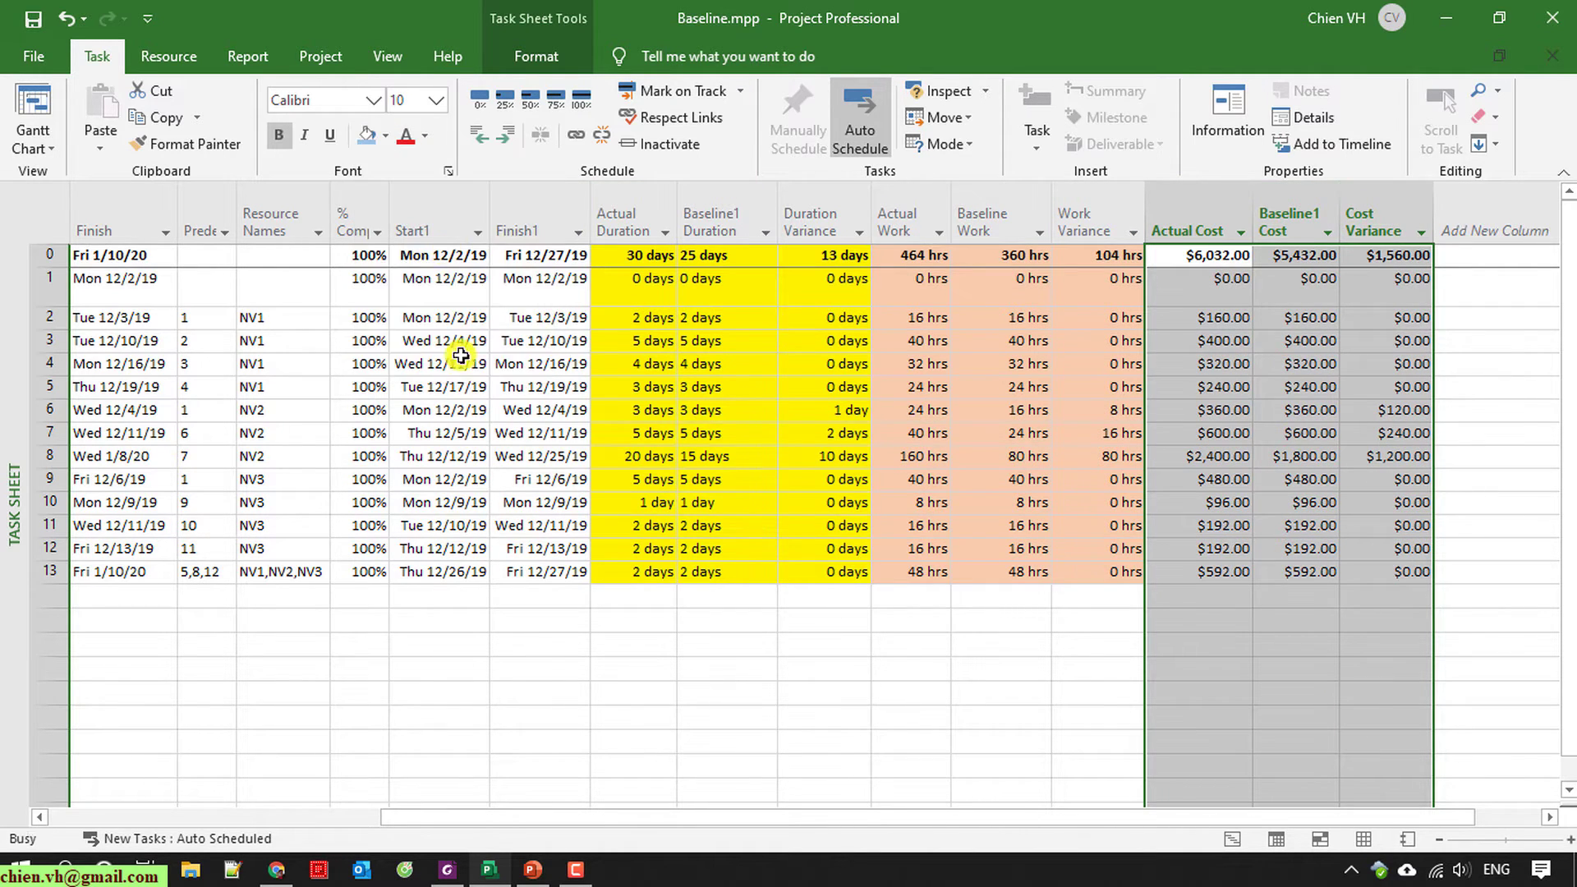
pyautogui.click(519, 706)
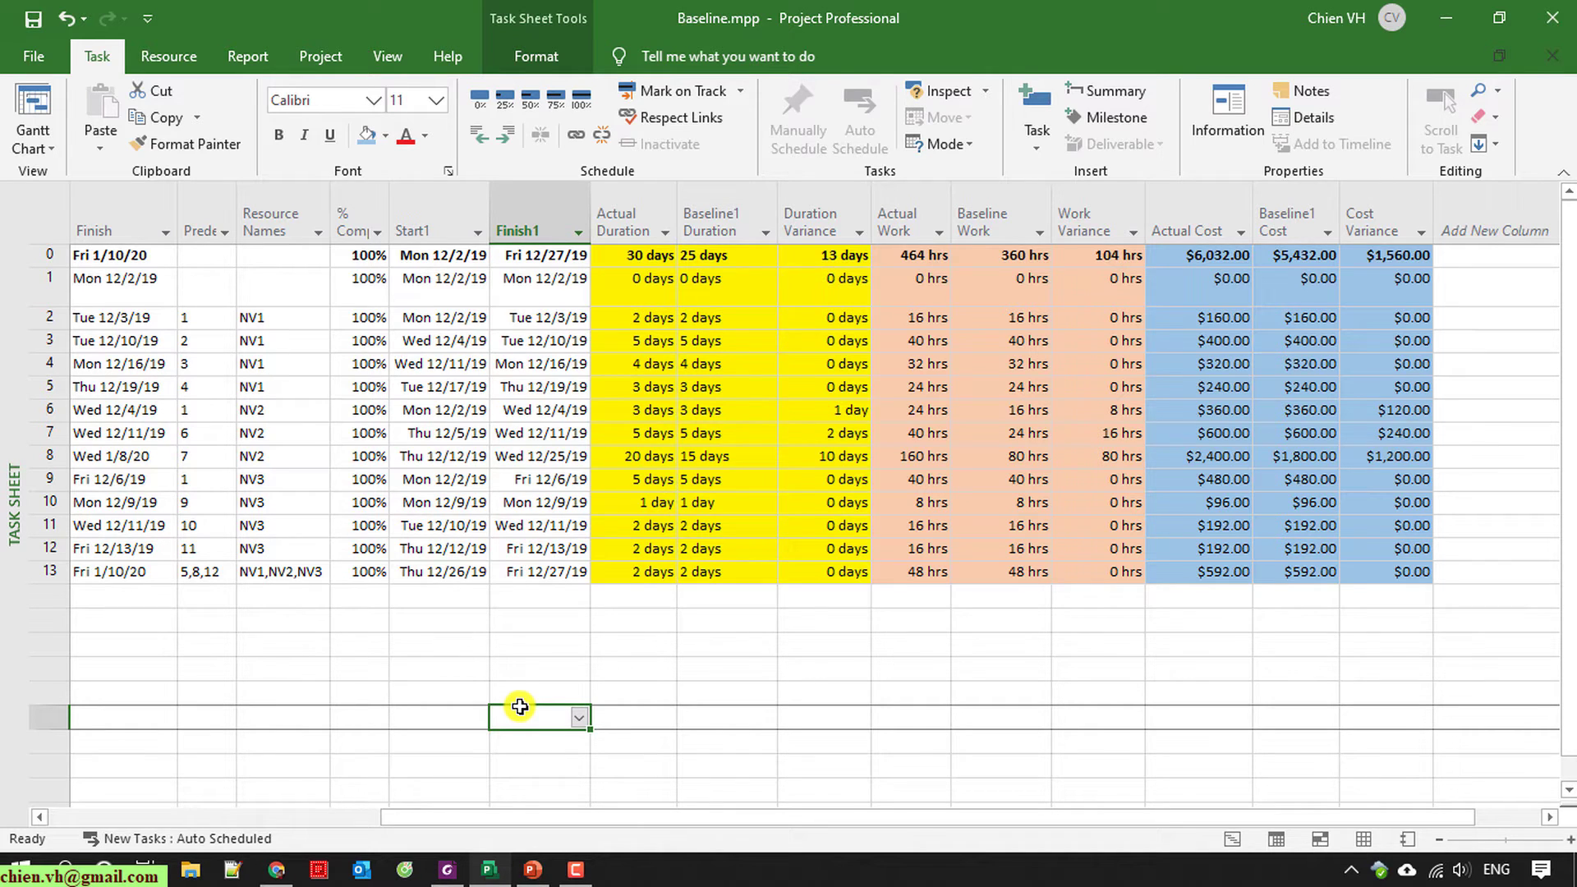
pyautogui.moveTo(1252, 206); pyautogui.dragTo(1232, 206)
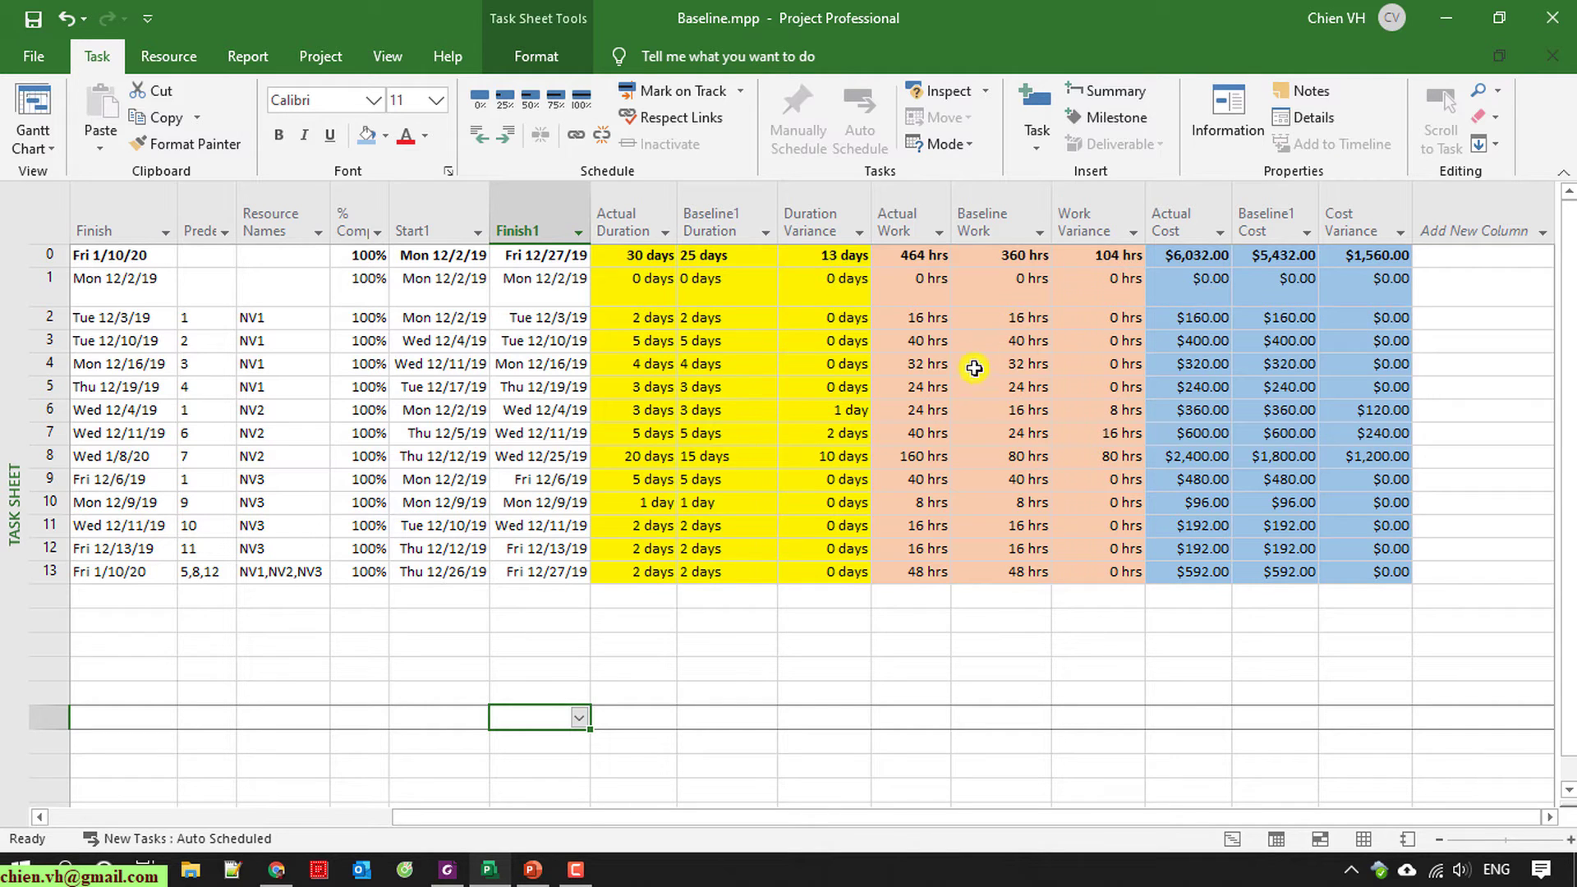
pyautogui.click(646, 255)
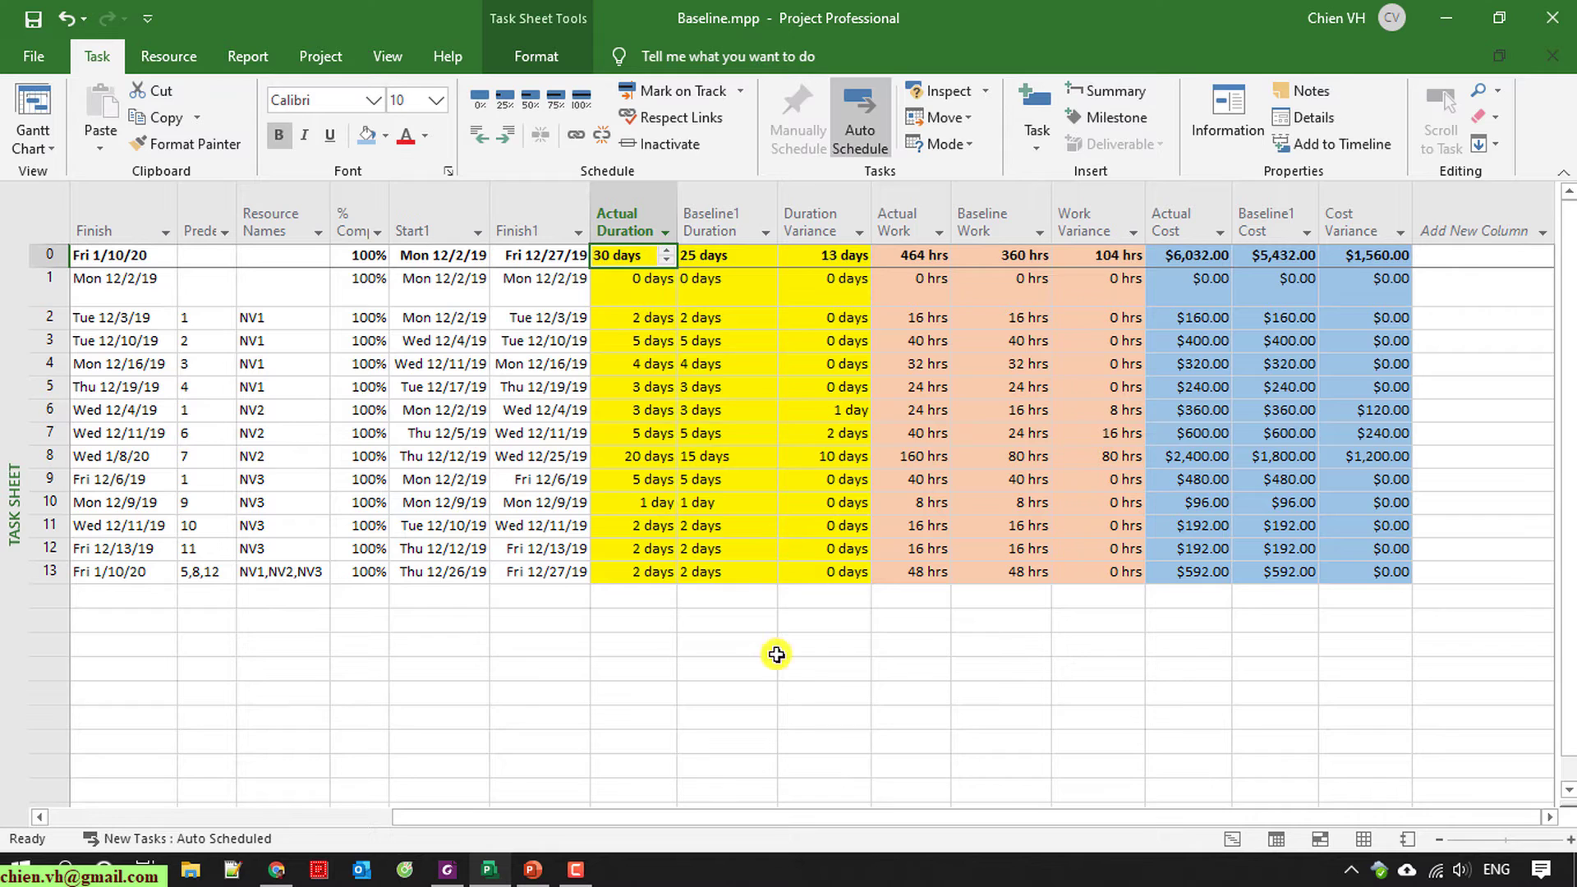
pyautogui.click(750, 676)
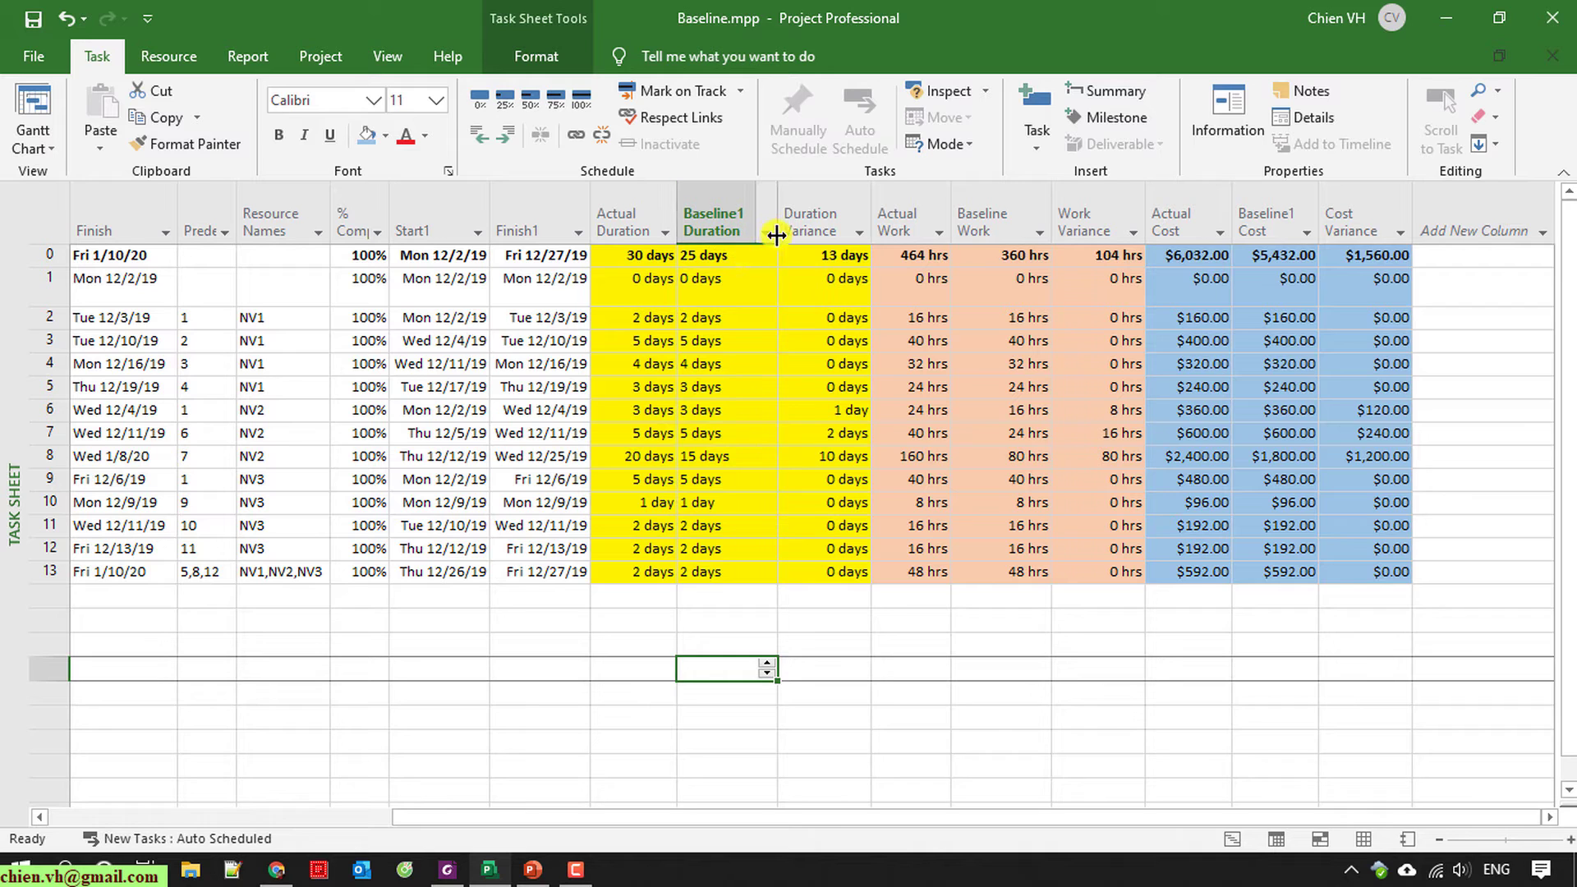
pyautogui.click(766, 234)
pyautogui.click(765, 234)
pyautogui.click(737, 209)
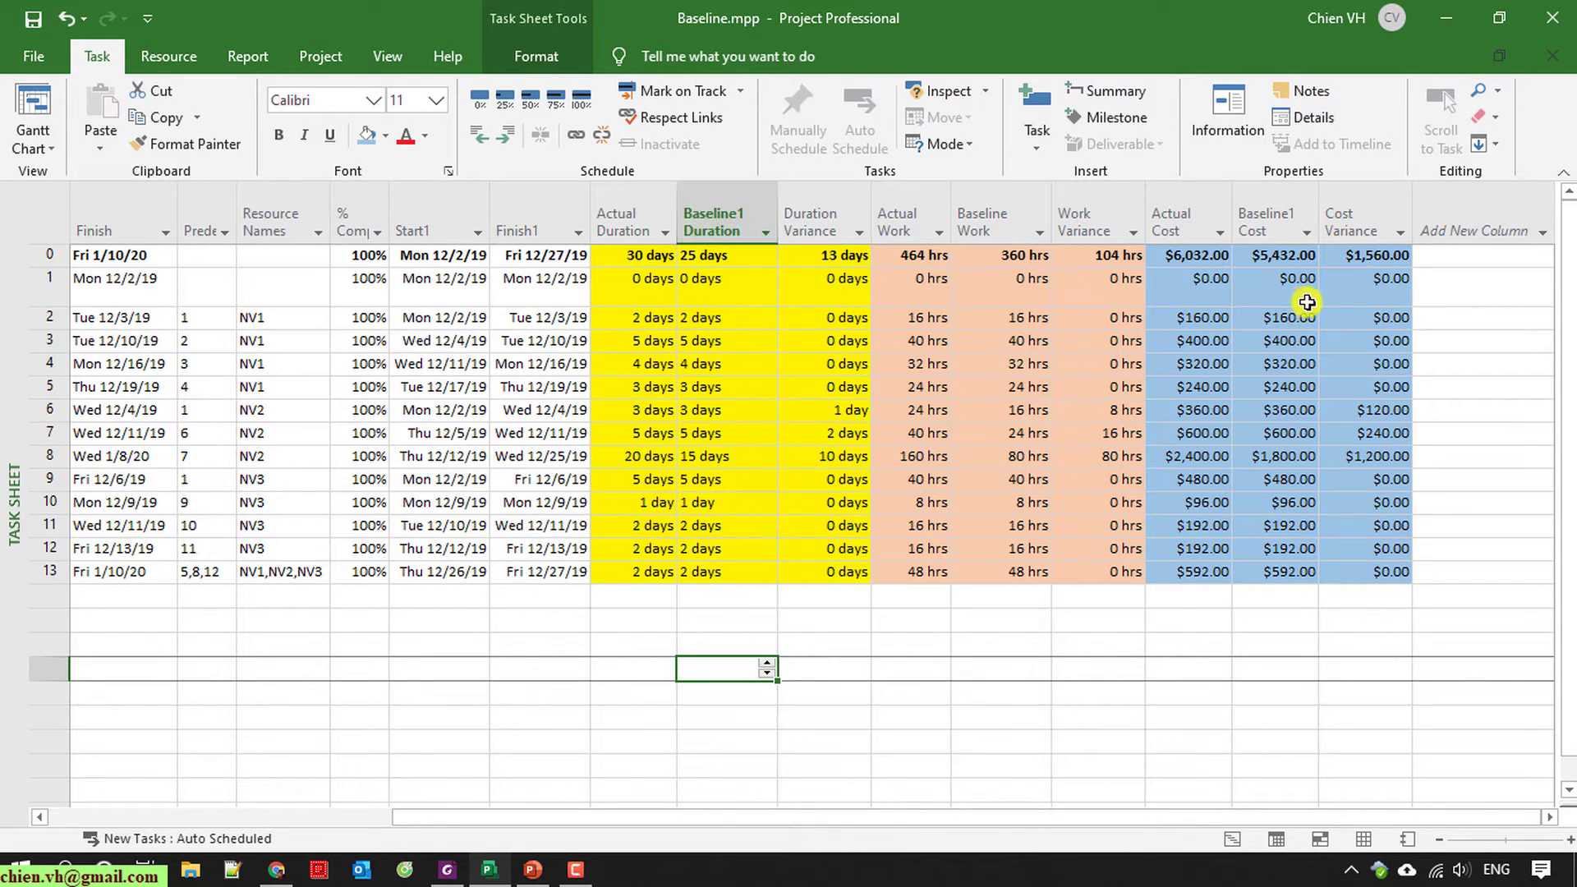
# Step: Add a Baseline Cost column after Cost Variance and narrow it so its heading wraps onto two lines
pyautogui.click(1543, 233)
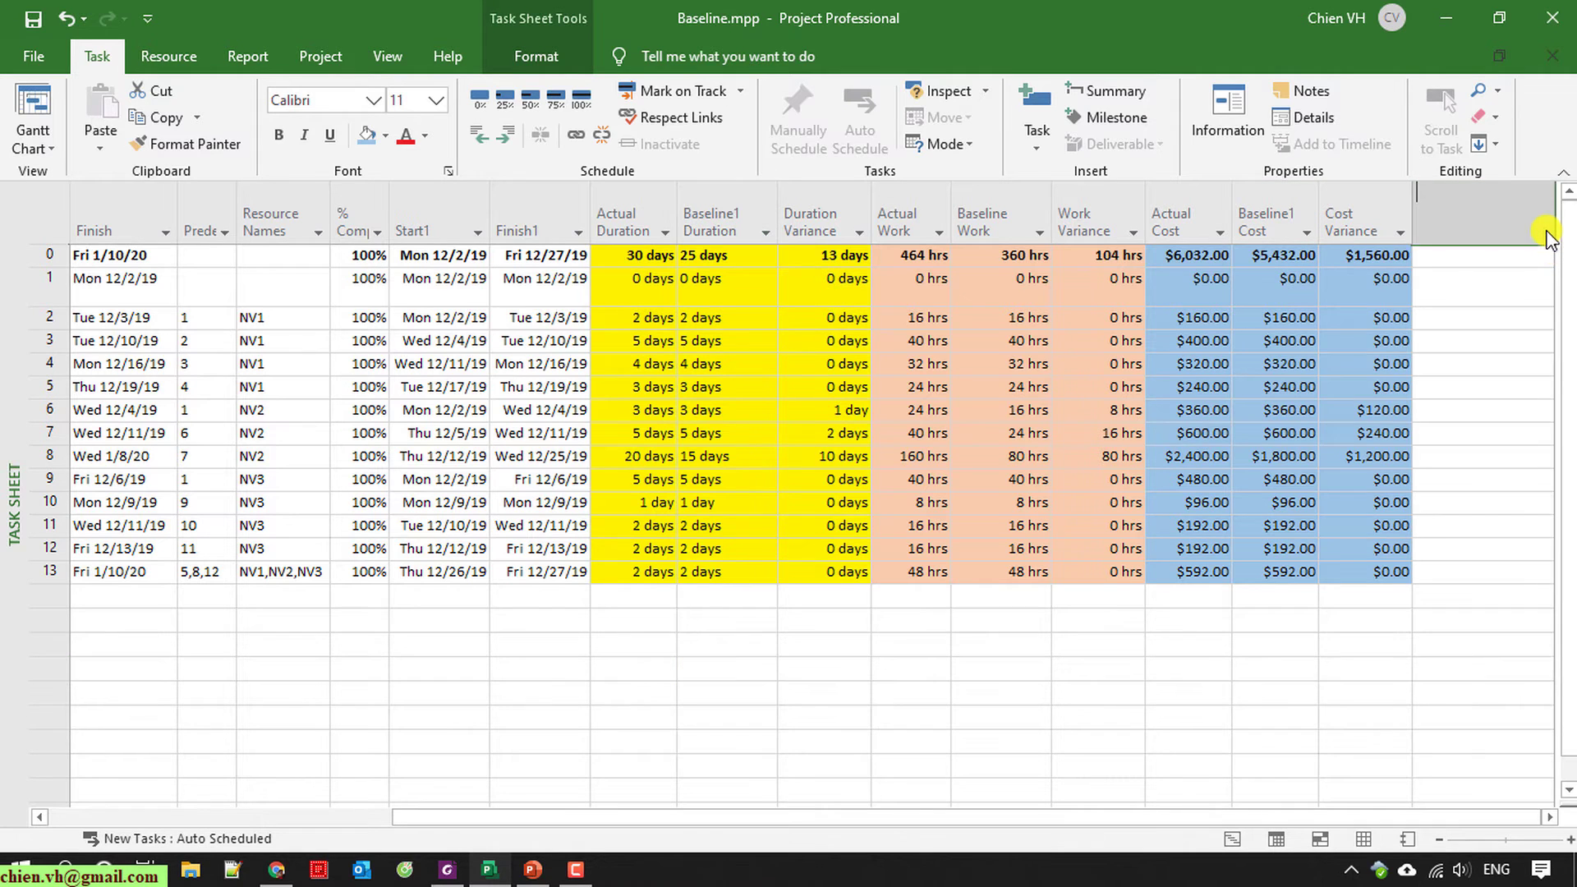
pyautogui.write('B')
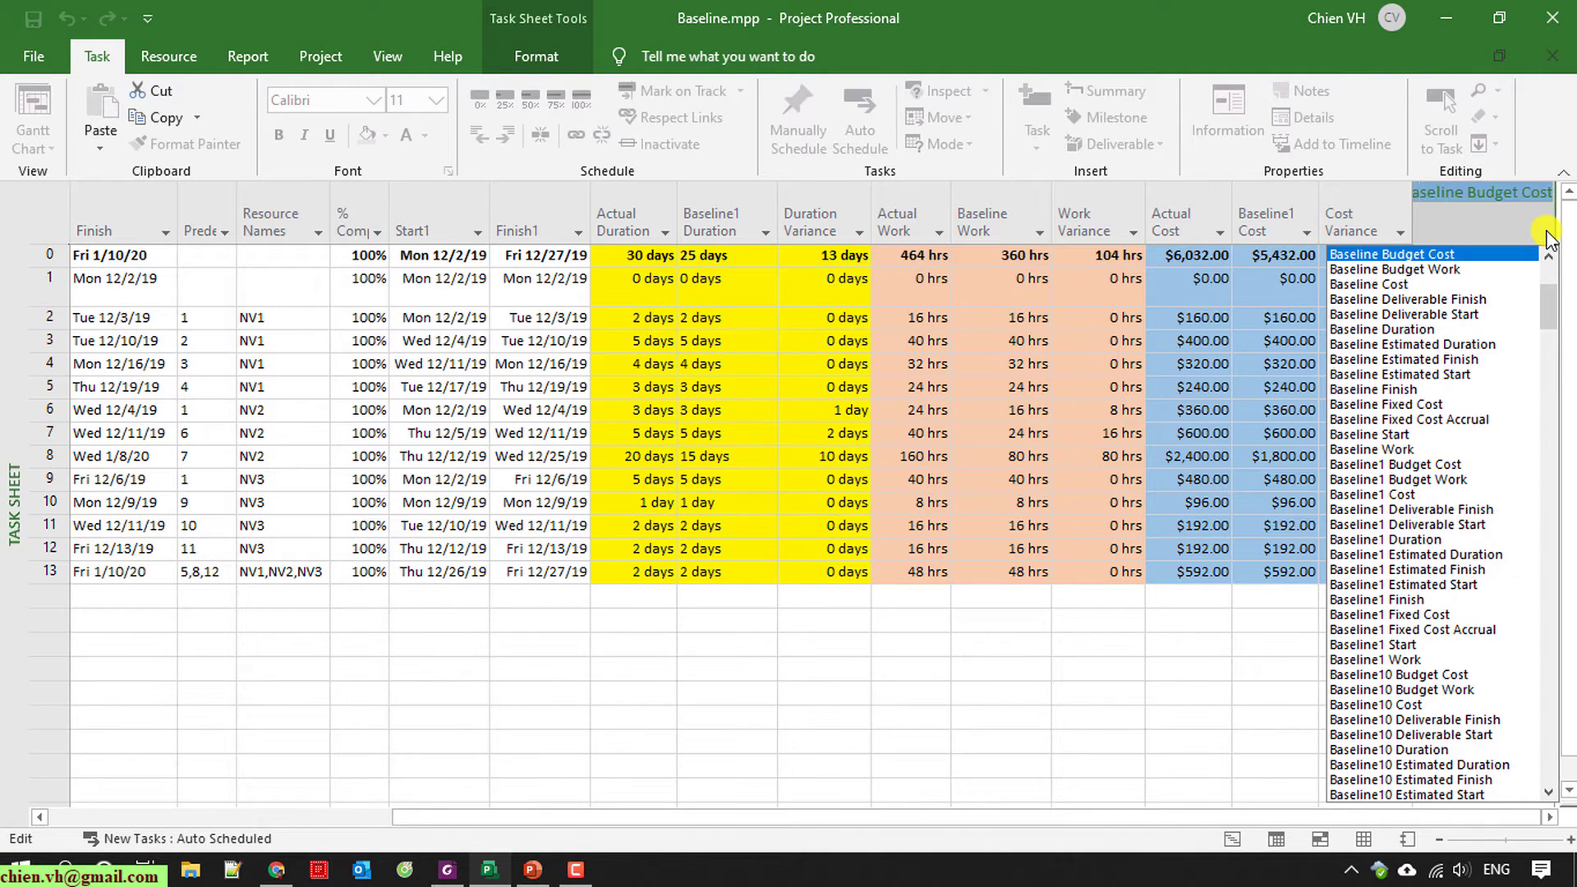
pyautogui.write('asli')
pyautogui.press('BackSpace')
pyautogui.write('e')
pyautogui.click(1379, 285)
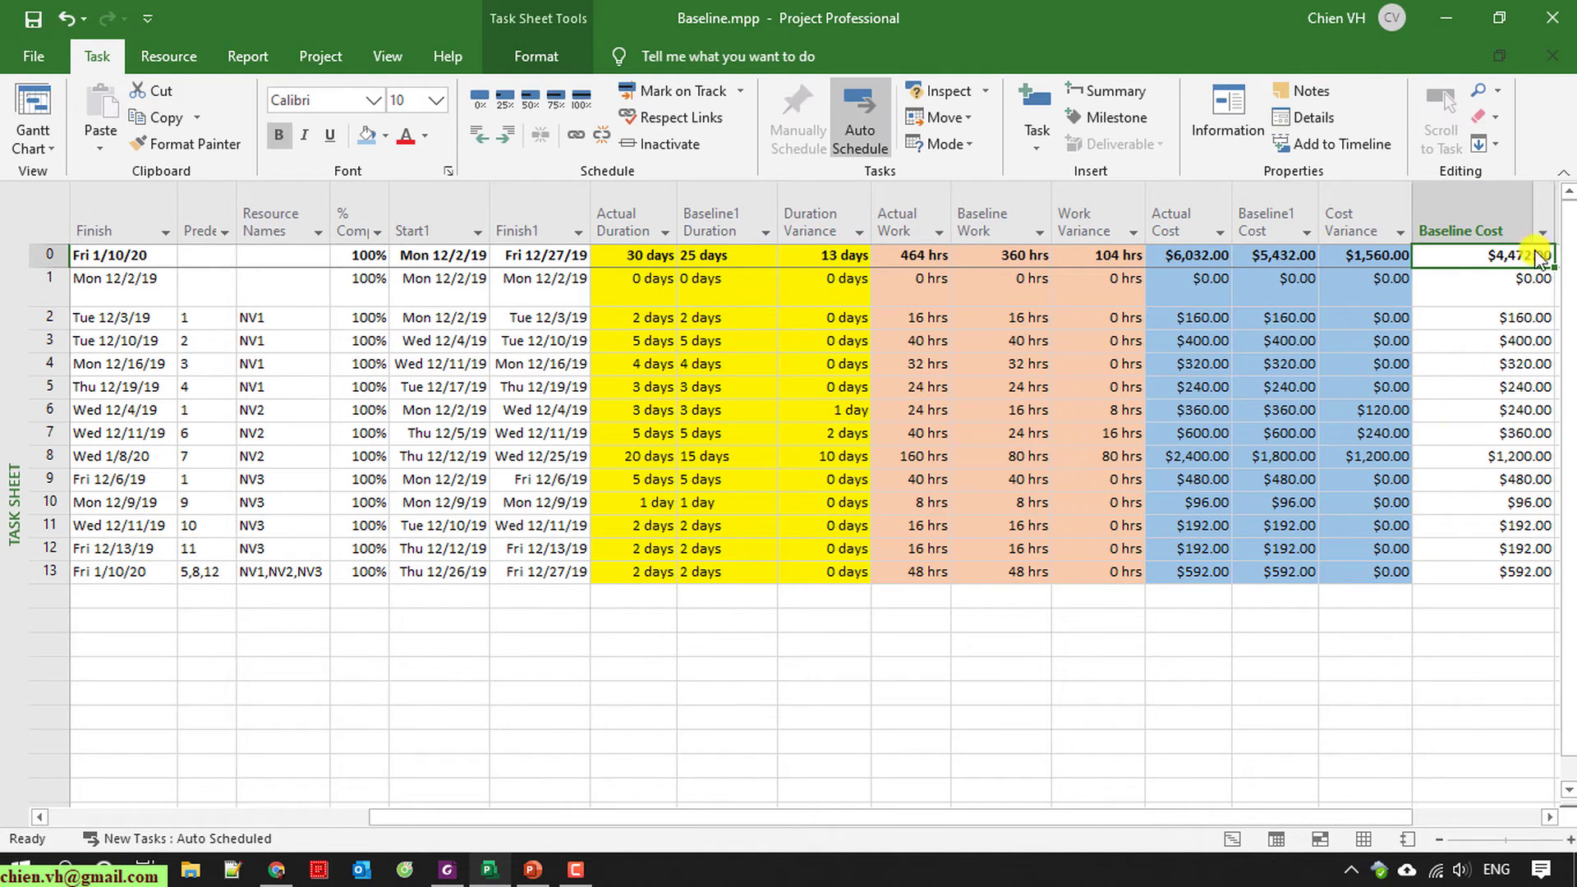
pyautogui.click(1238, 739)
pyautogui.moveTo(1549, 197); pyautogui.dragTo(1513, 200)
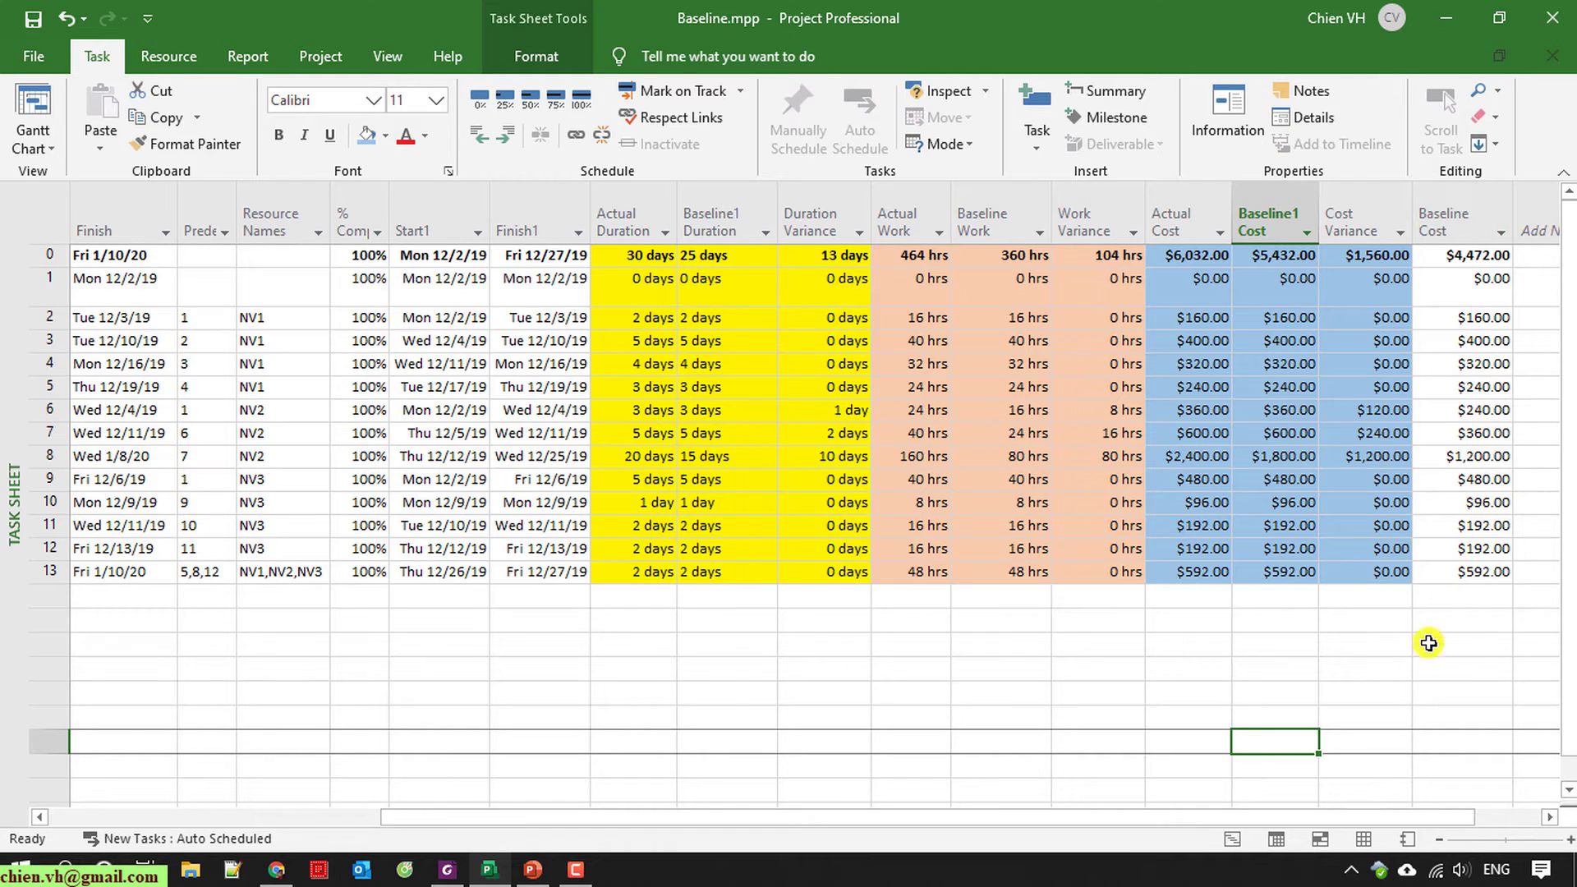
# Step: Move Baseline Cost directly in front of Cost Variance and hide the Baseline1 Cost column
pyautogui.click(1281, 215)
pyautogui.click(1465, 215)
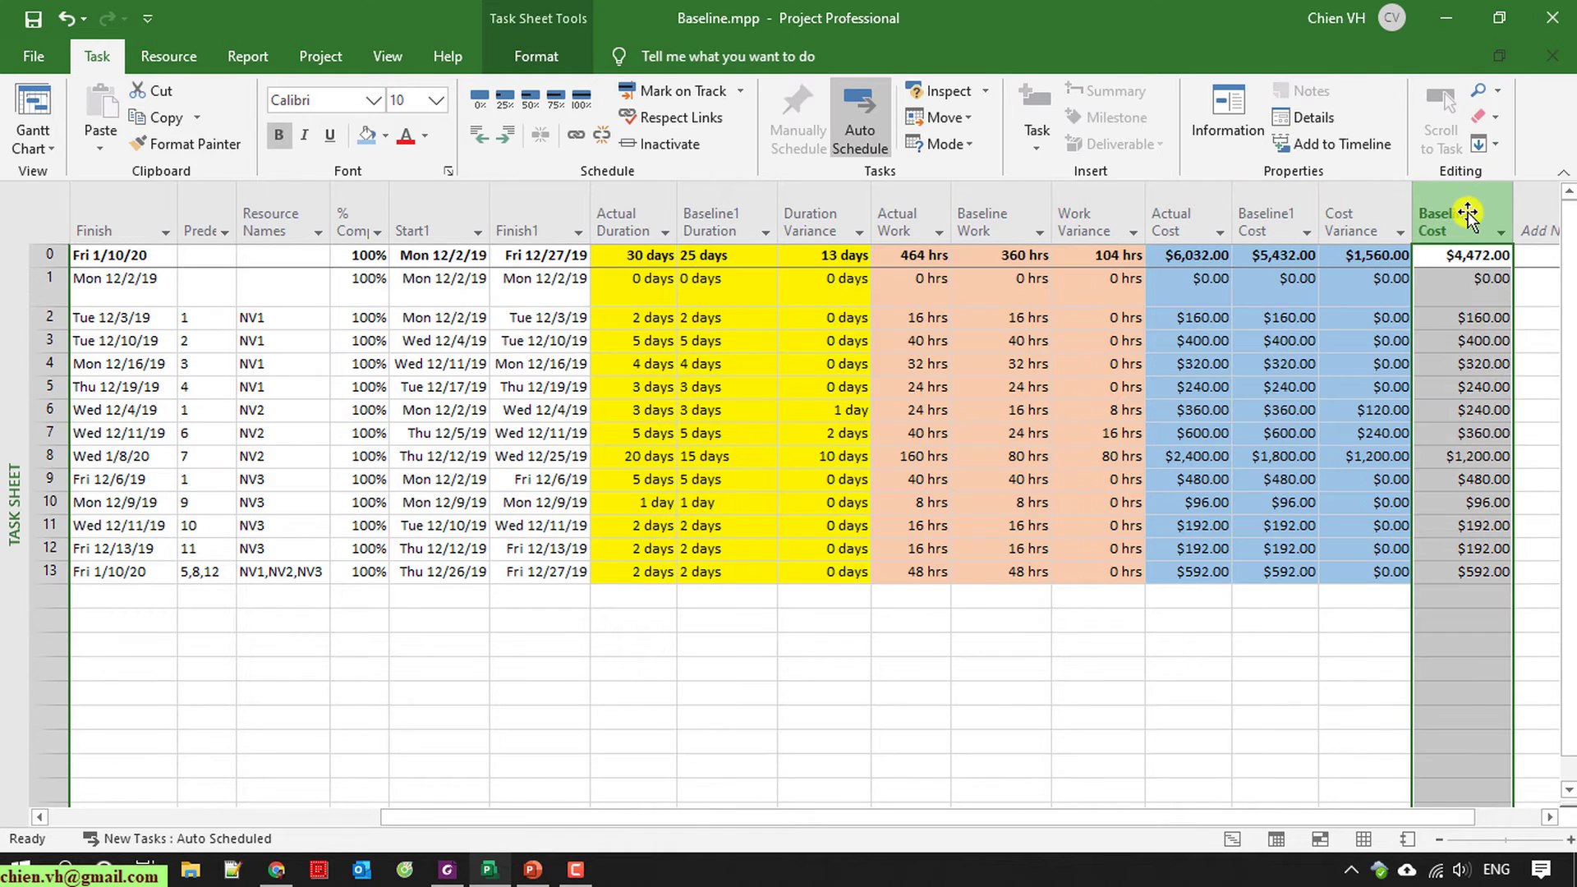
pyautogui.moveTo(1466, 215); pyautogui.dragTo(1318, 214)
pyautogui.click(1269, 205)
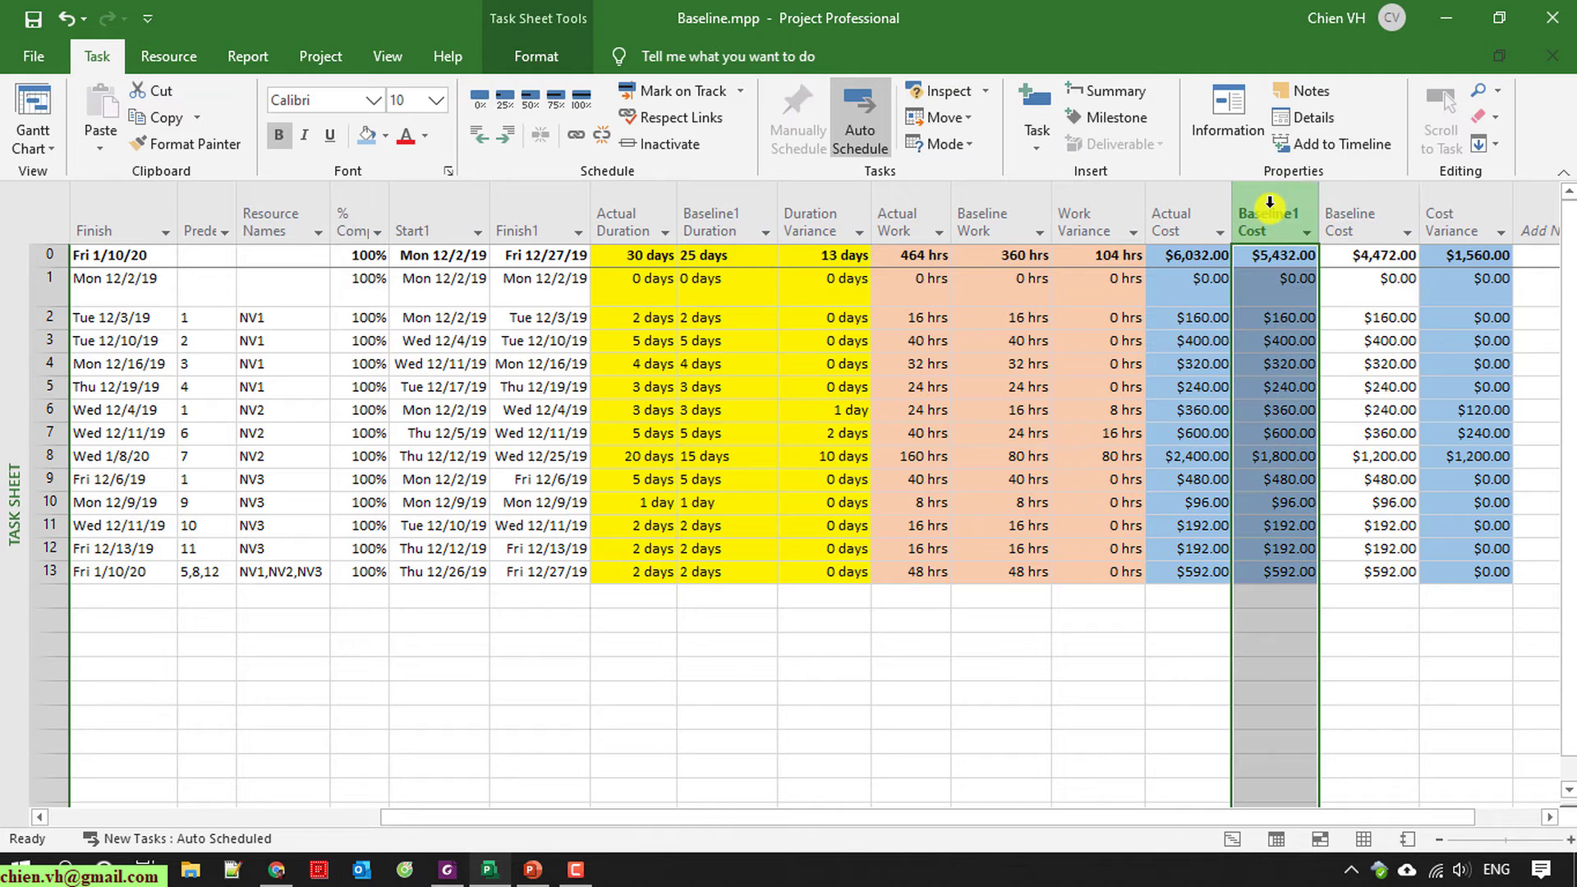
pyautogui.rightClick(1268, 205)
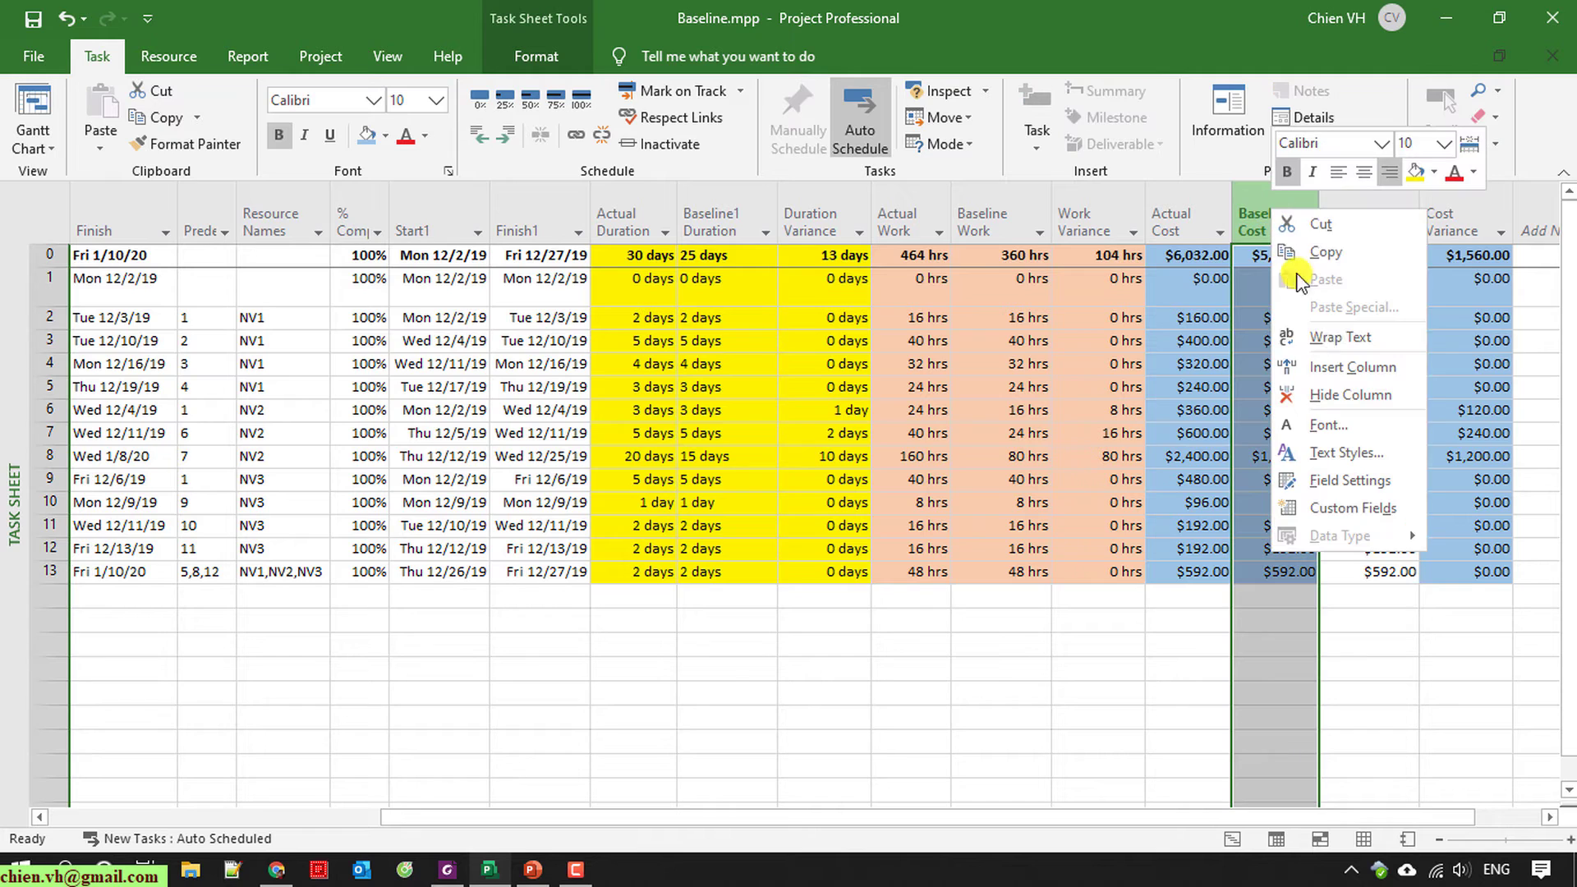
pyautogui.click(1346, 396)
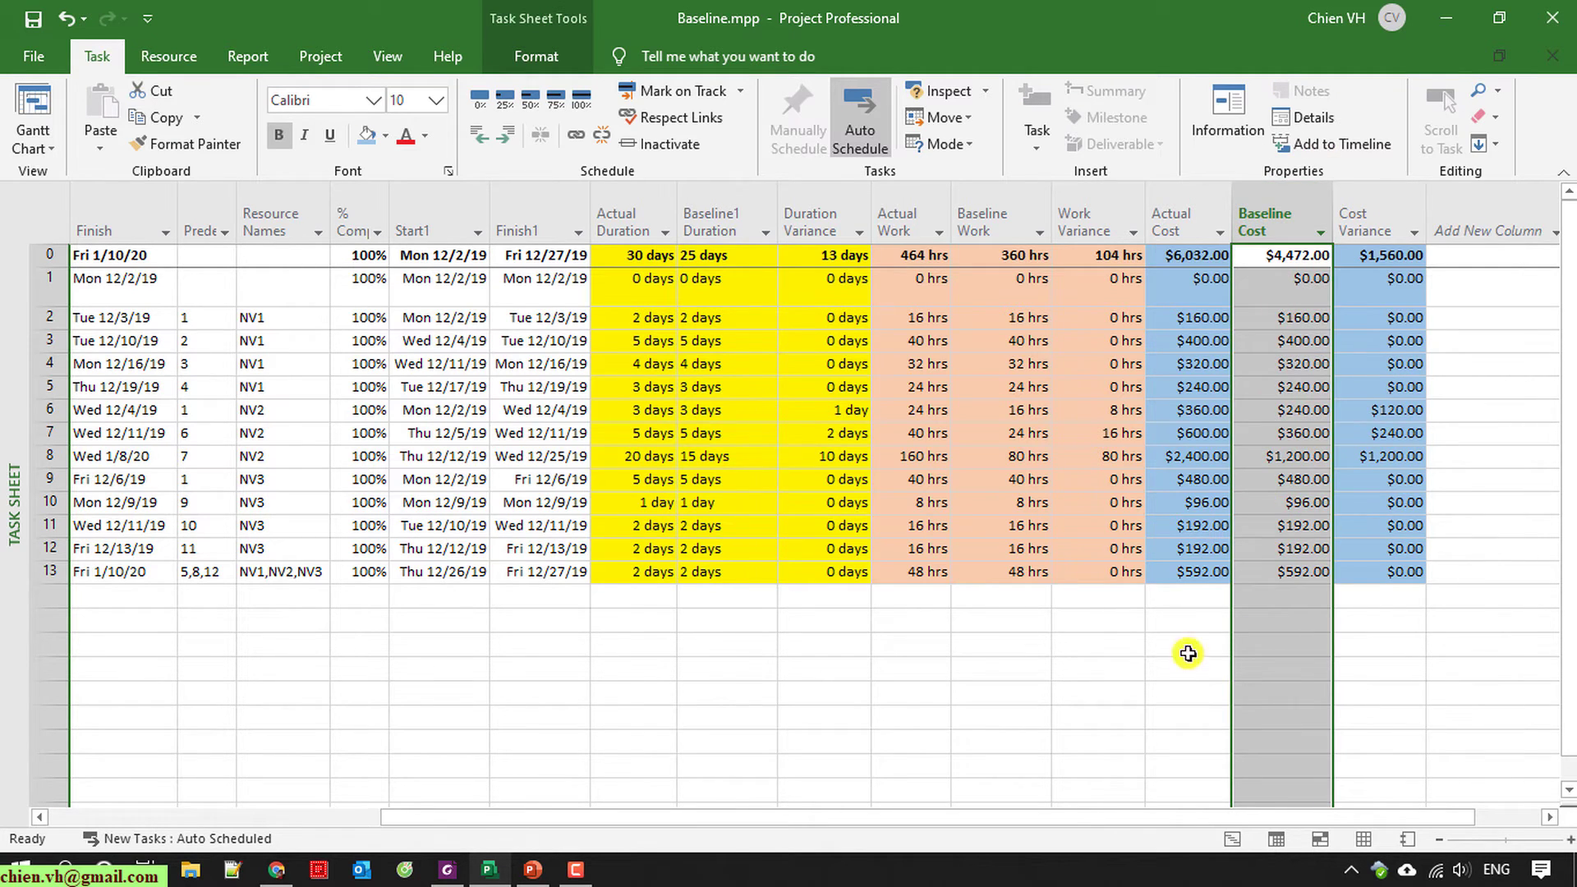
# Step: Fill the Actual Cost, Baseline Cost and Cost Variance columns with the same light blue
pyautogui.moveTo(1193, 212); pyautogui.dragTo(1400, 211)
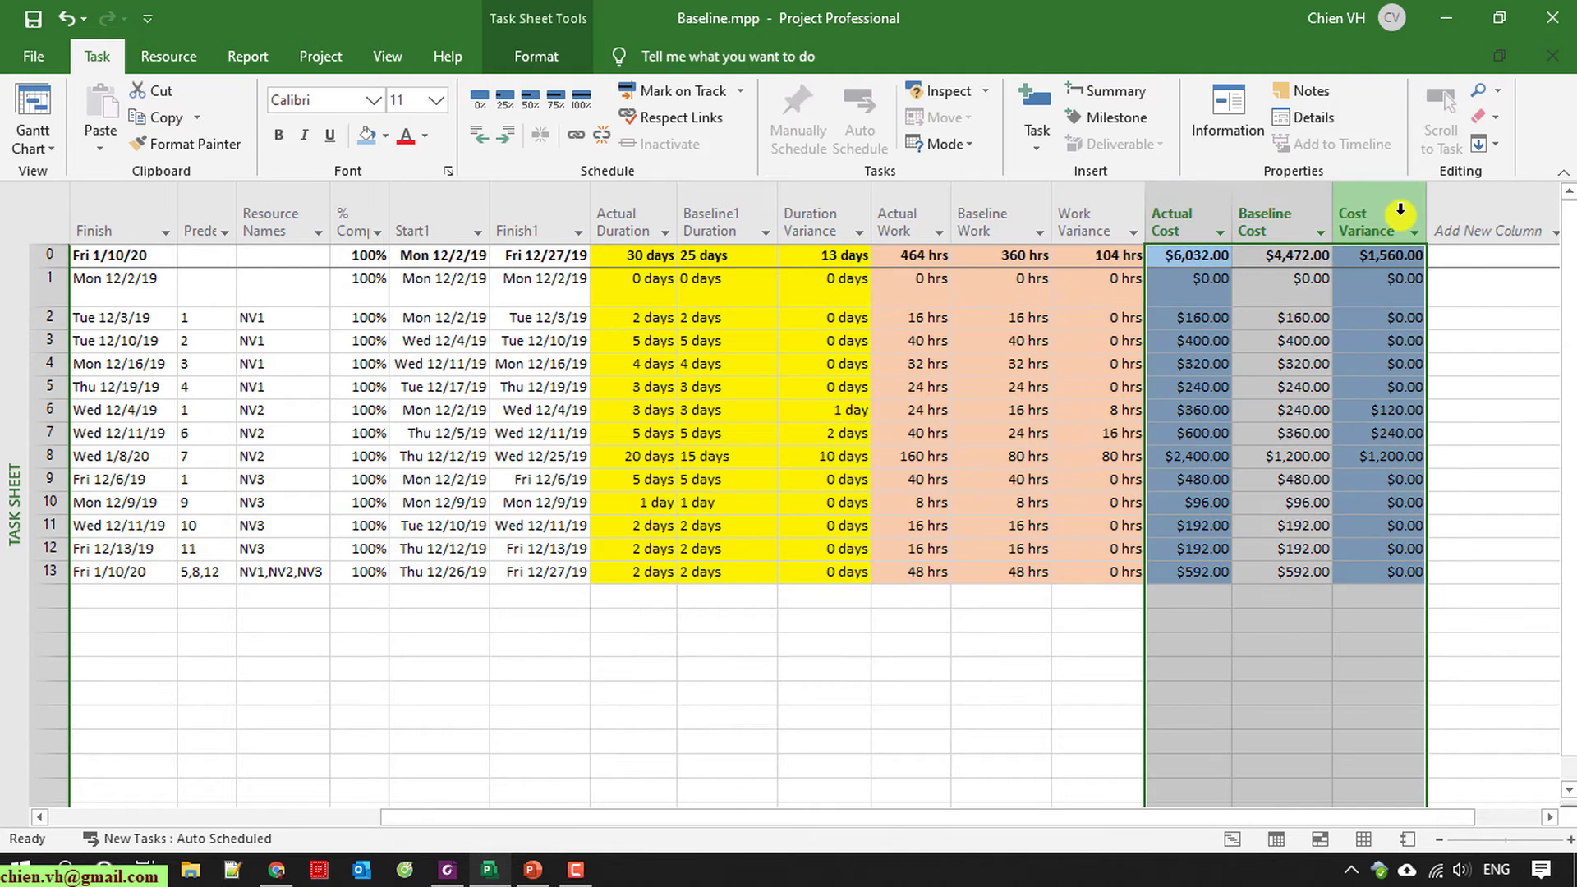
pyautogui.click(367, 134)
pyautogui.click(940, 637)
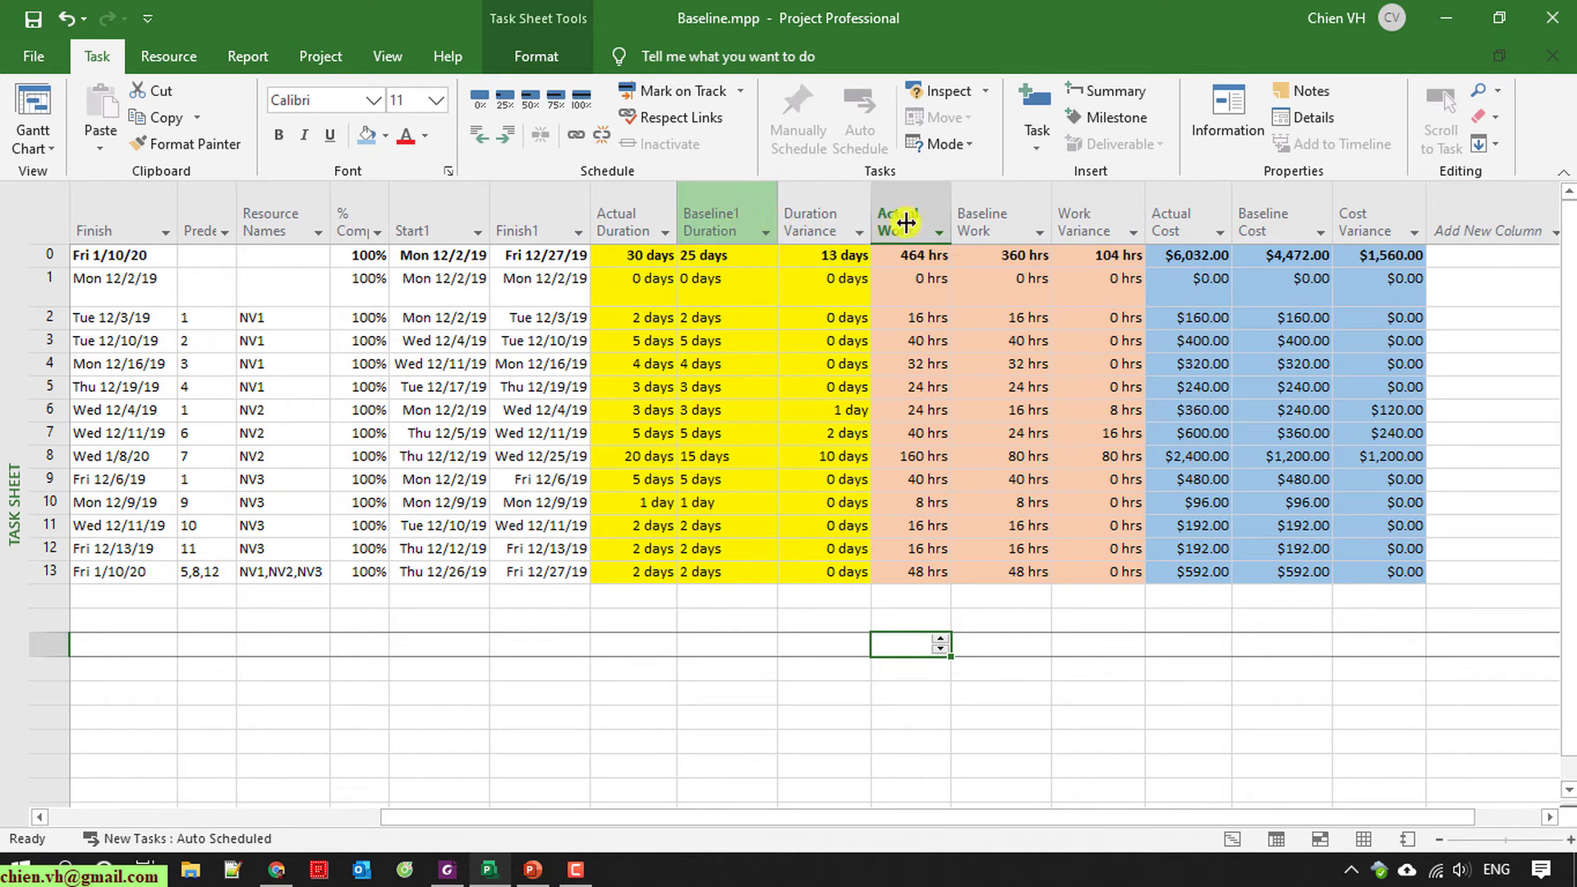
# Step: Add a Baseline Duration column and move it between Baseline1 Duration and Duration Variance
pyautogui.click(1525, 237)
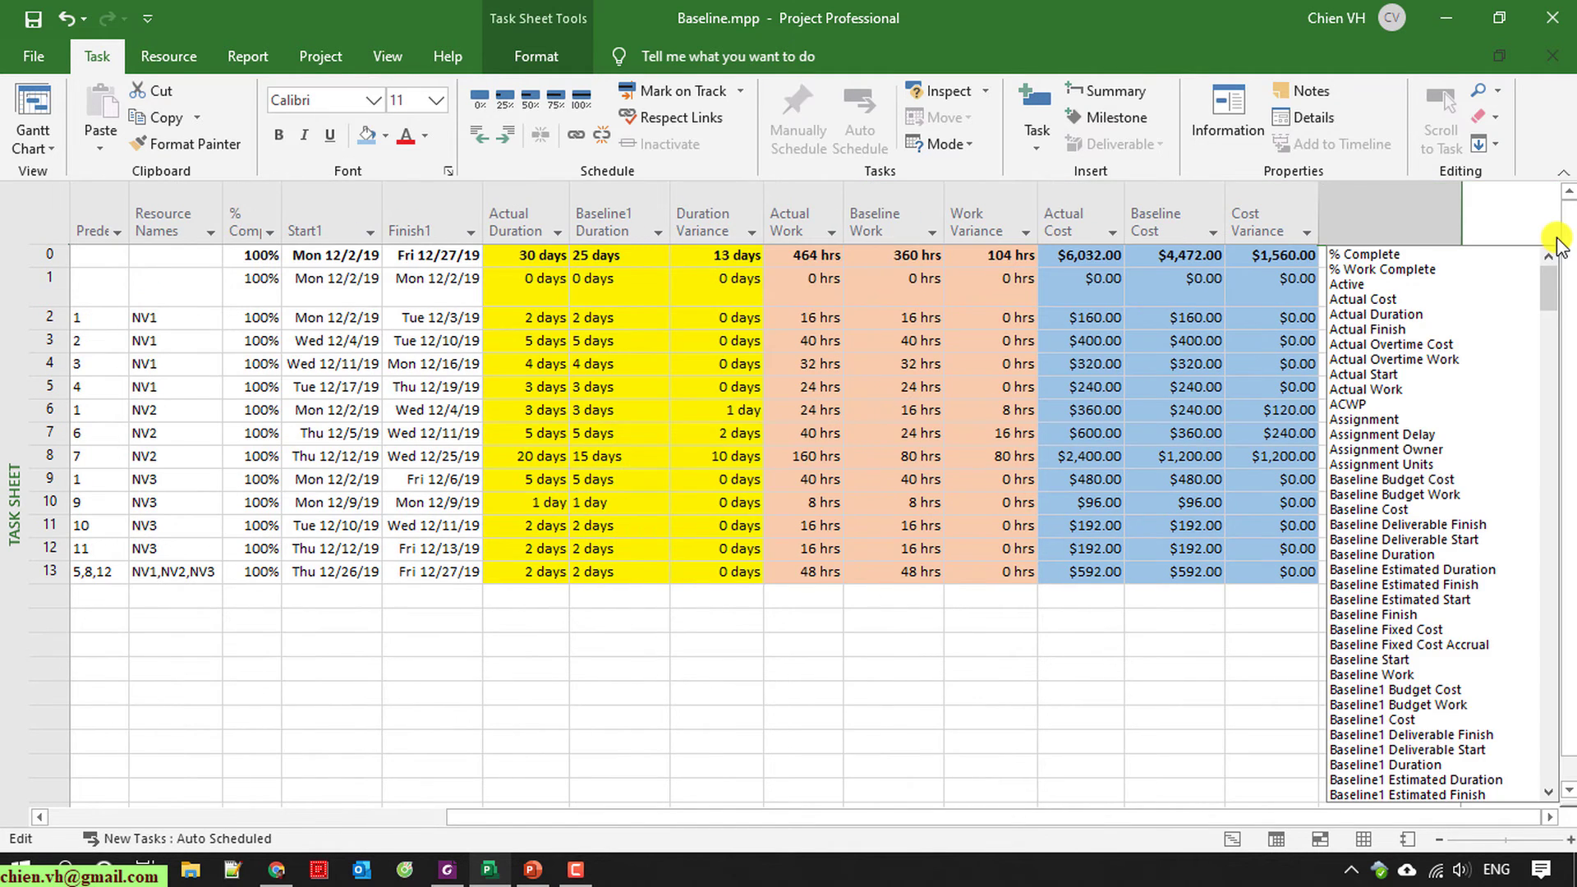
pyautogui.write('baseline duration')
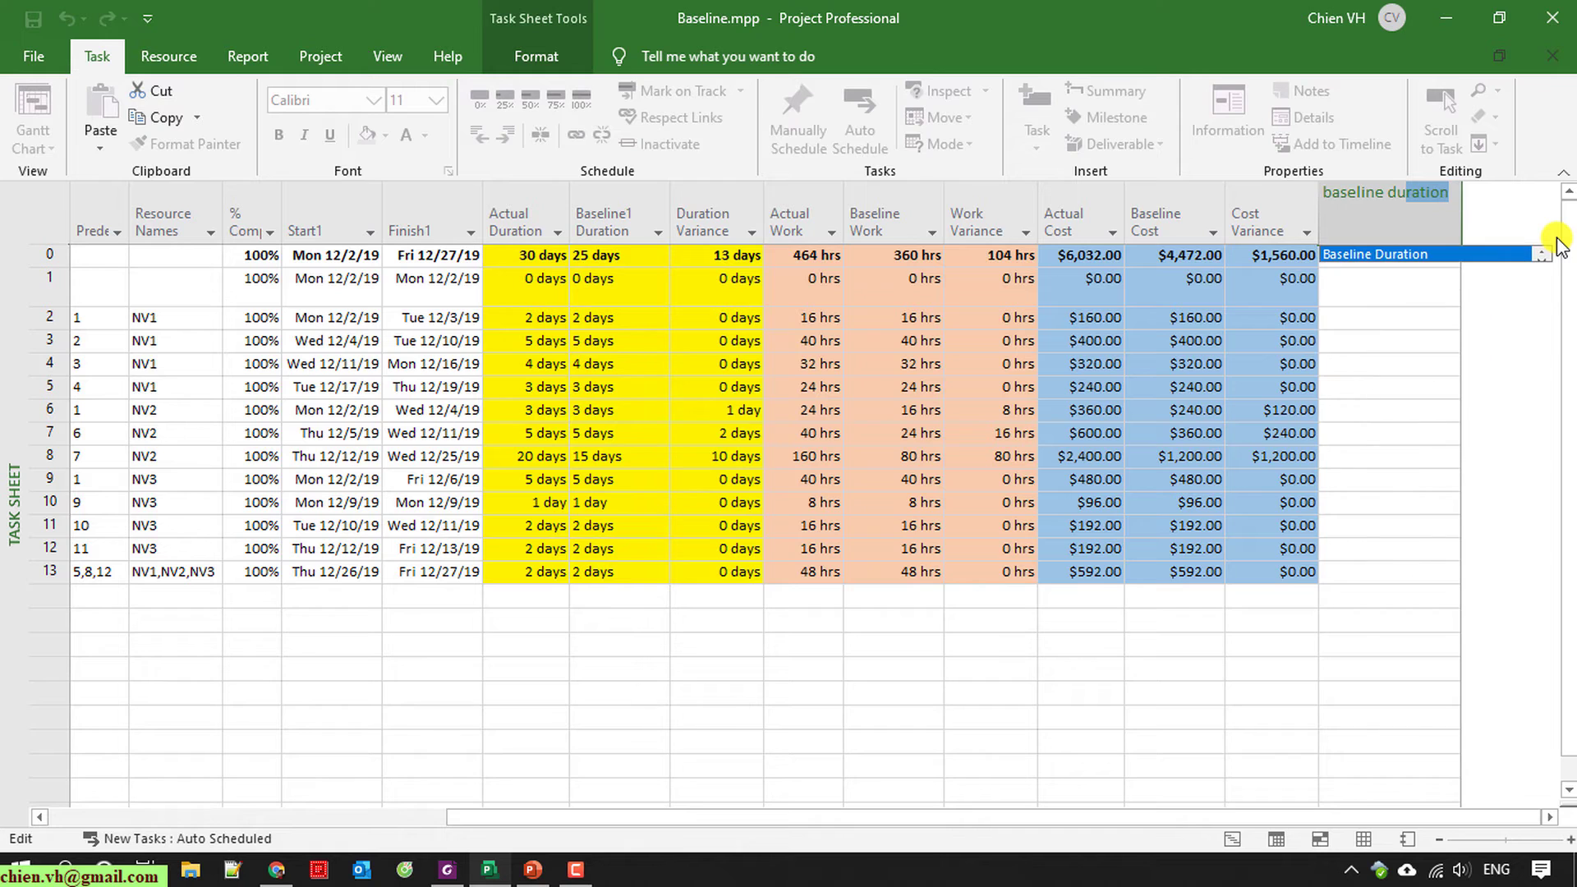
pyautogui.click(1481, 256)
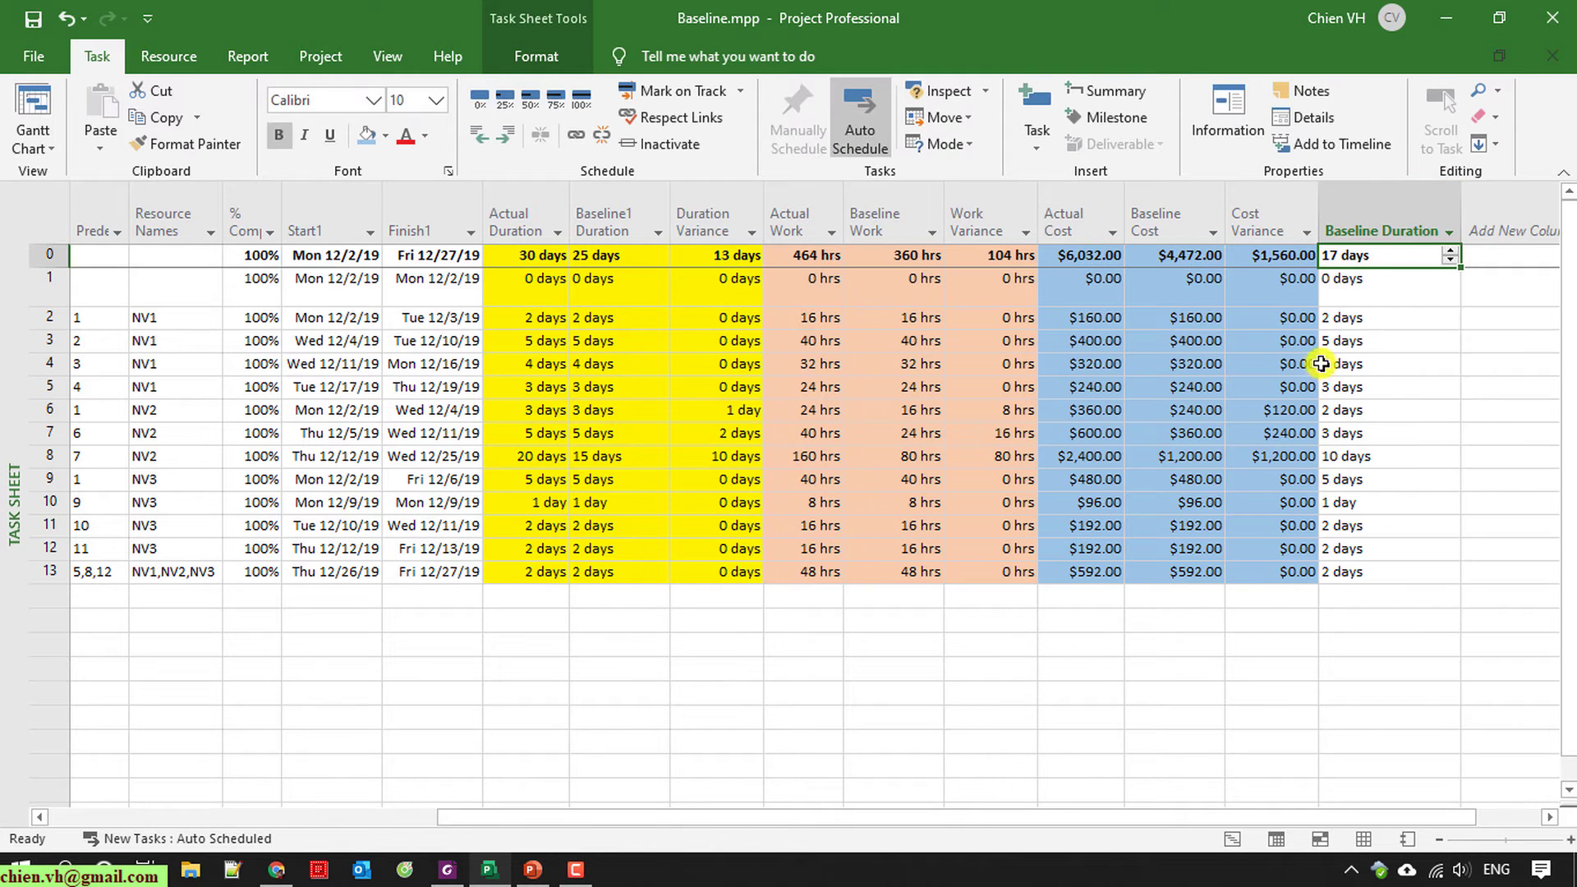
pyautogui.click(1371, 197)
pyautogui.moveTo(1393, 200); pyautogui.dragTo(657, 209)
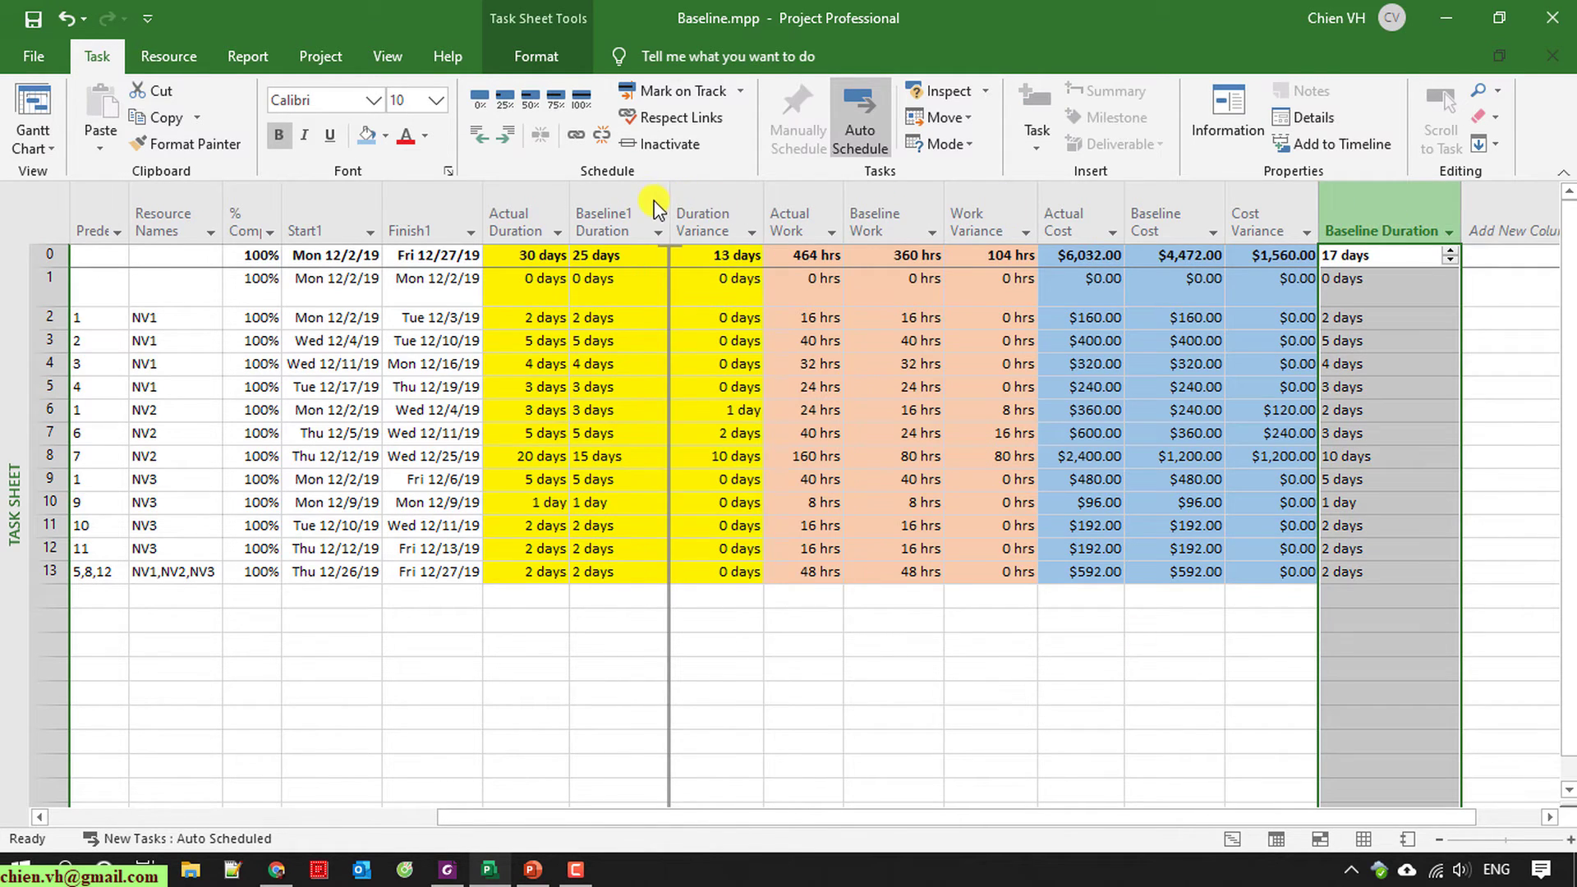
pyautogui.moveTo(671, 574); pyautogui.dragTo(671, 576)
# Step: Hide the Baseline1 Duration column and narrow Baseline Duration so its heading wraps onto two lines
pyautogui.click(612, 220)
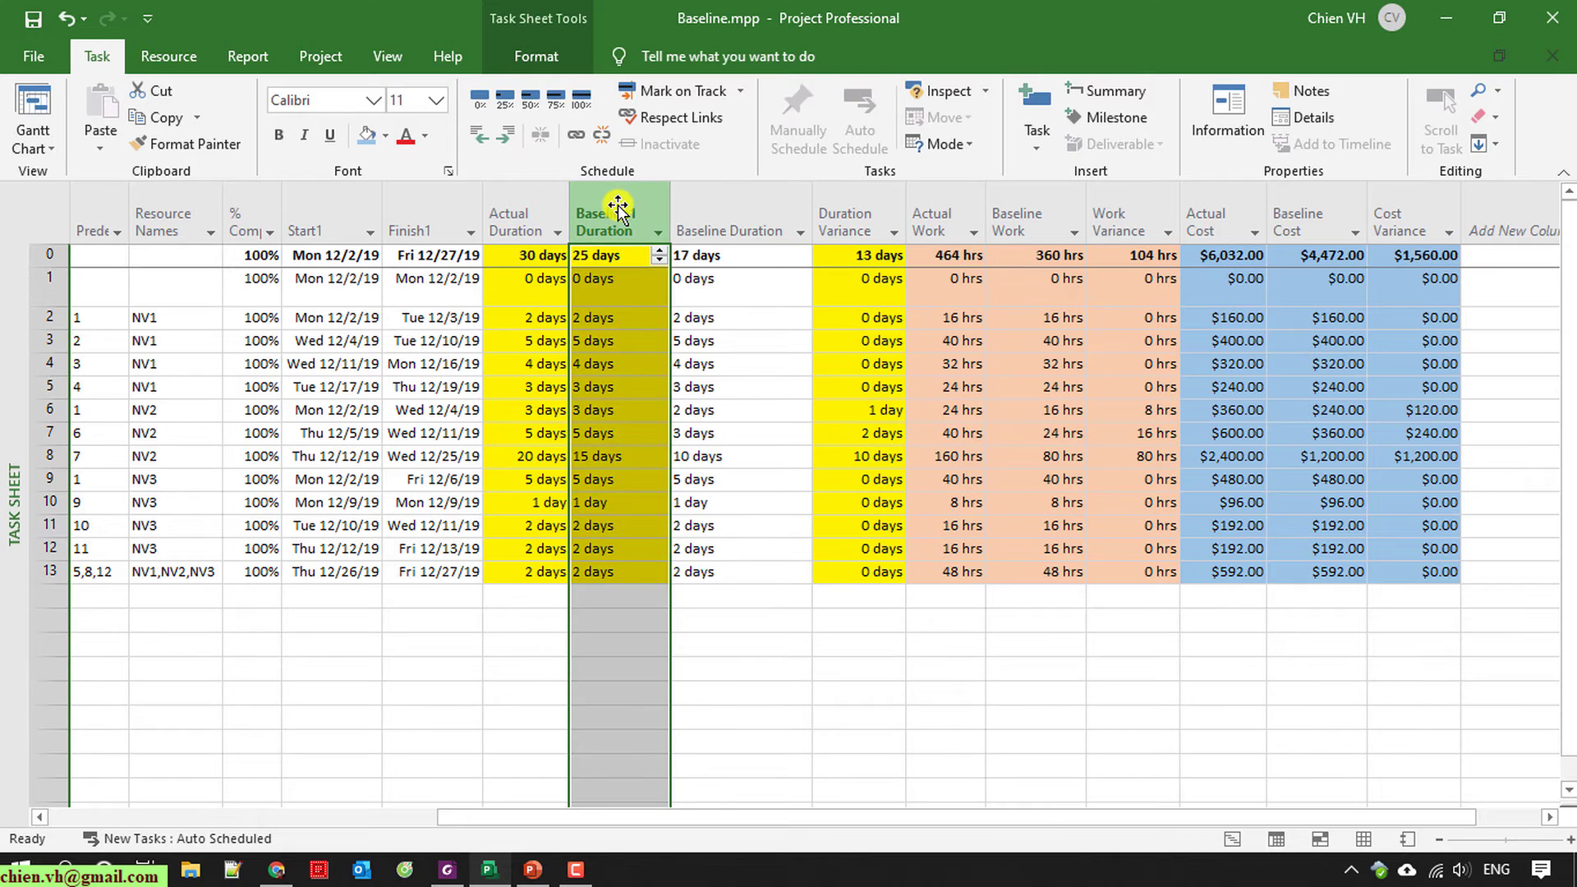
pyautogui.rightClick(611, 220)
pyautogui.click(698, 391)
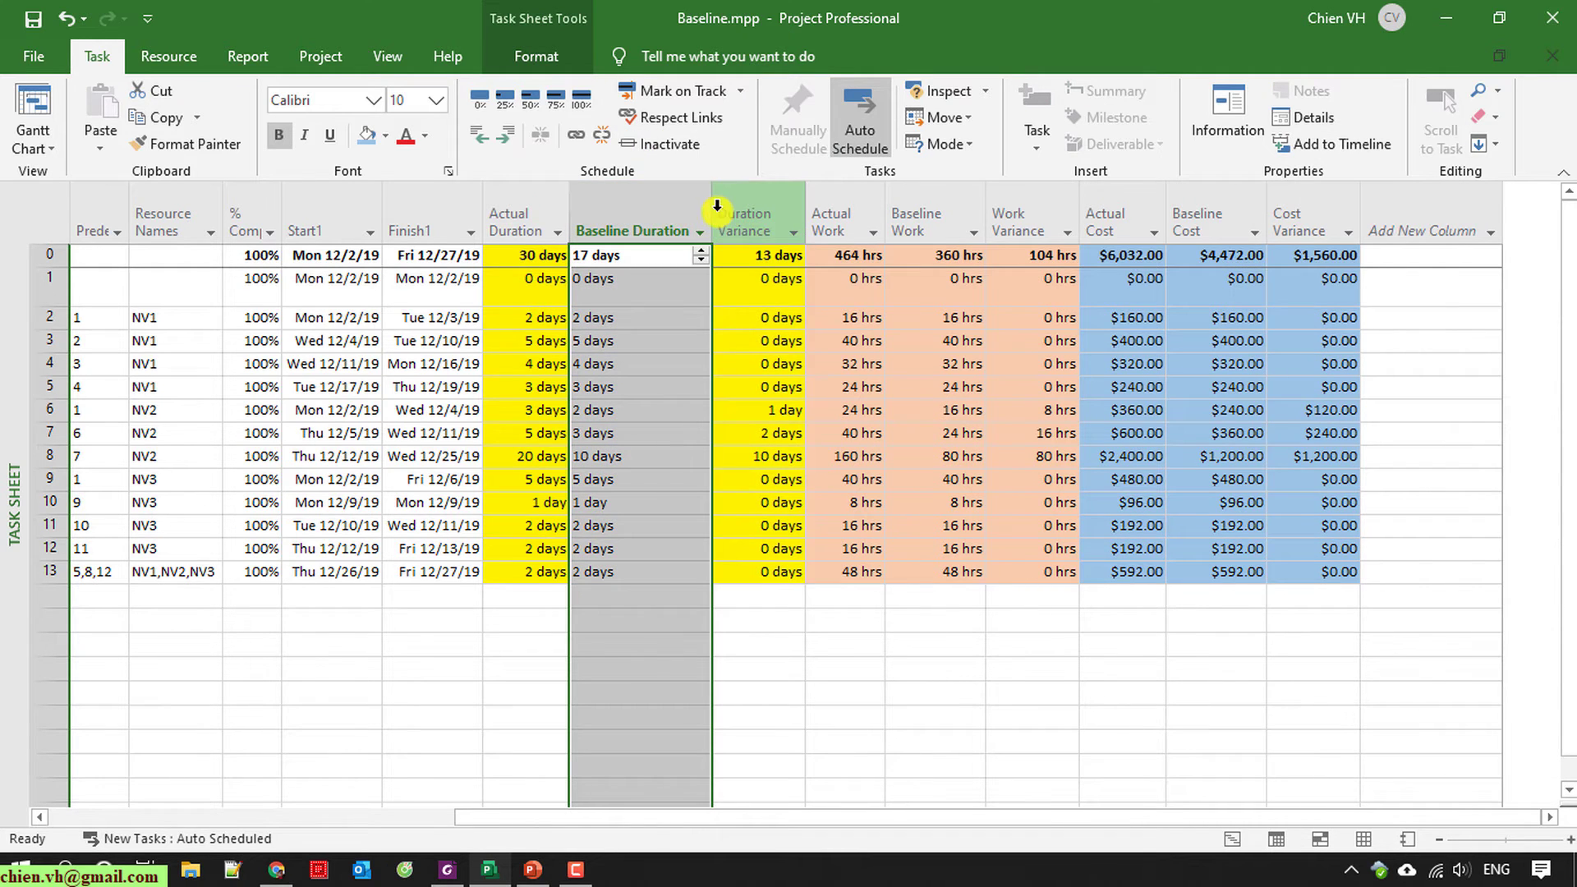
pyautogui.moveTo(697, 214); pyautogui.dragTo(852, 603)
pyautogui.click(641, 257)
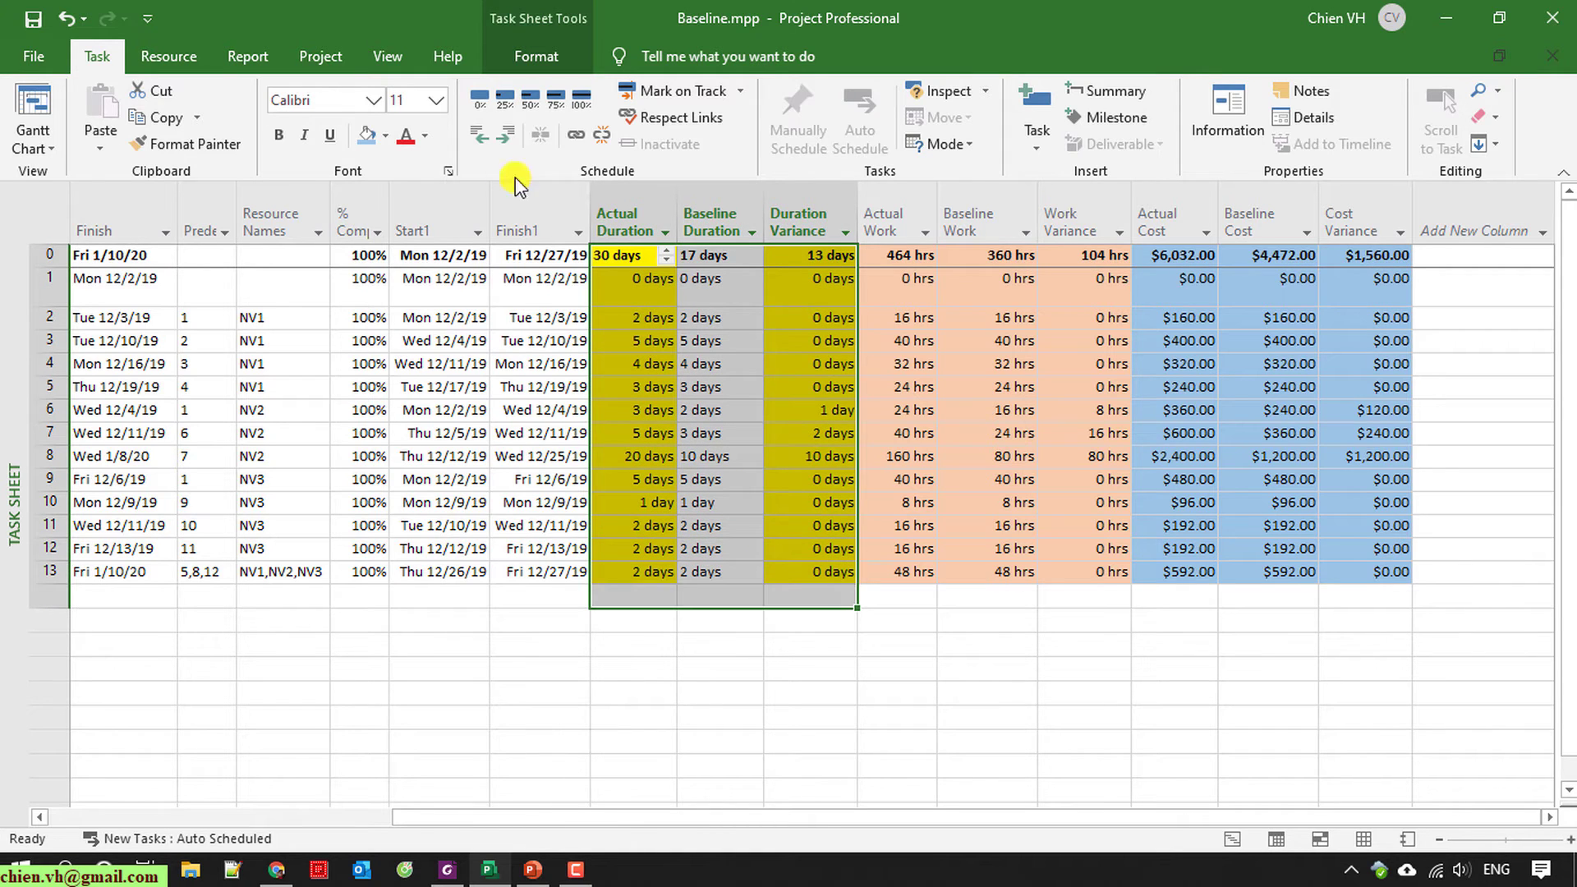
pyautogui.click(386, 136)
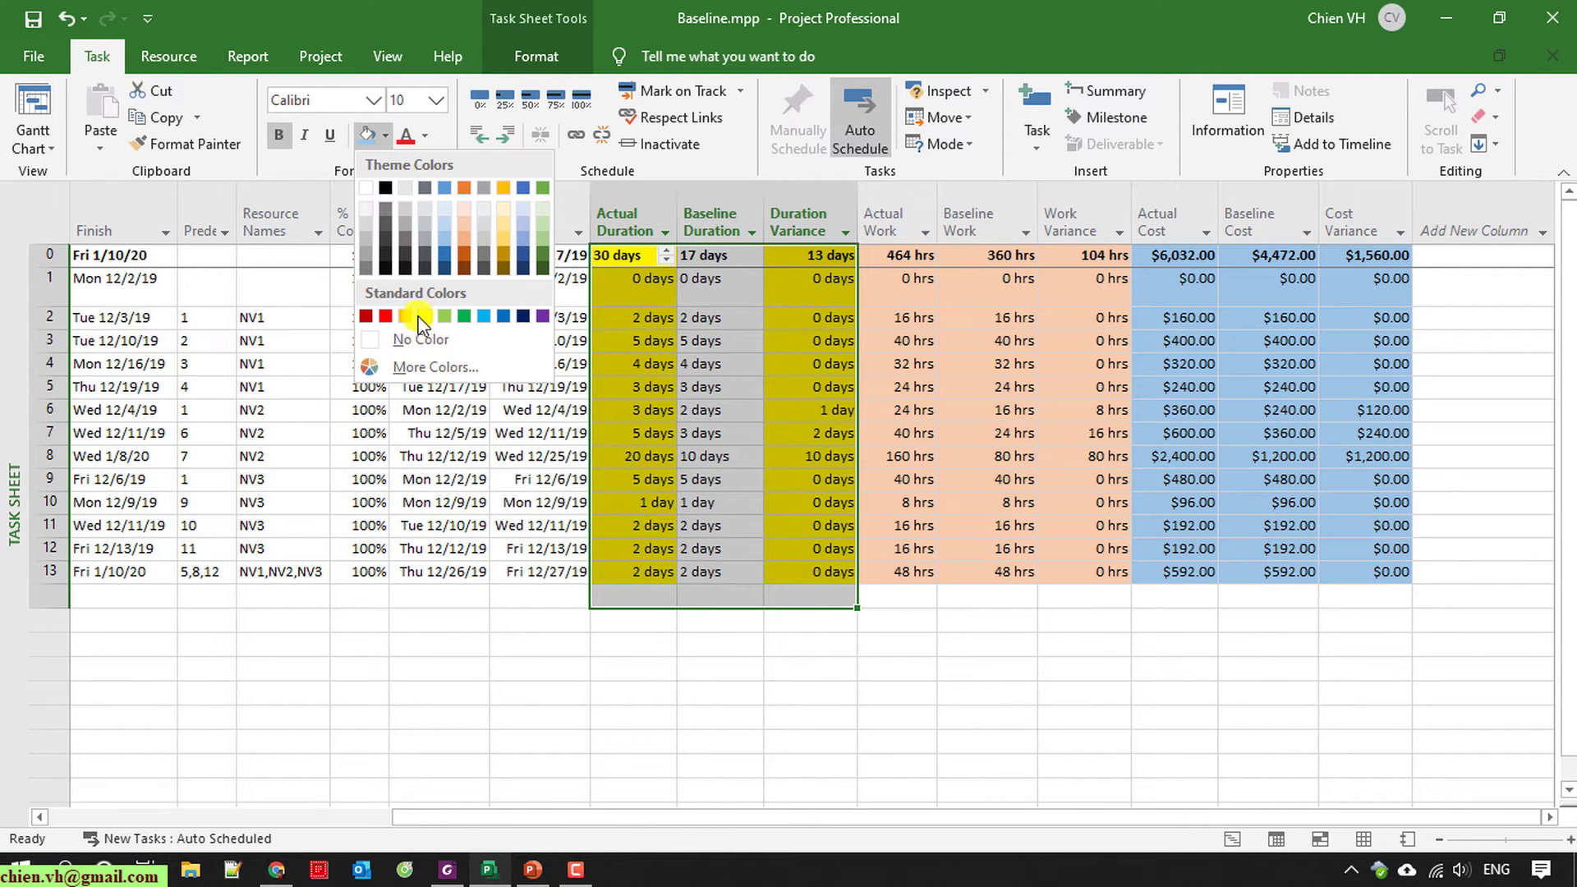
pyautogui.click(559, 722)
pyautogui.click(661, 317)
# Step: Fill the Baseline Duration cells from the project summary row through task 13 with yellow
pyautogui.moveTo(694, 255); pyautogui.dragTo(693, 575)
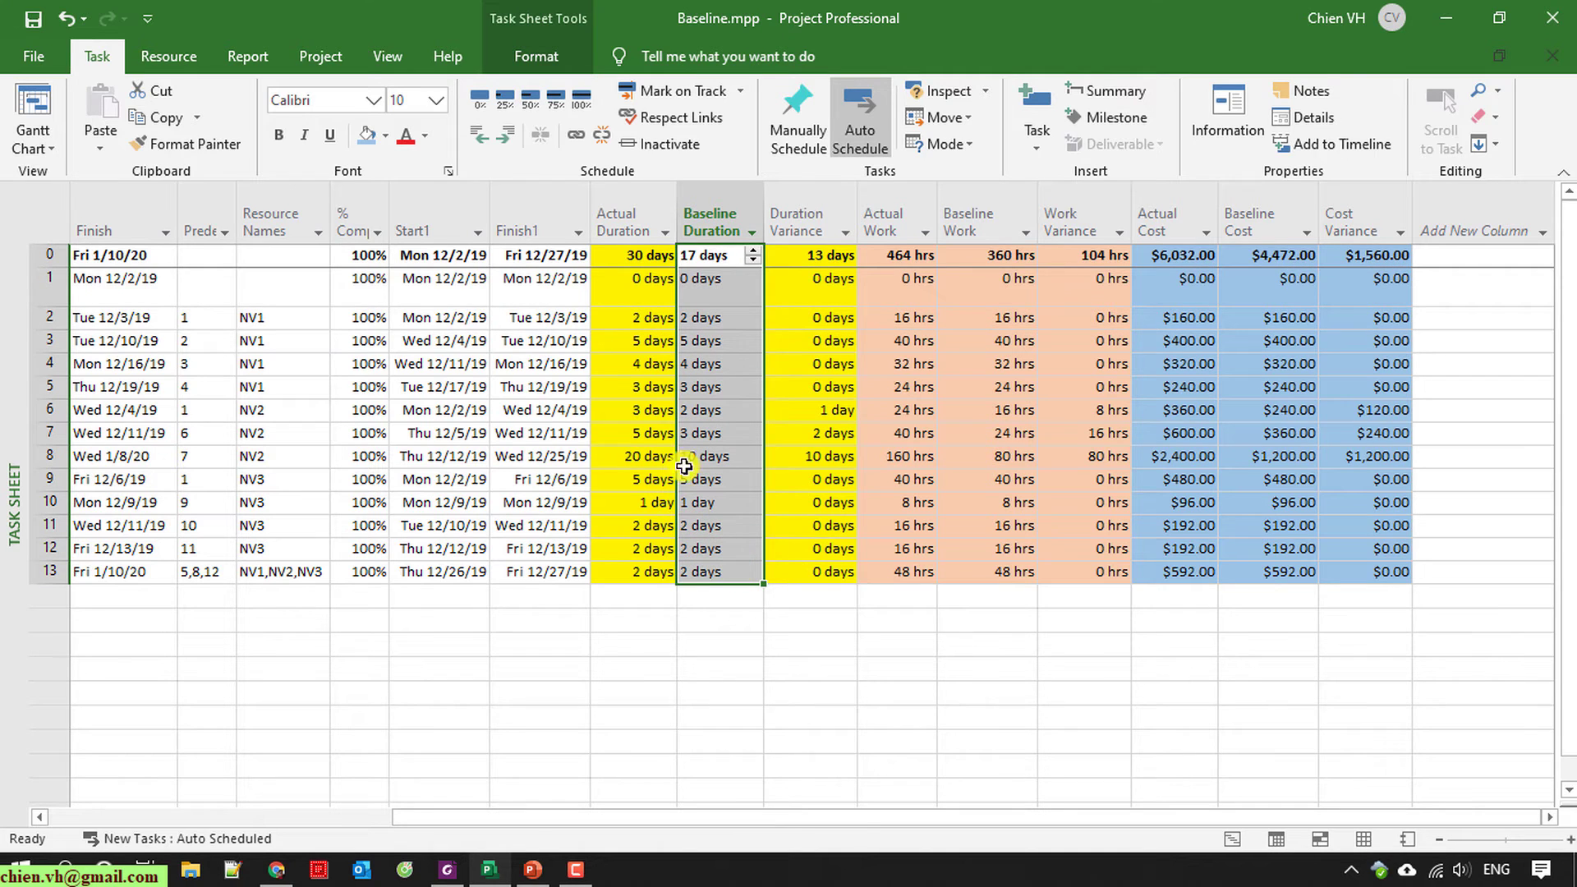
pyautogui.click(386, 136)
pyautogui.click(421, 317)
pyautogui.click(634, 697)
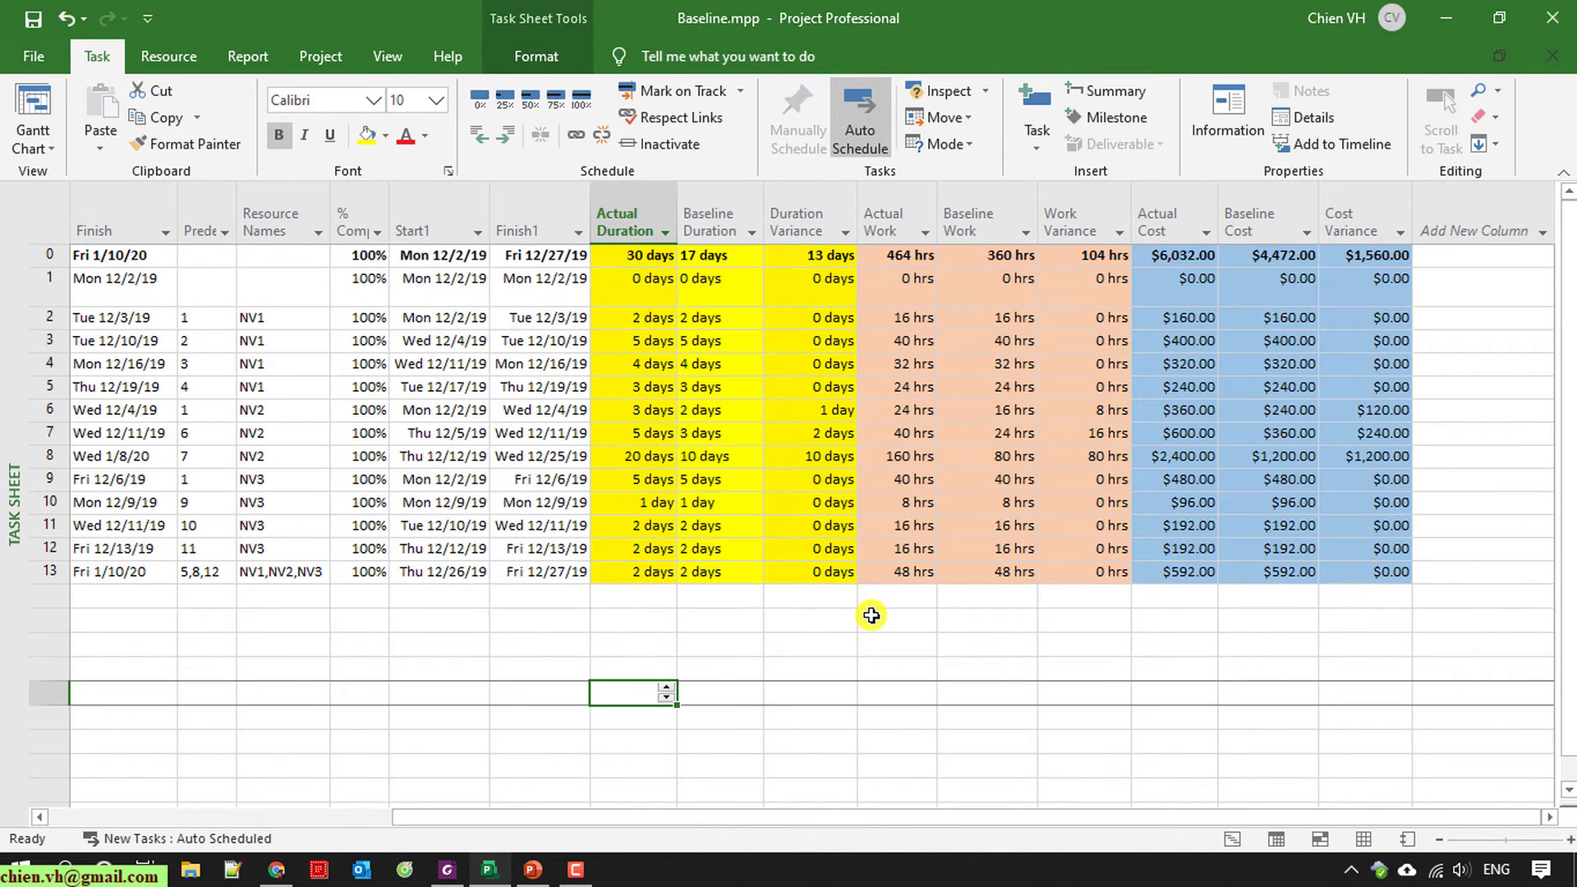
pyautogui.click(1092, 739)
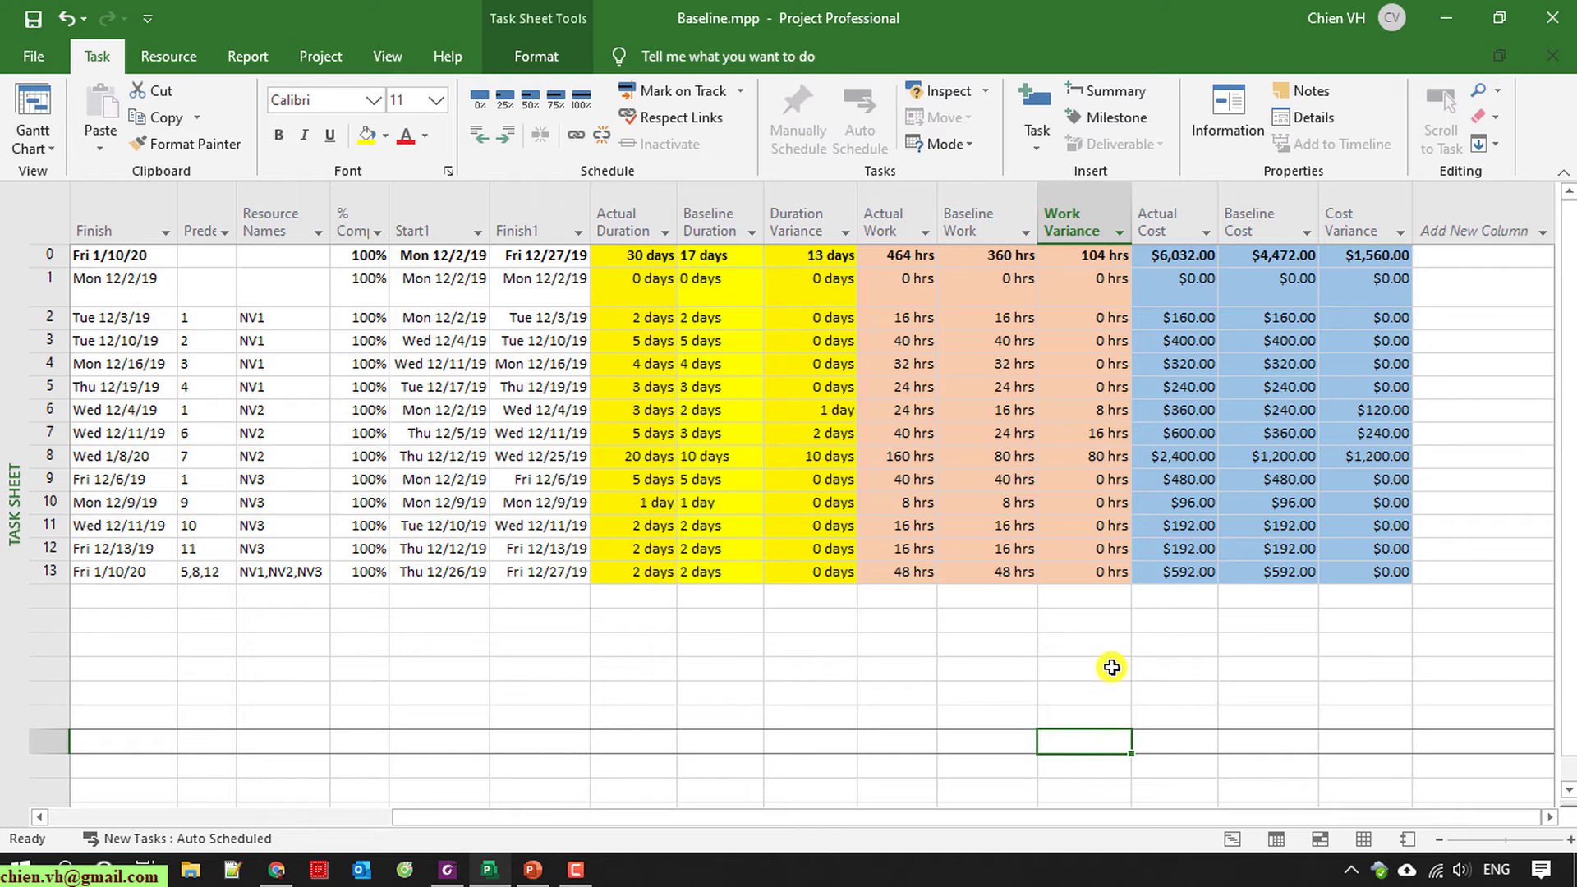
pyautogui.click(722, 217)
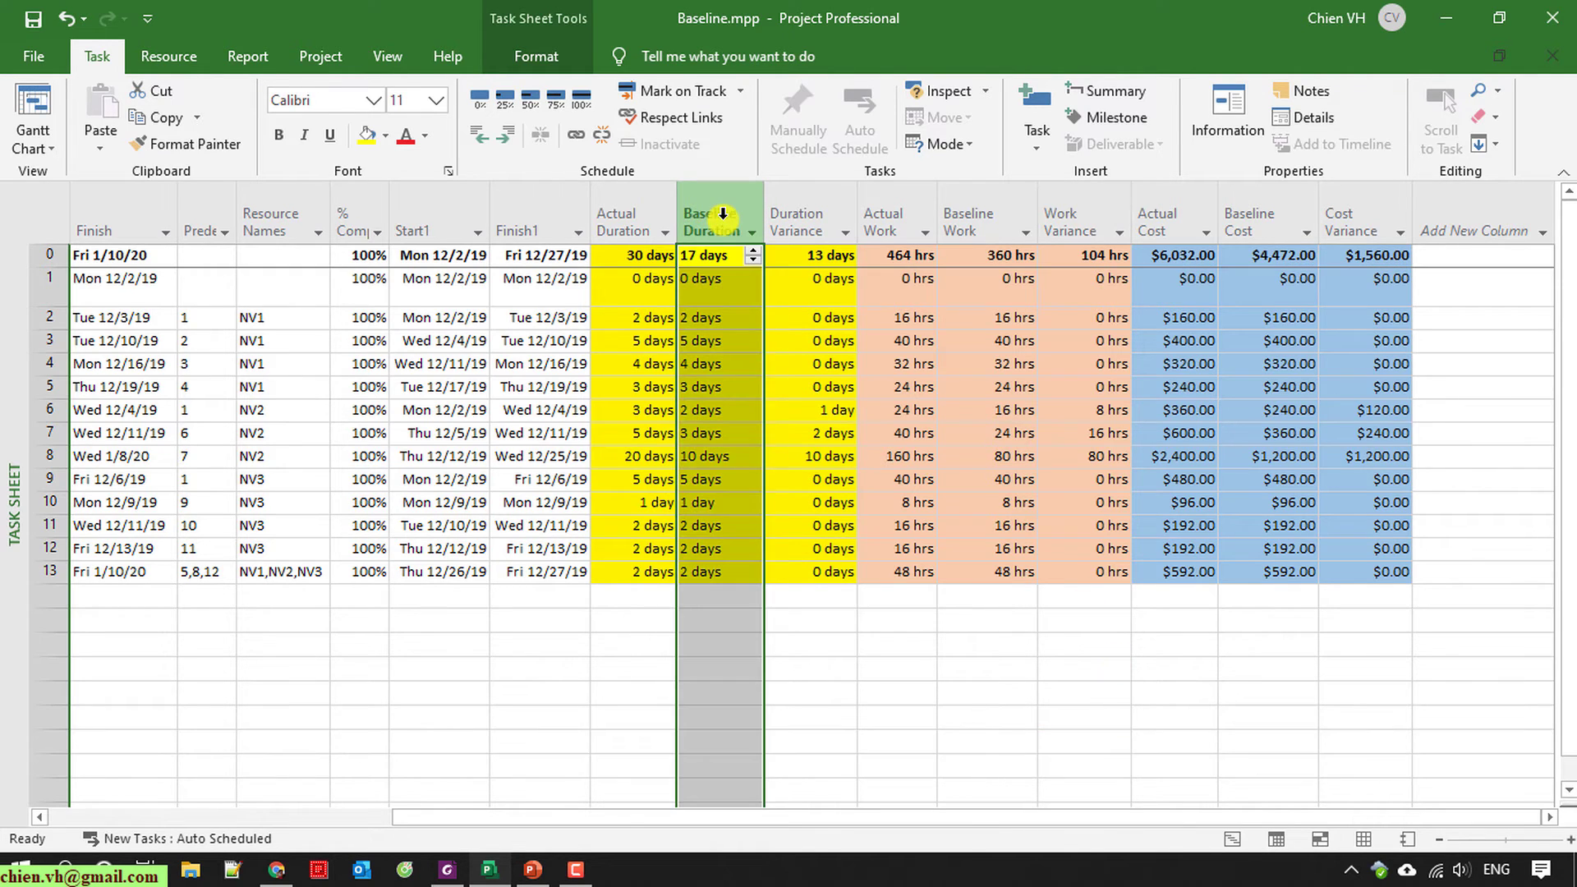
# Step: Compare actual duration, baseline duration and duration variance for the project summary row and the individual tasks, especially tasks 6 to 8
pyautogui.click(633, 205)
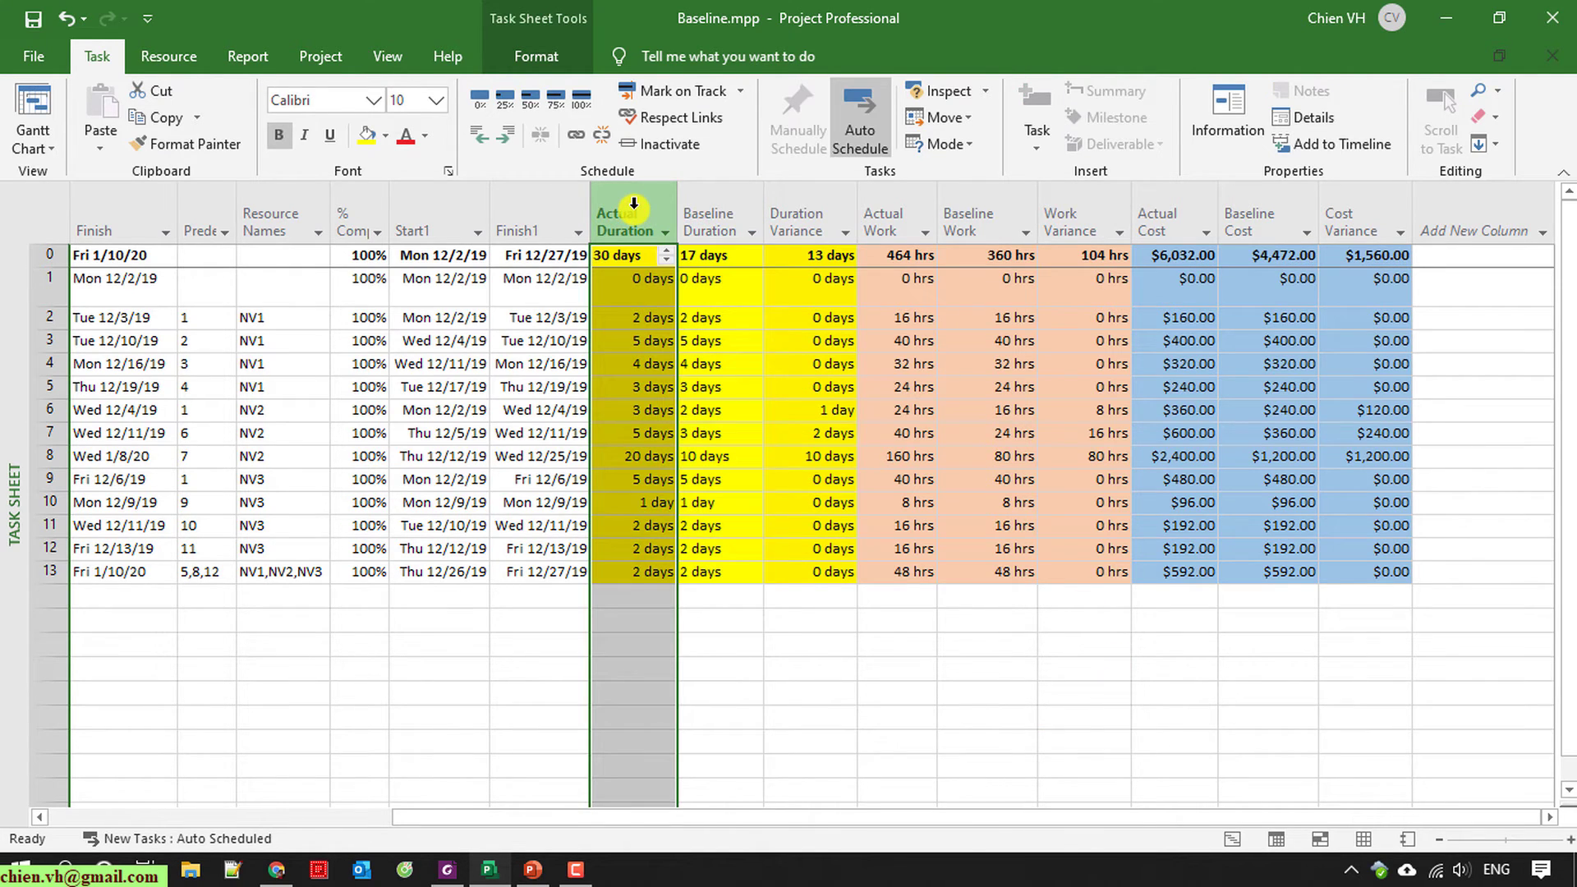
pyautogui.click(827, 254)
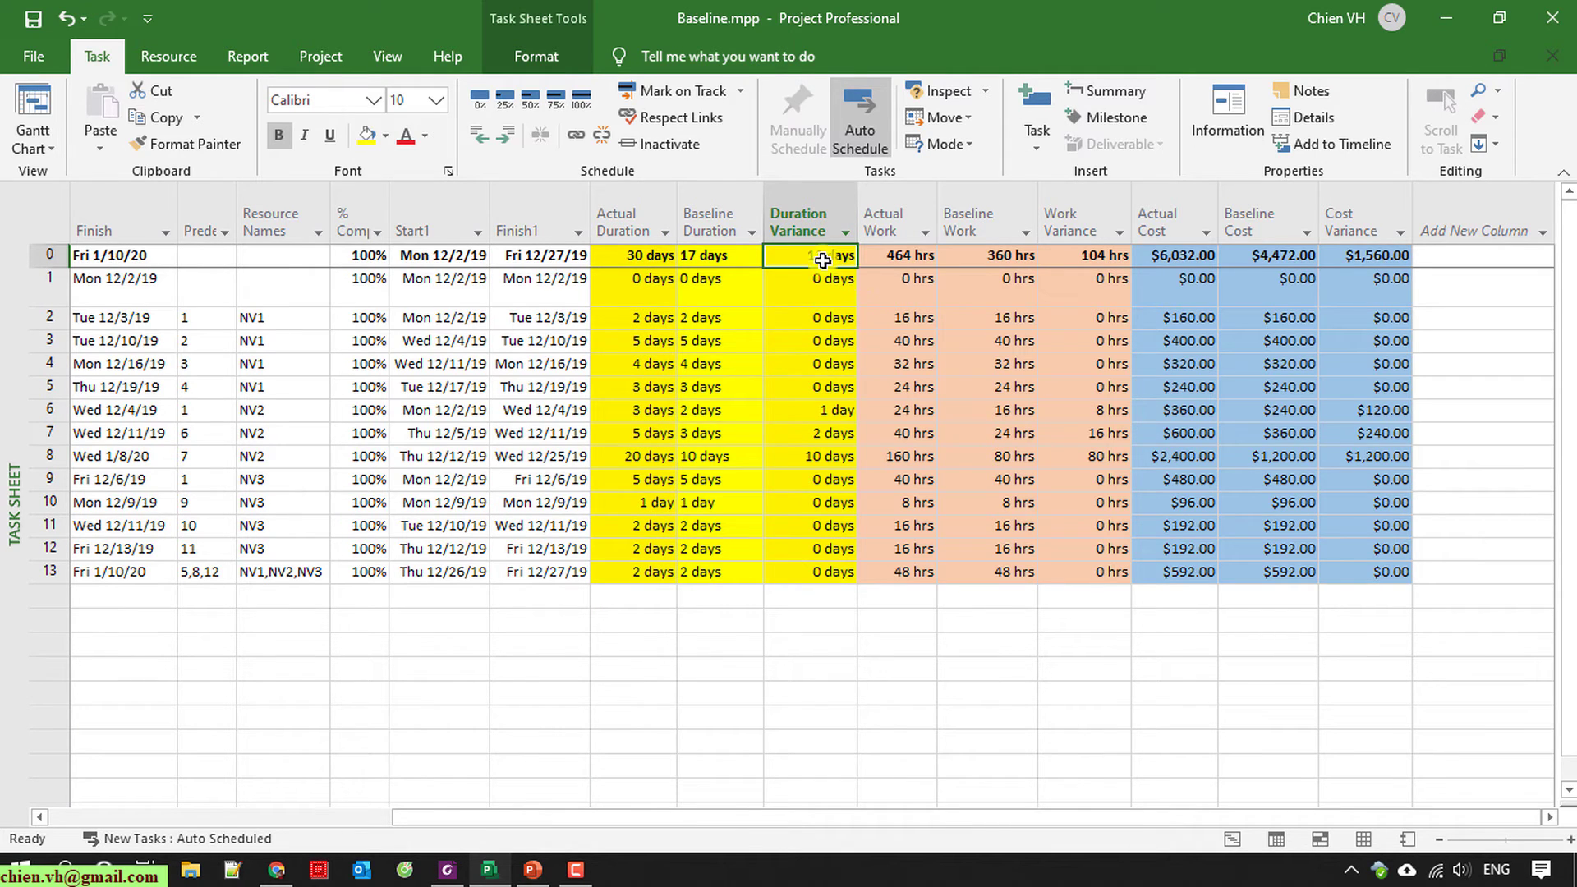
pyautogui.moveTo(677, 259); pyautogui.dragTo(832, 265)
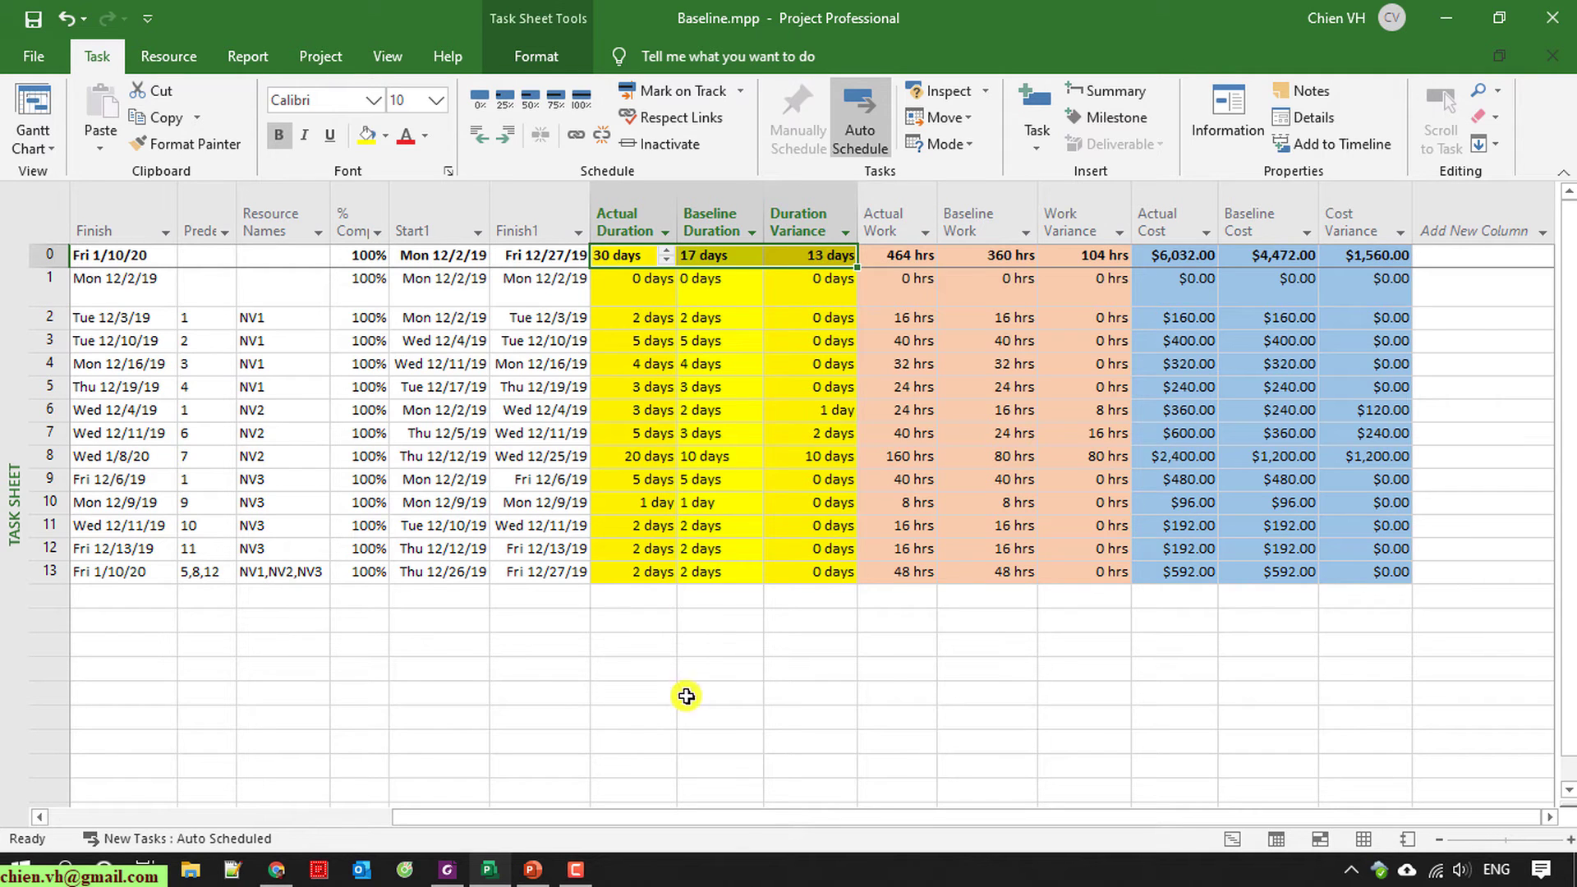
pyautogui.moveTo(788, 825)
pyautogui.mouseDown()
pyautogui.moveTo(485, 820)
pyautogui.moveTo(776, 818)
pyautogui.mouseUp()
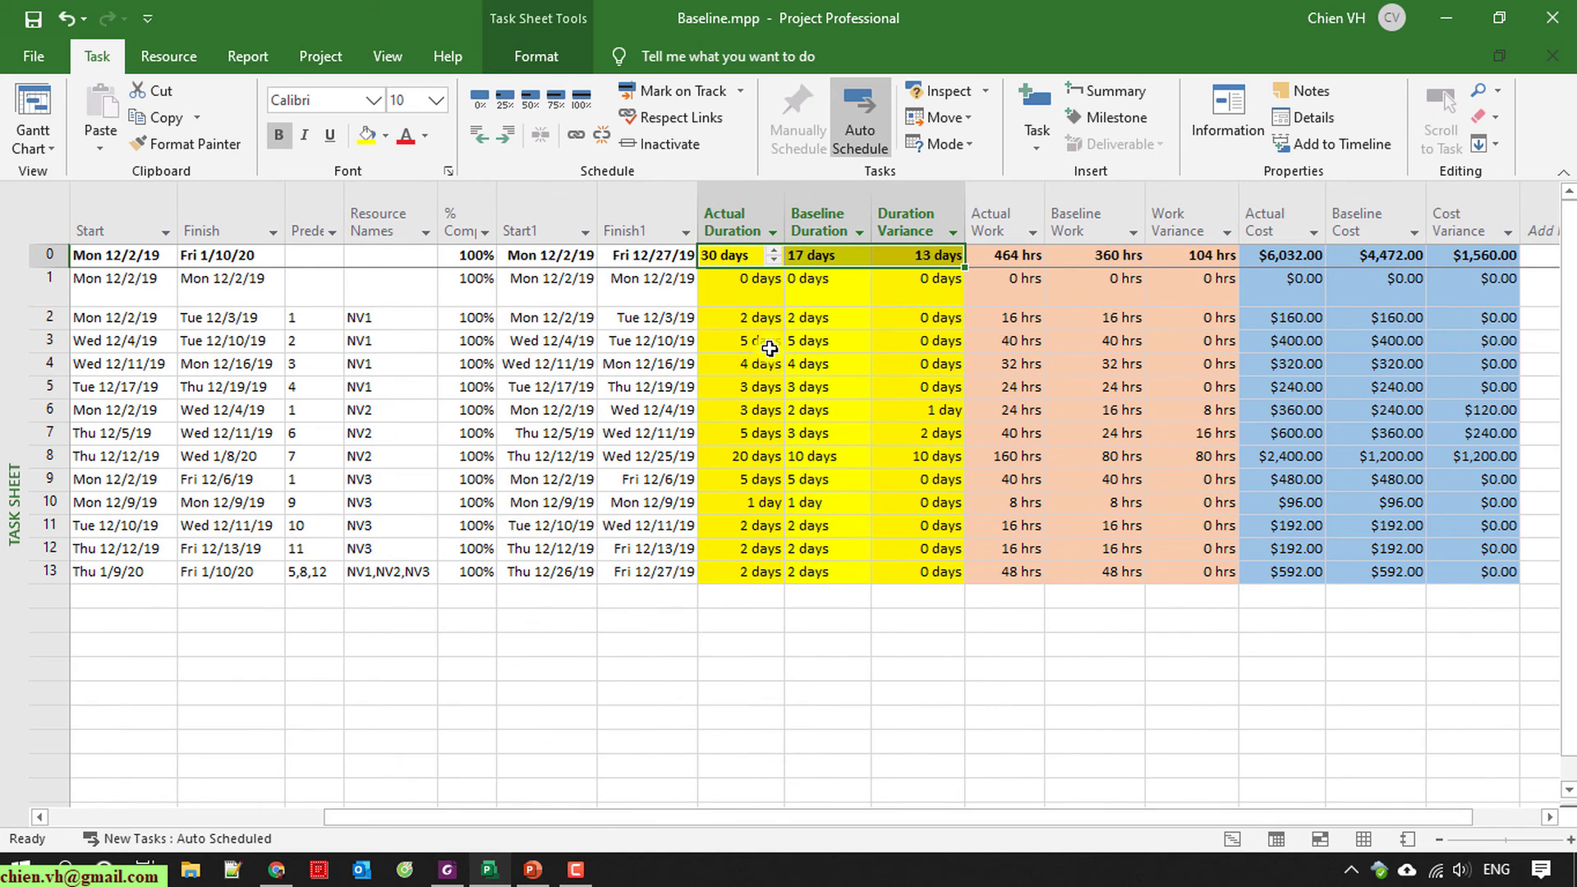
pyautogui.click(751, 284)
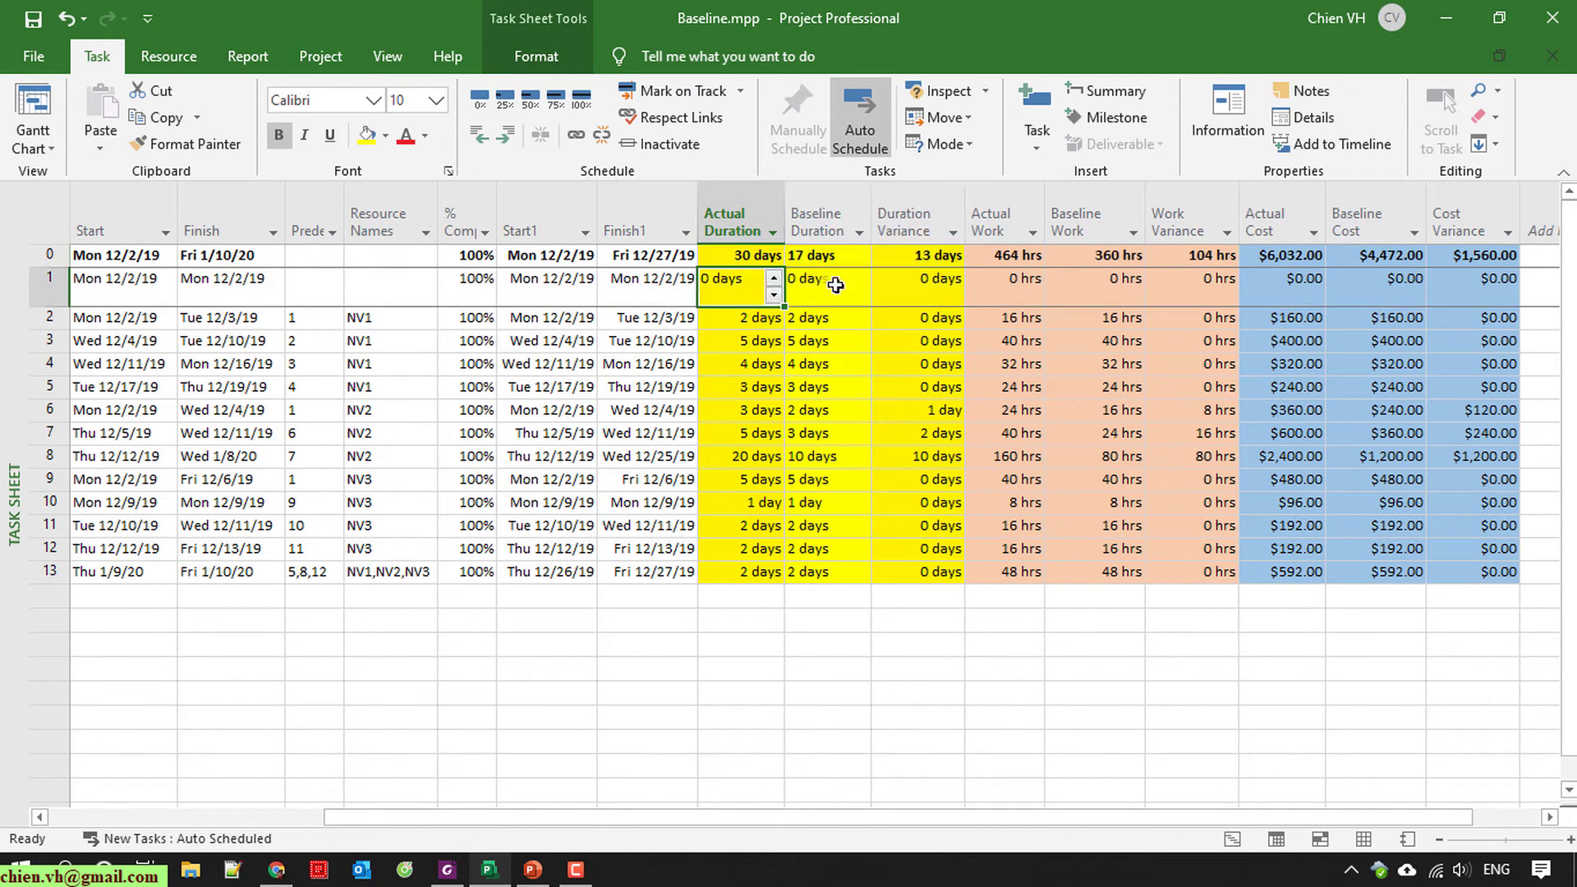
pyautogui.click(754, 320)
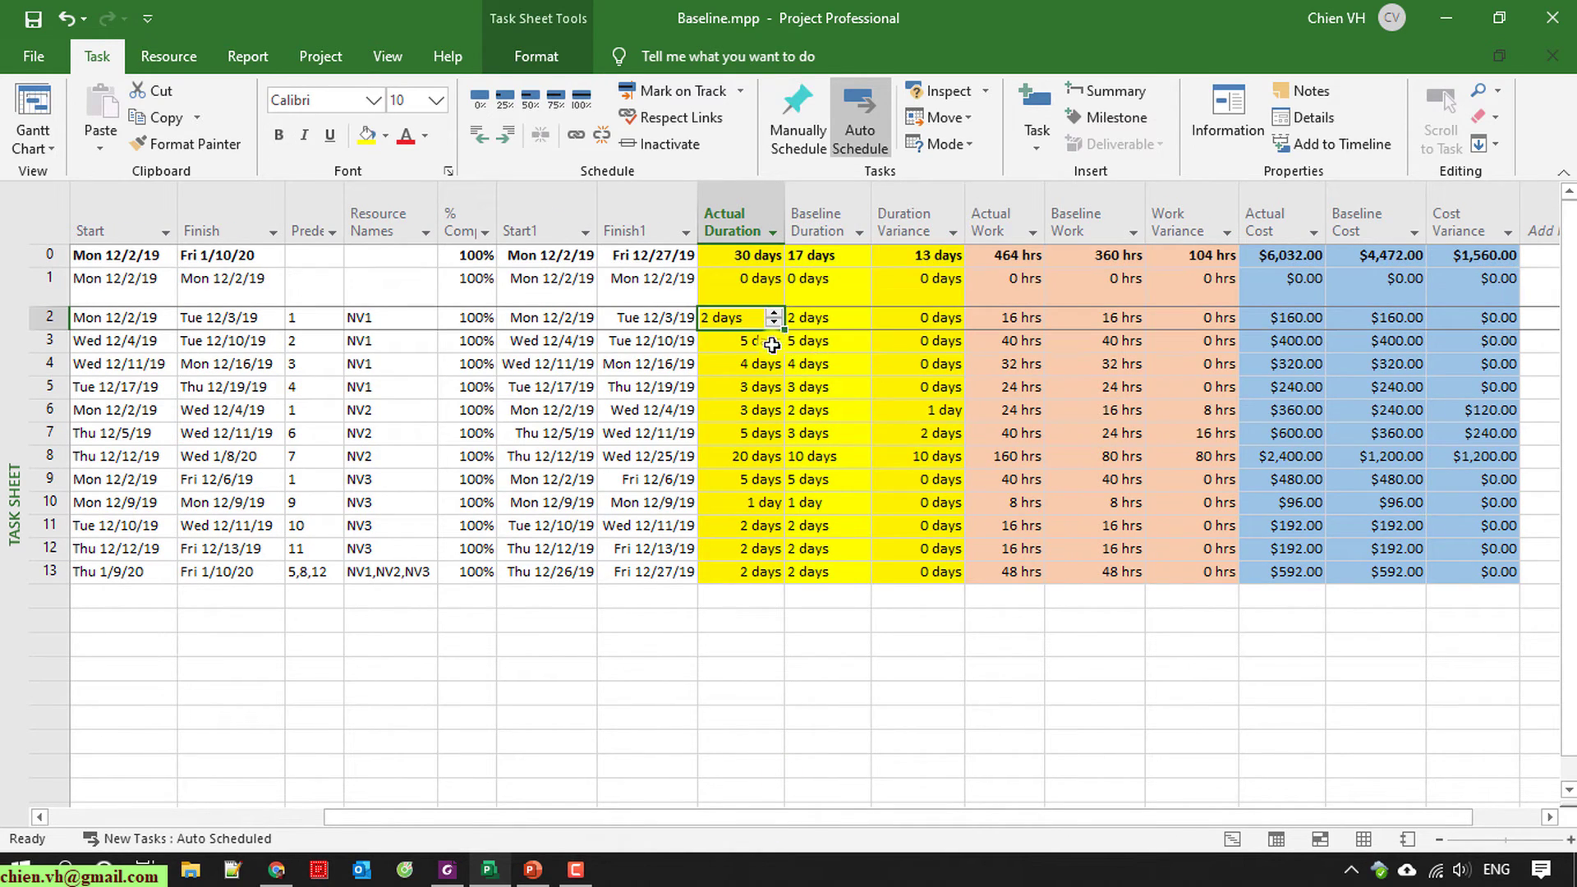
pyautogui.click(934, 691)
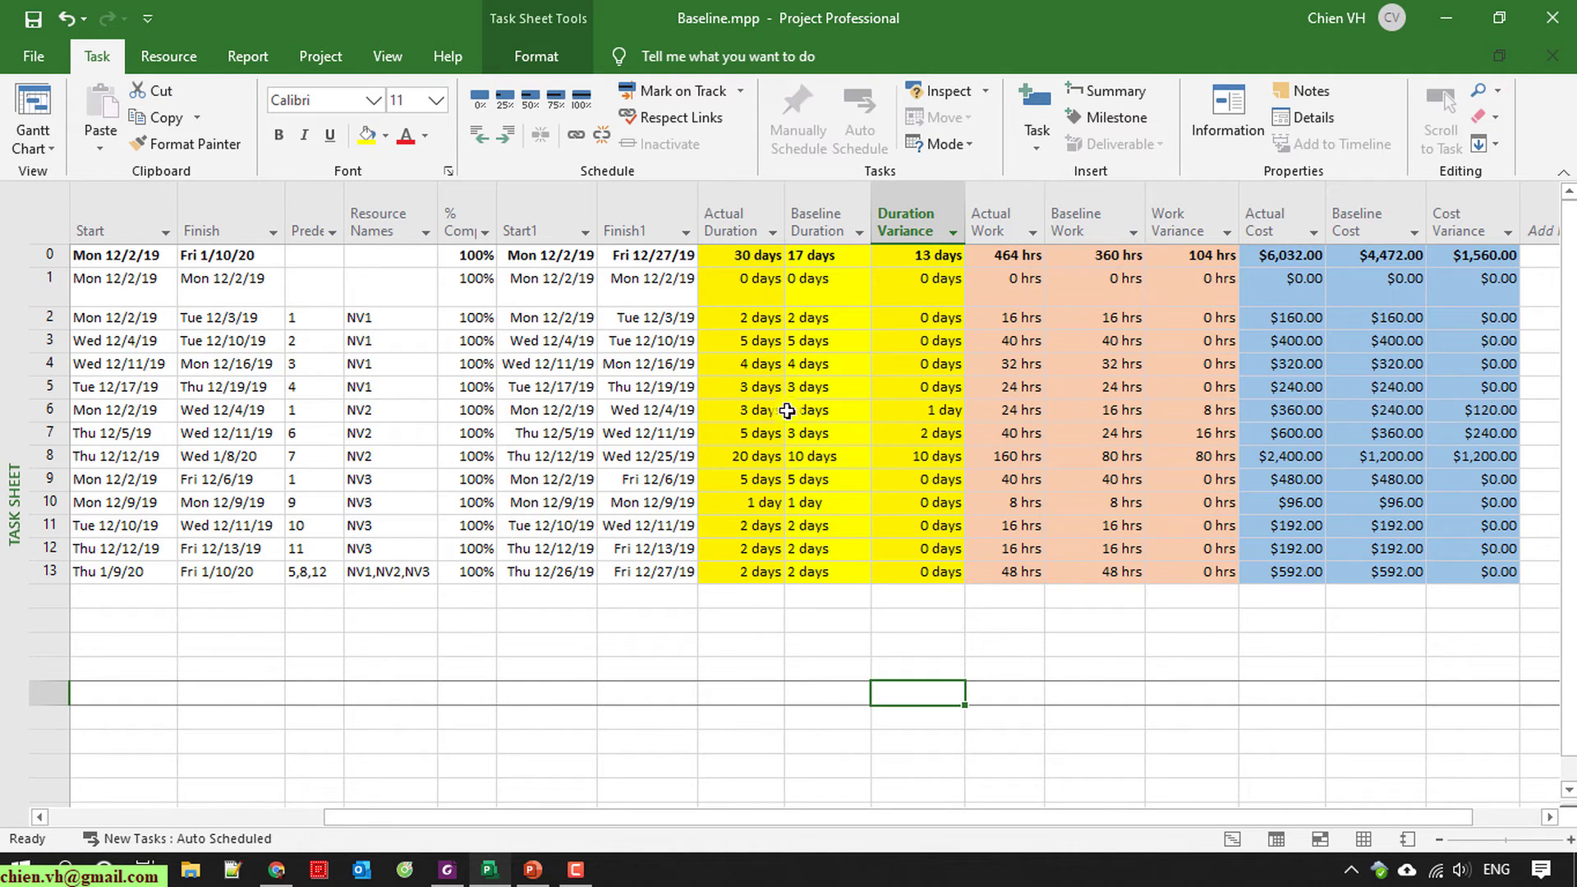
pyautogui.click(943, 408)
pyautogui.click(931, 433)
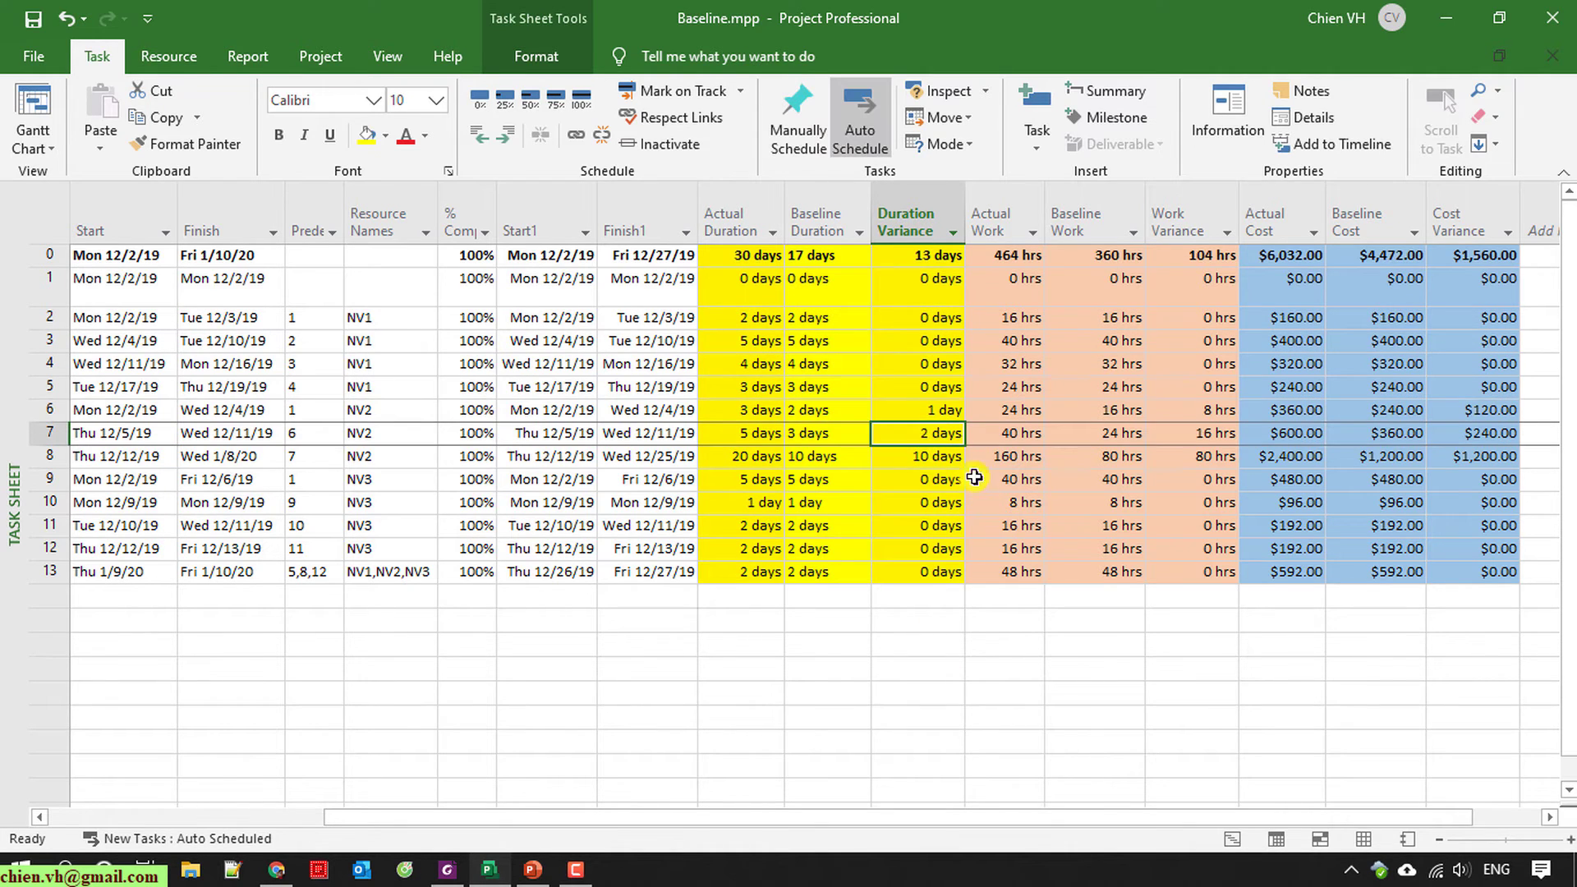
pyautogui.click(942, 456)
pyautogui.moveTo(761, 411); pyautogui.dragTo(915, 451)
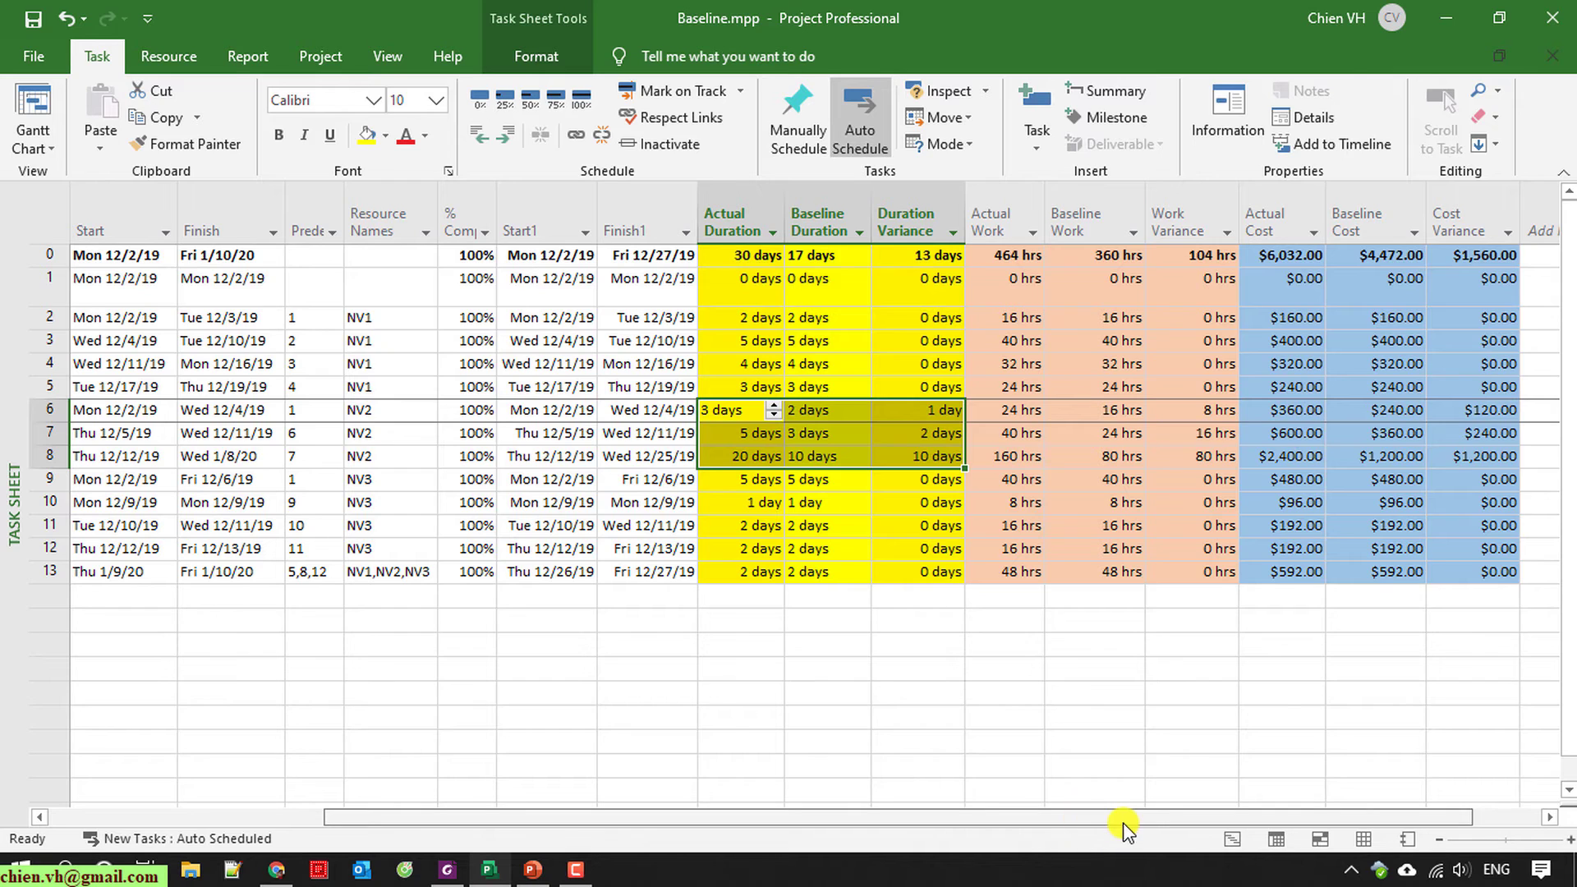
# Step: Examine the work variance and cost variance of tasks 6 to 8 alongside their actual and baseline values
pyautogui.moveTo(1126, 816); pyautogui.dragTo(1220, 813)
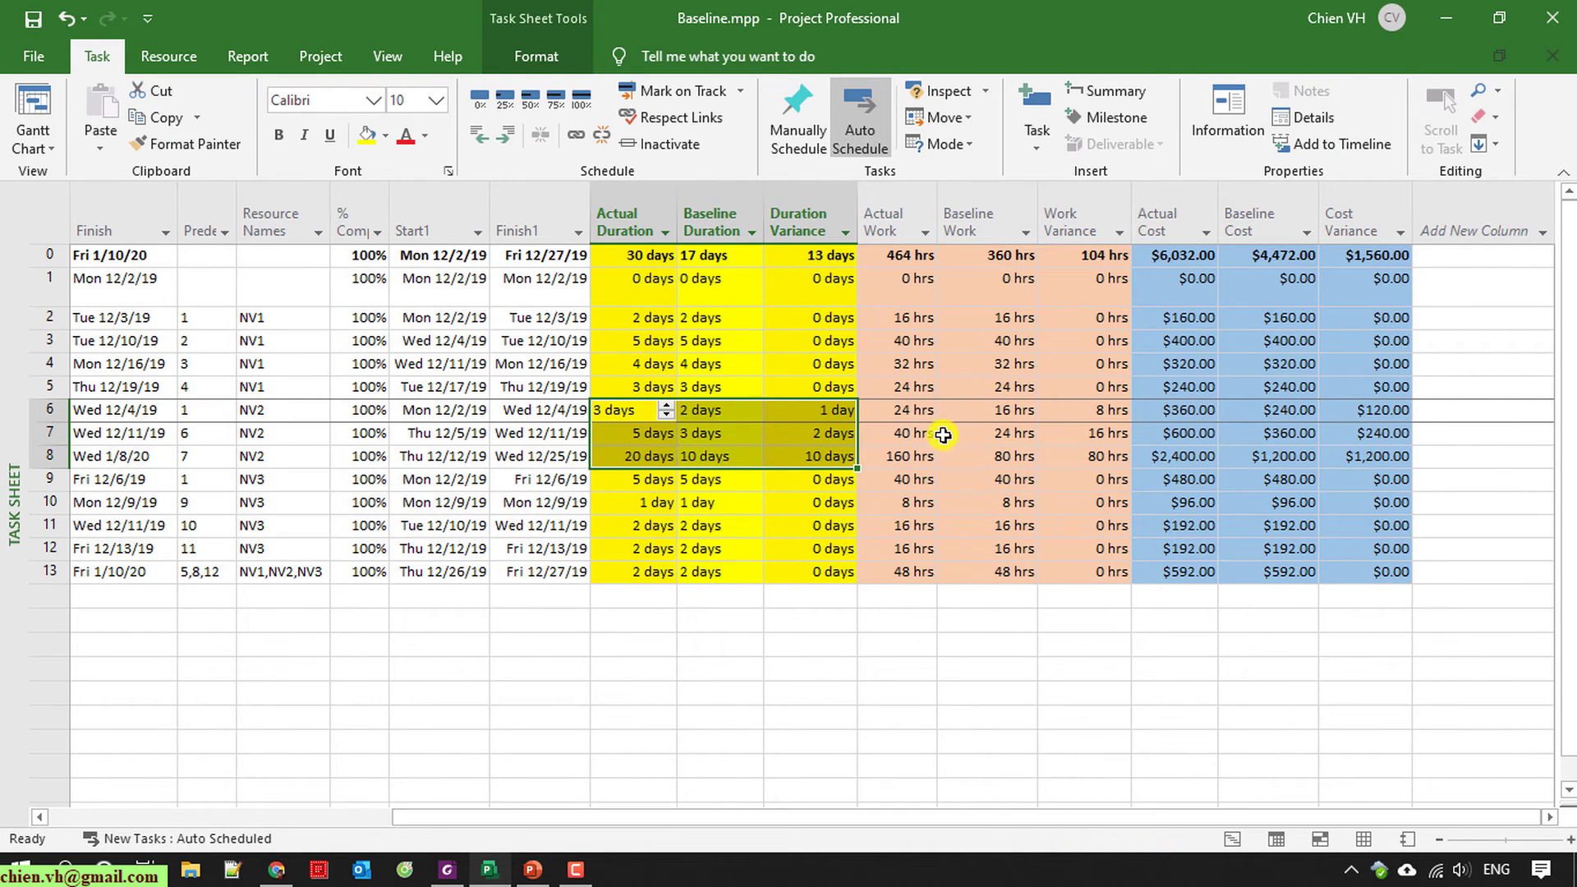
pyautogui.moveTo(1091, 408); pyautogui.dragTo(1101, 453)
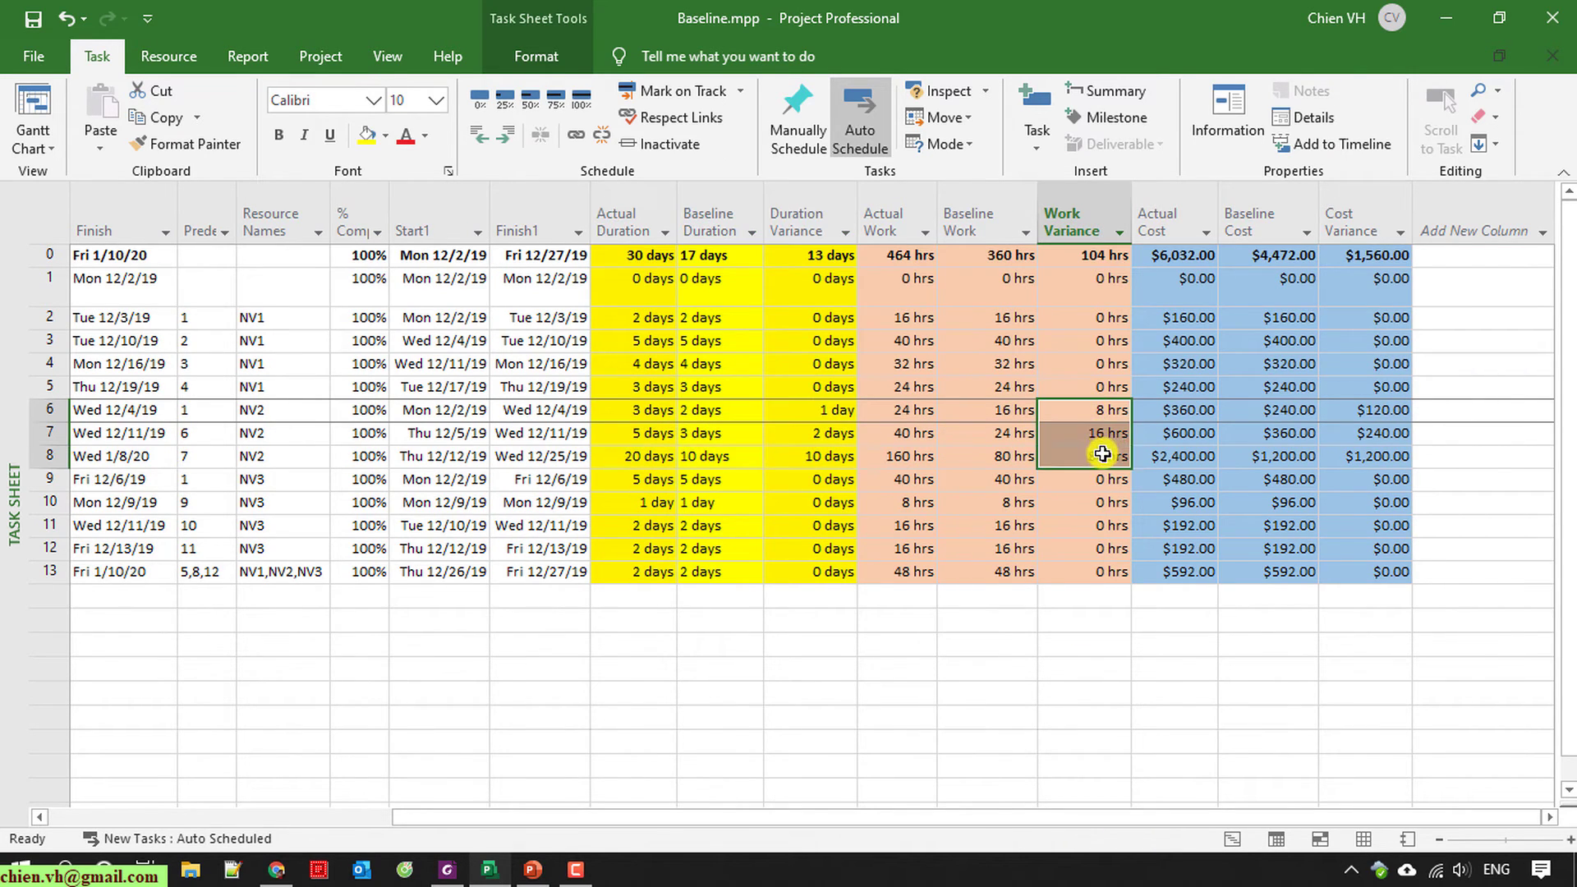
pyautogui.moveTo(893, 411); pyautogui.dragTo(1110, 451)
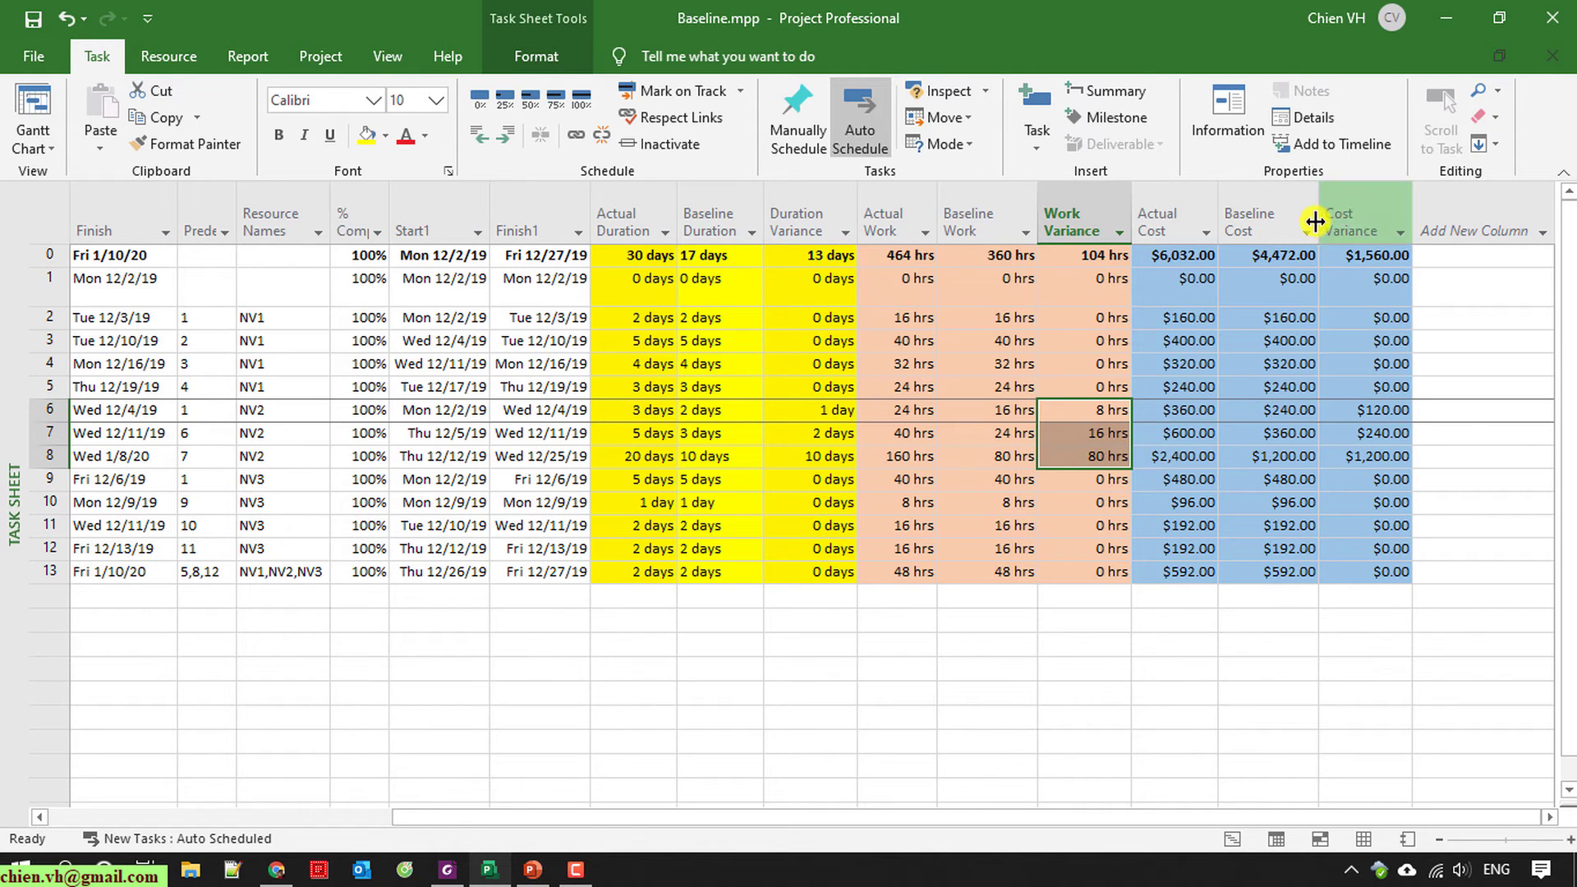
pyautogui.click(1363, 410)
pyautogui.moveTo(1365, 441); pyautogui.dragTo(1372, 457)
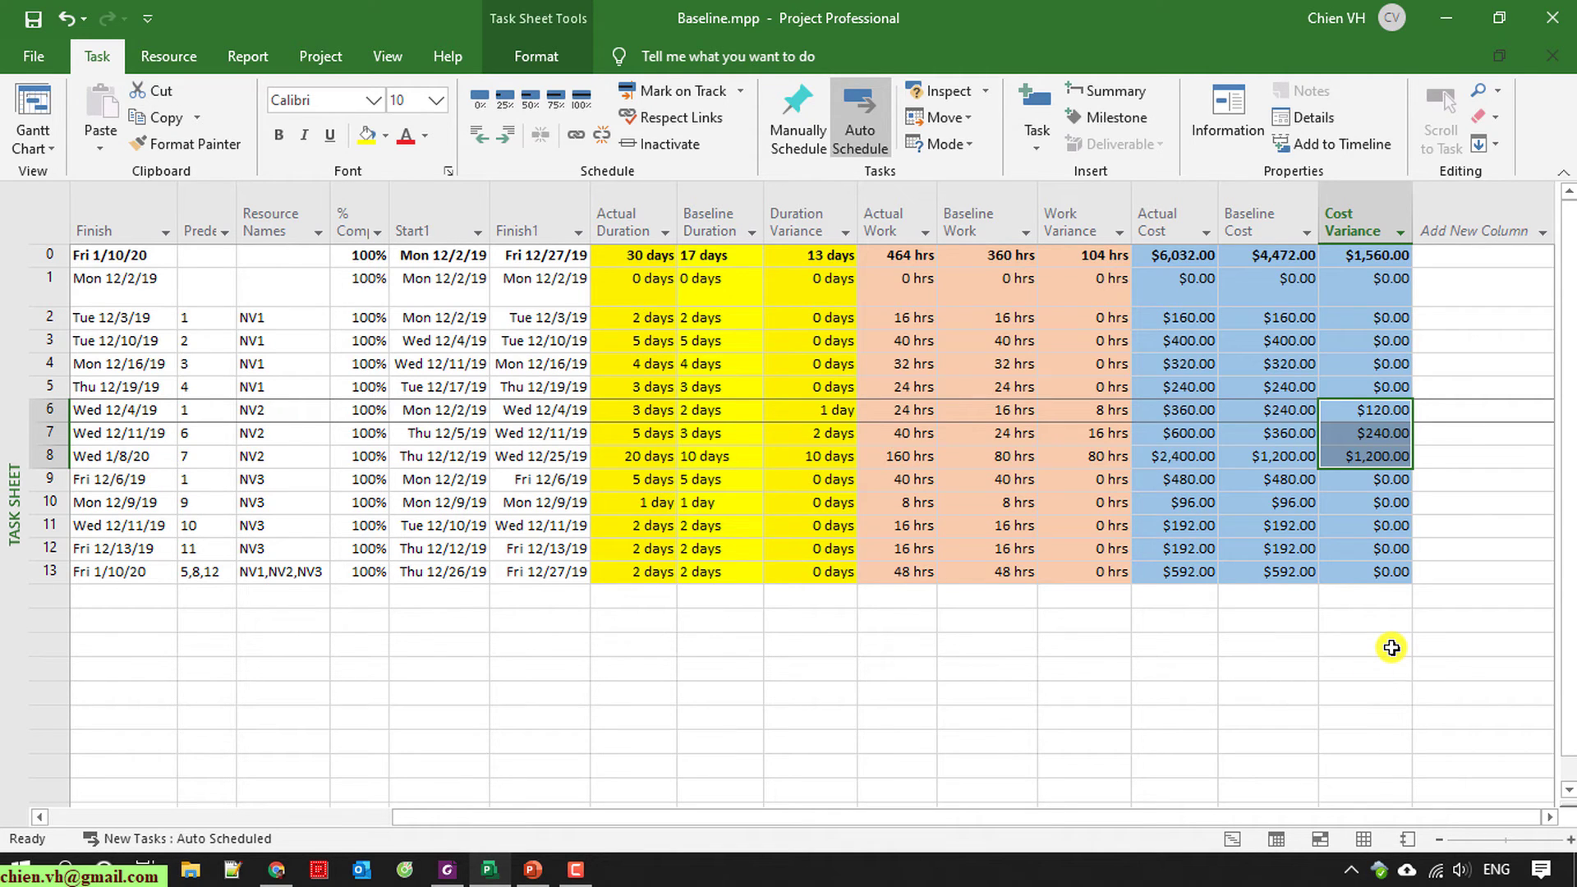
pyautogui.moveTo(1354, 819); pyautogui.dragTo(1386, 813)
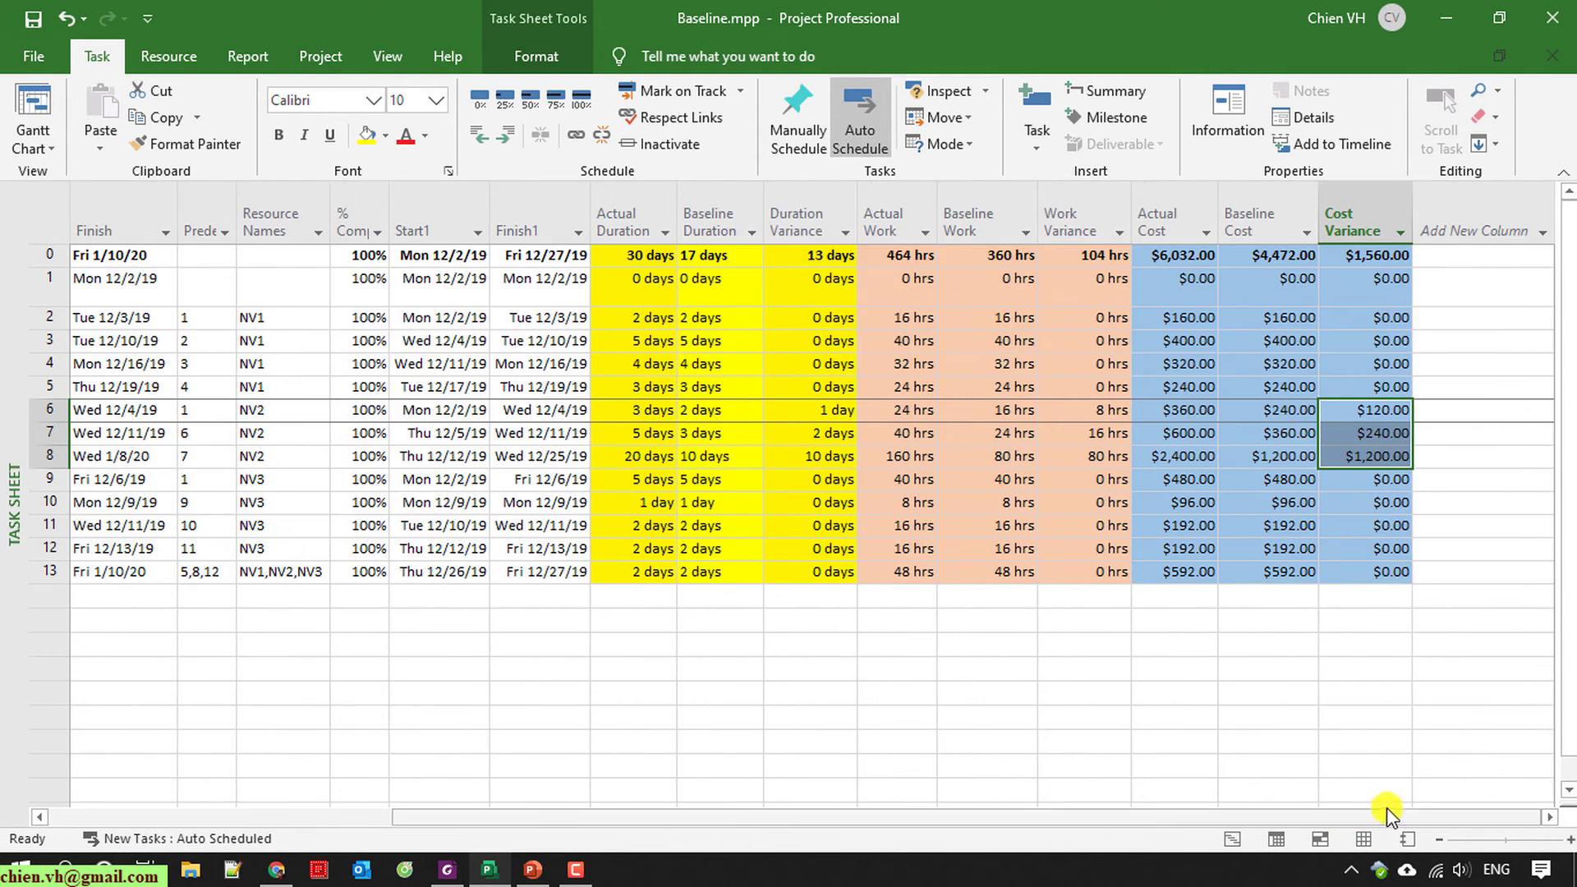